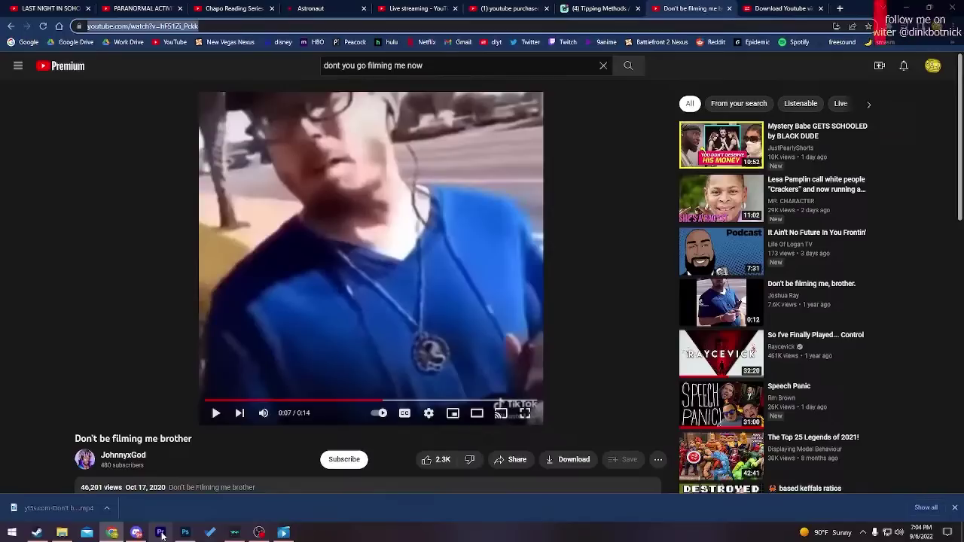
# - Browse the YouTube results for free trap beats and preview the "Never Lackin" trap beat
pyautogui.click(162, 533)
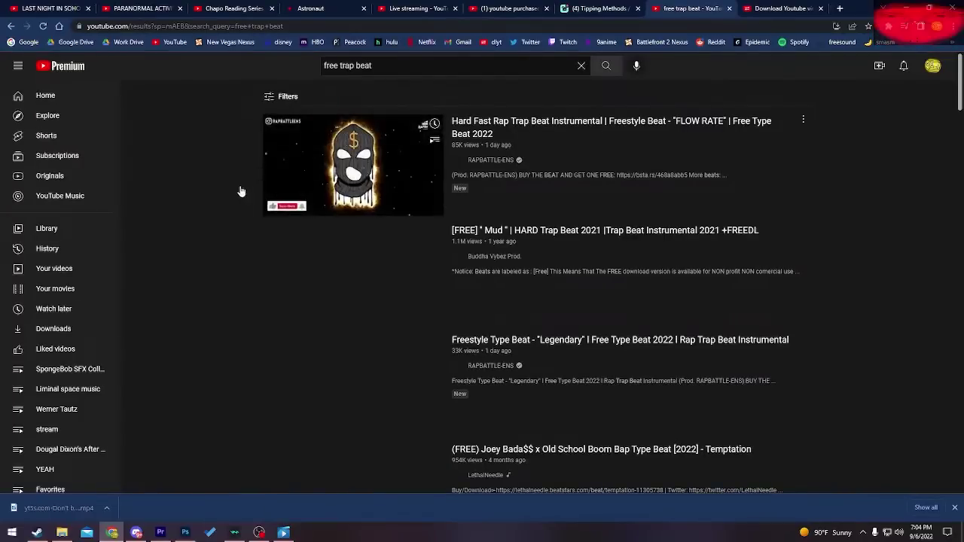
pyautogui.scroll(-1, 217, 207)
pyautogui.scroll(-1, 223, 209)
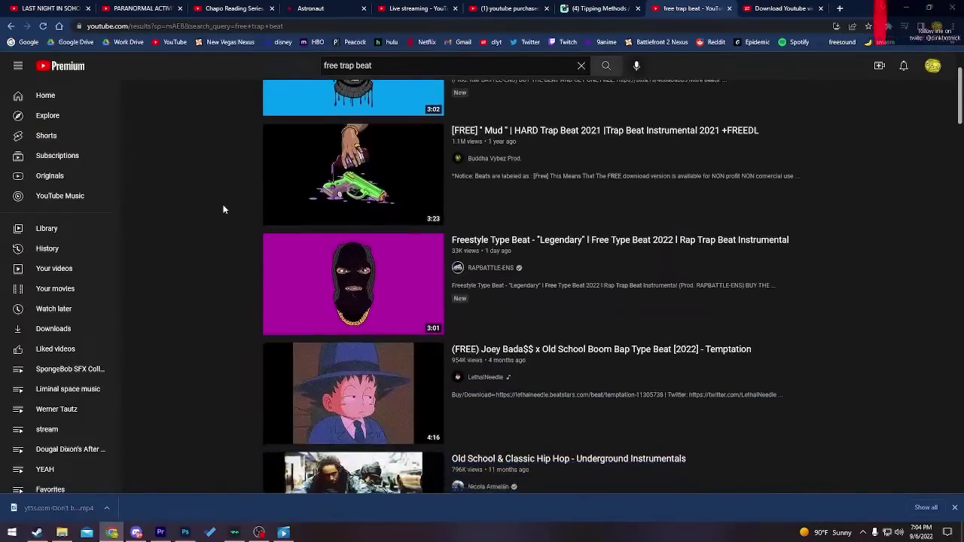
pyautogui.scroll(-6, 286, 207)
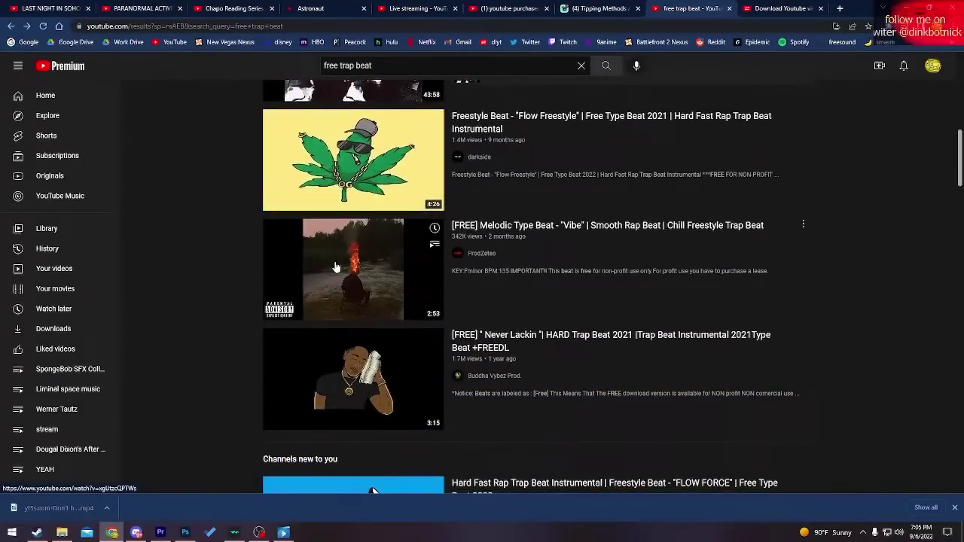
pyautogui.scroll(-1, 336, 266)
pyautogui.click(320, 305)
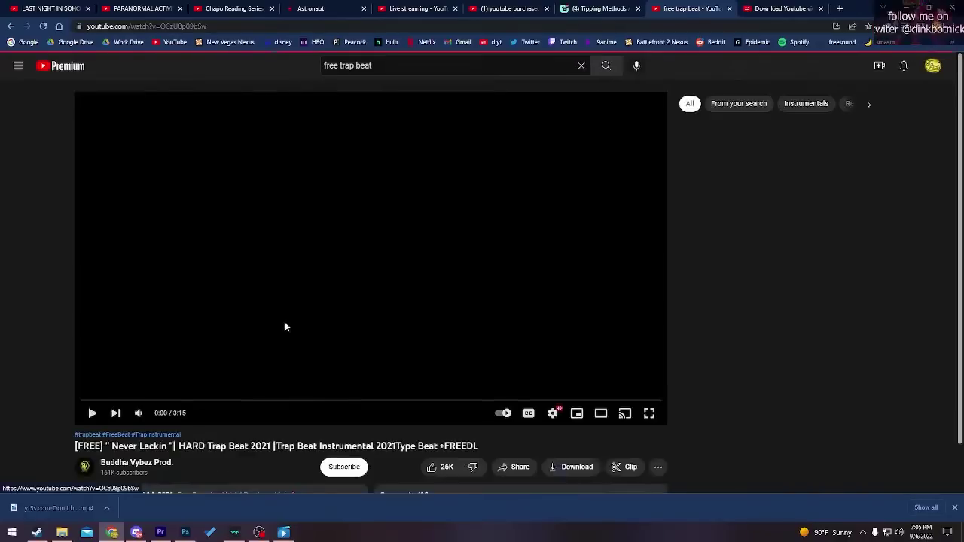
pyautogui.click(180, 400)
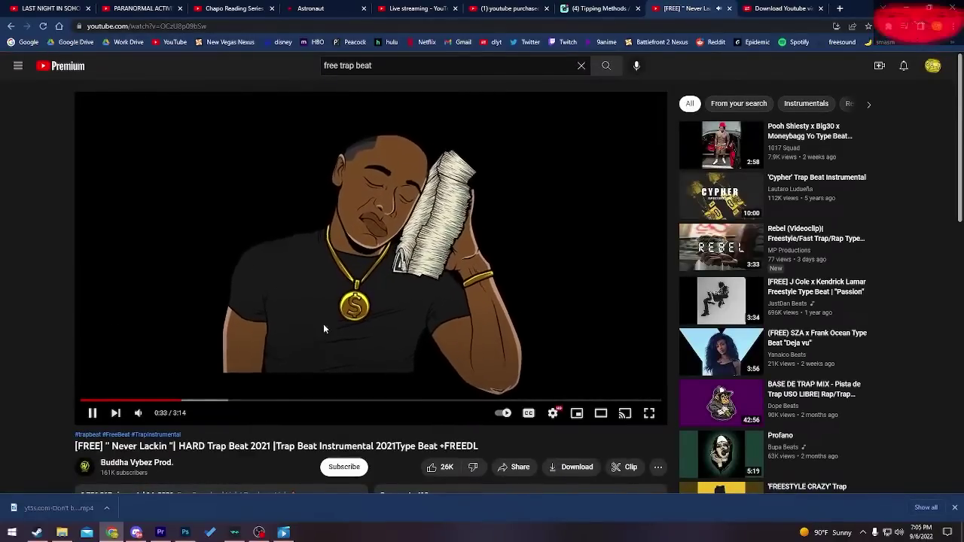
pyautogui.click(341, 309)
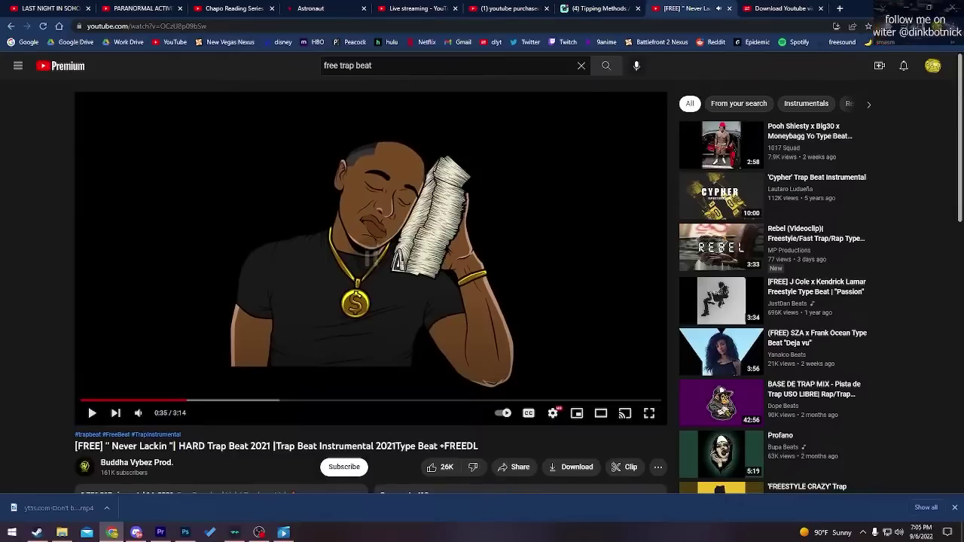
# - Search YouTube for "dubstep free" and preview a few of the resulting tracks
pyautogui.moveTo(375, 65); pyautogui.dragTo(250, 85)
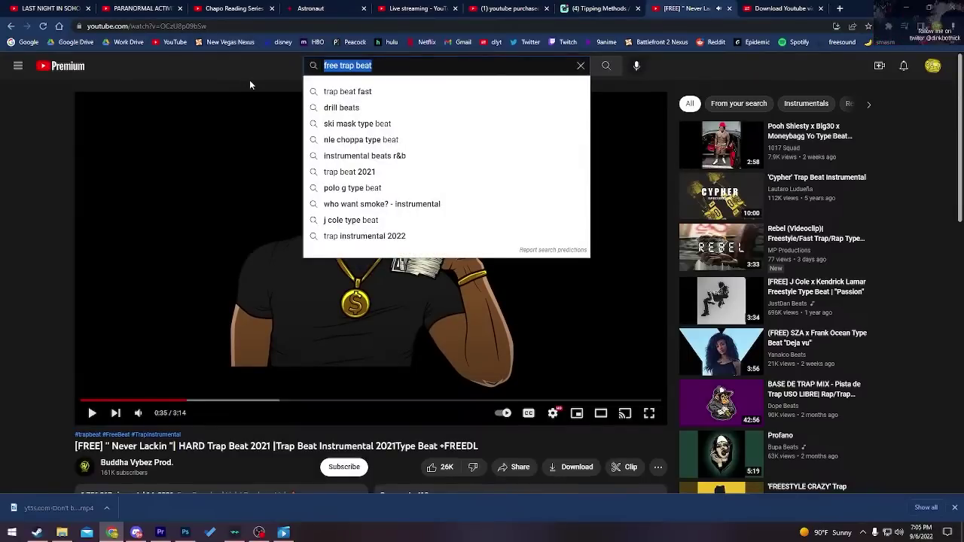
pyautogui.write('dubstep fre')
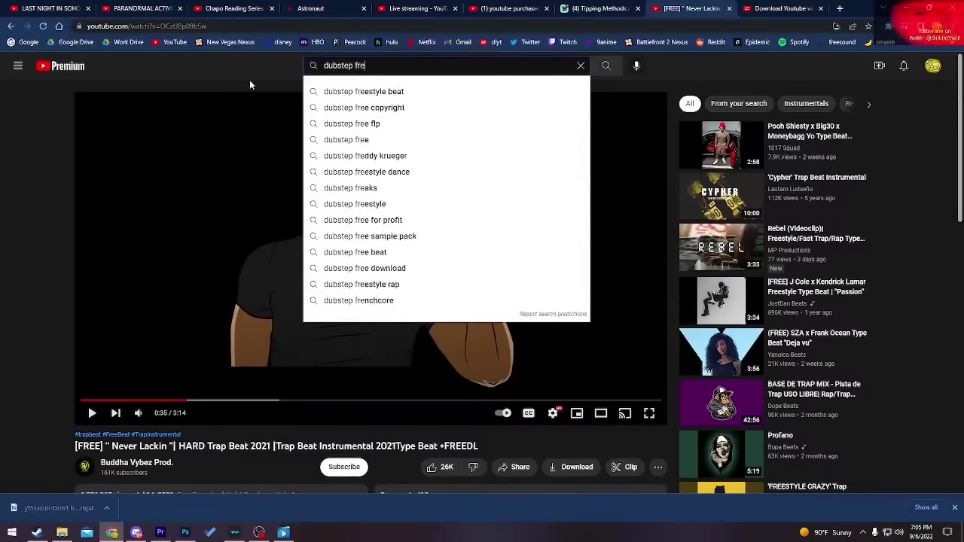
pyautogui.write('e')
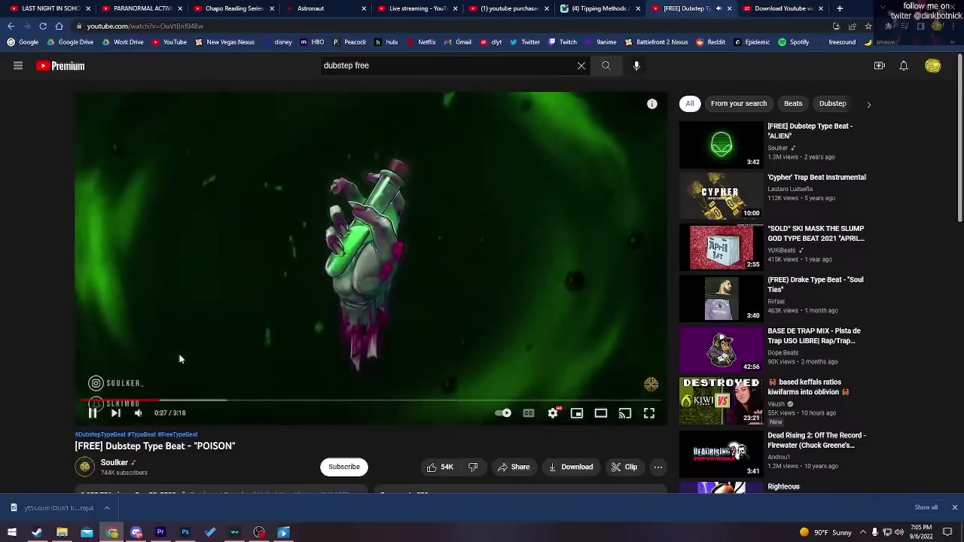
pyautogui.click(208, 316)
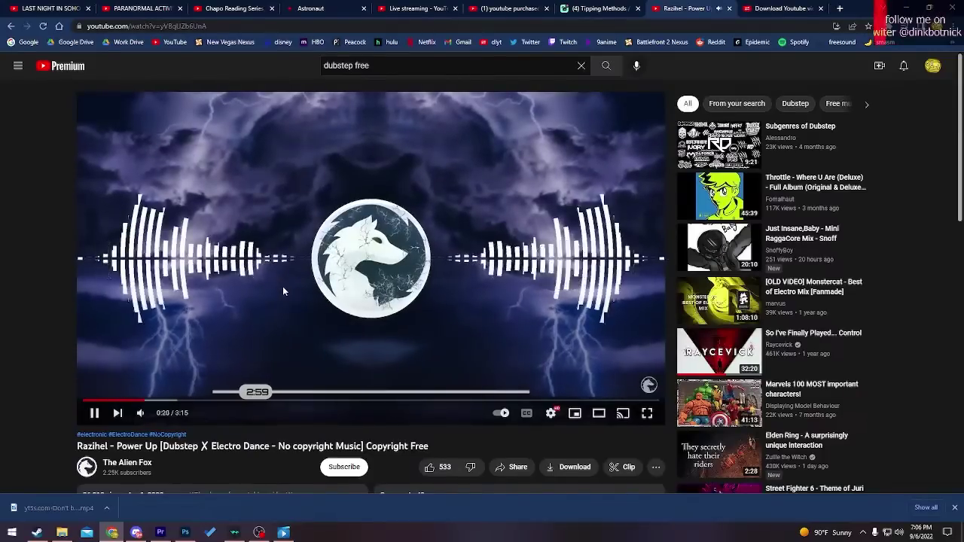
pyautogui.press('Right')
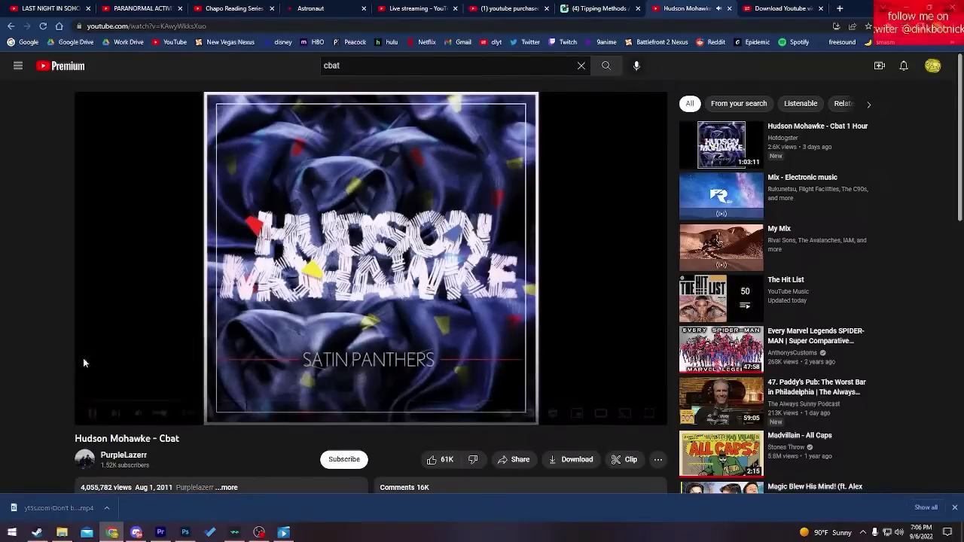
# - Download "Hudson Mohawke - Cbat" from the YT5s converter as a 128kbps mp3
pyautogui.hotkey('ctrl', 'Tab')
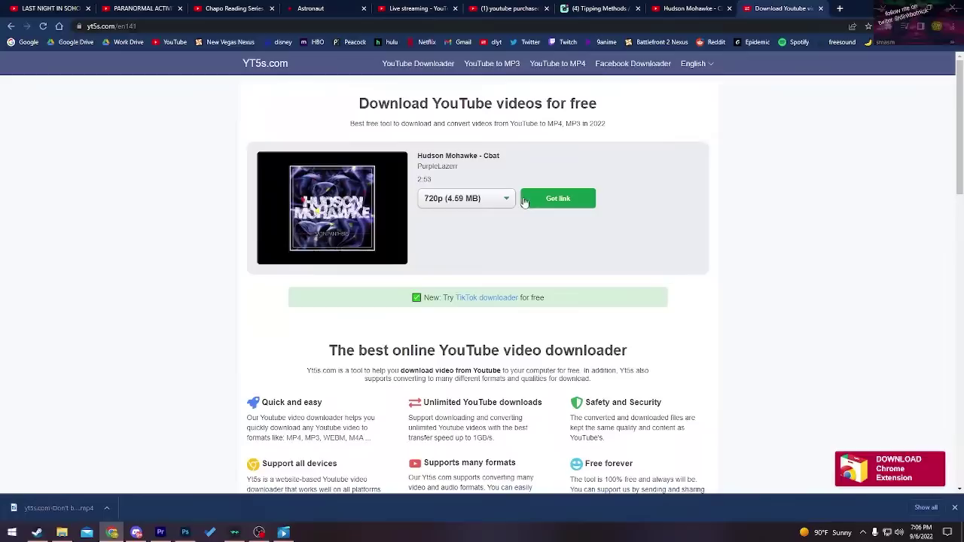
pyautogui.click(501, 198)
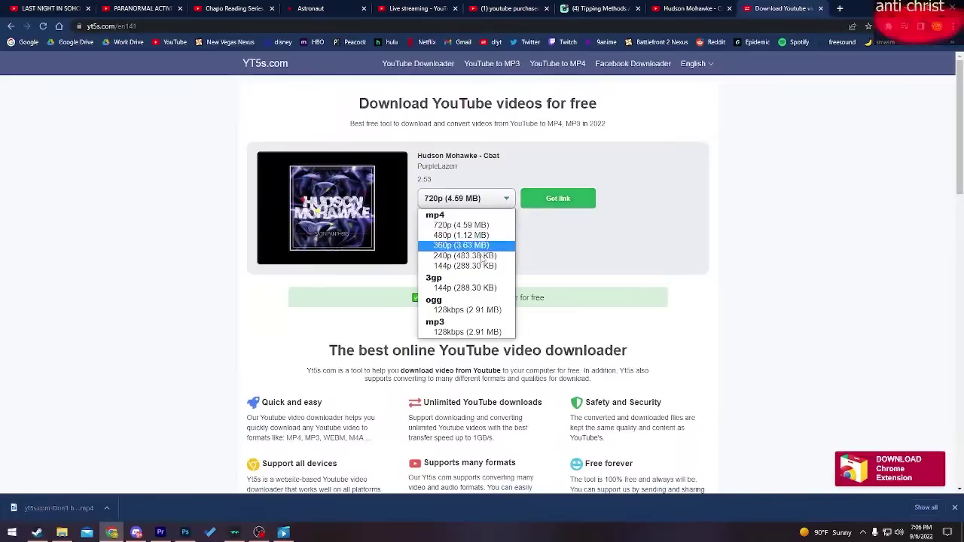
pyautogui.click(467, 332)
pyautogui.click(532, 205)
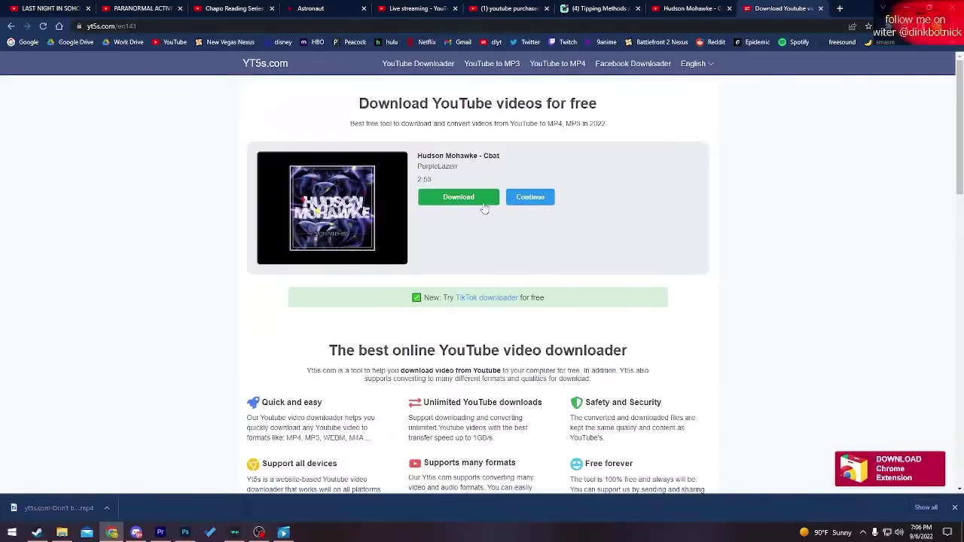
pyautogui.click(485, 207)
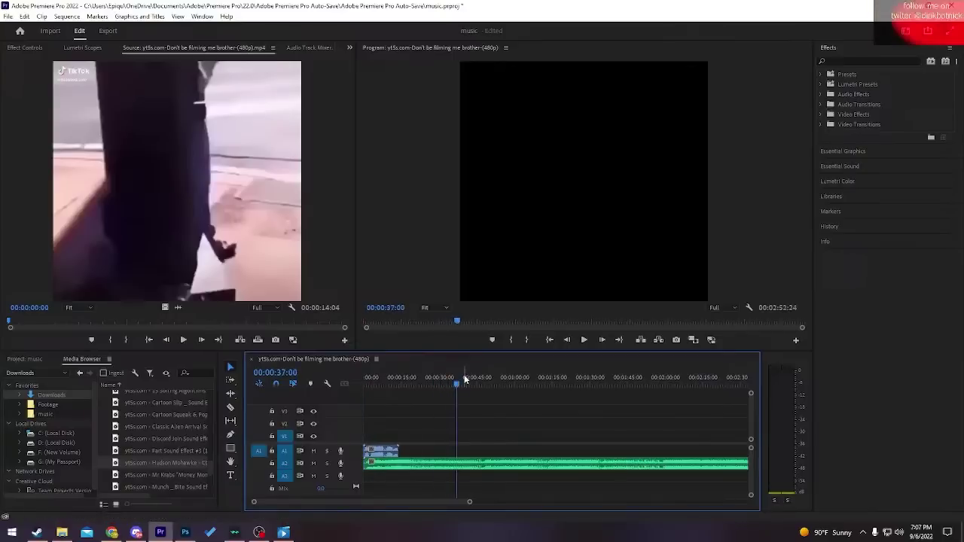
# - Switch to Premiere Pro and shift the voice clip on A1 to start at about 00:00:11 over the music
pyautogui.press('space')
pyautogui.press('=')
pyautogui.press('space')
pyautogui.moveTo(401, 450); pyautogui.dragTo(529, 452)
pyautogui.click(447, 375)
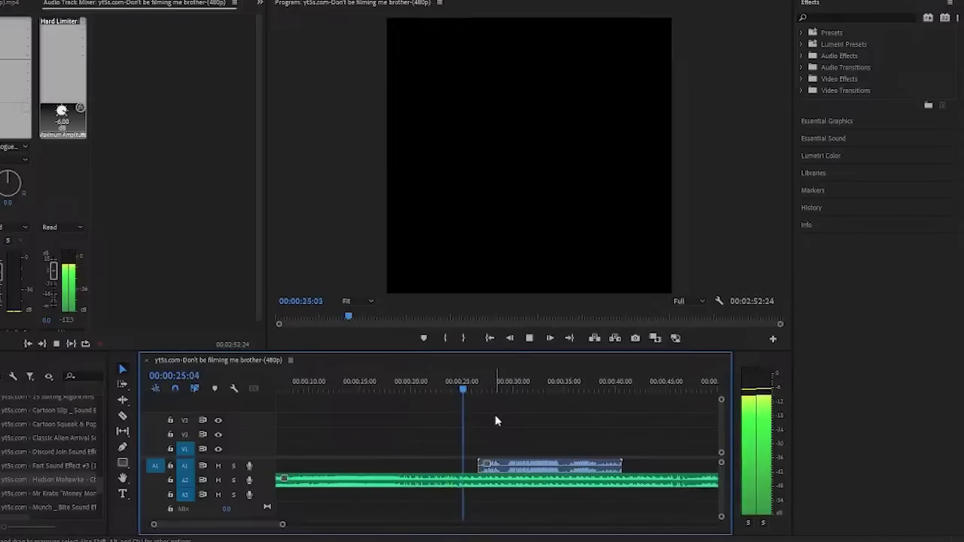
pyautogui.moveTo(527, 385); pyautogui.dragTo(520, 385)
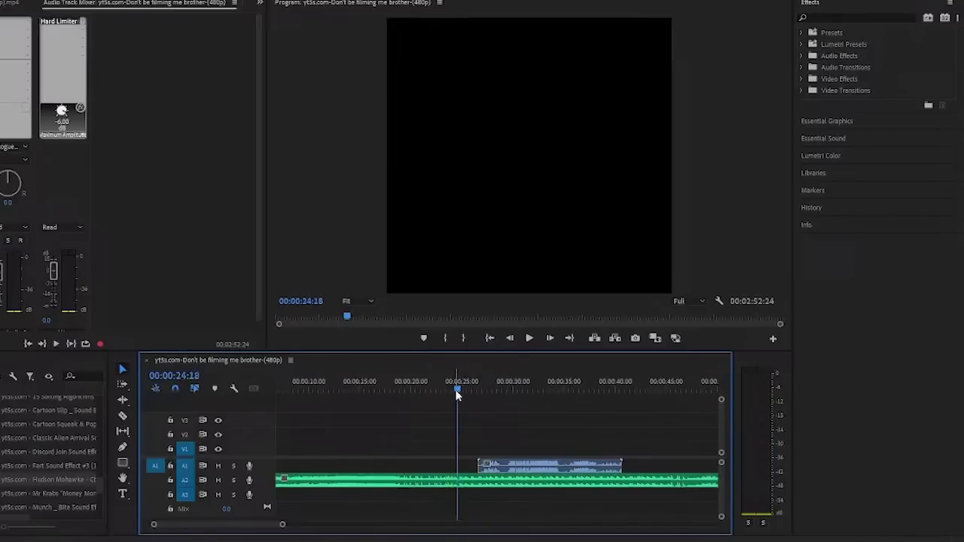
pyautogui.moveTo(456, 391); pyautogui.dragTo(461, 387)
pyautogui.press('space')
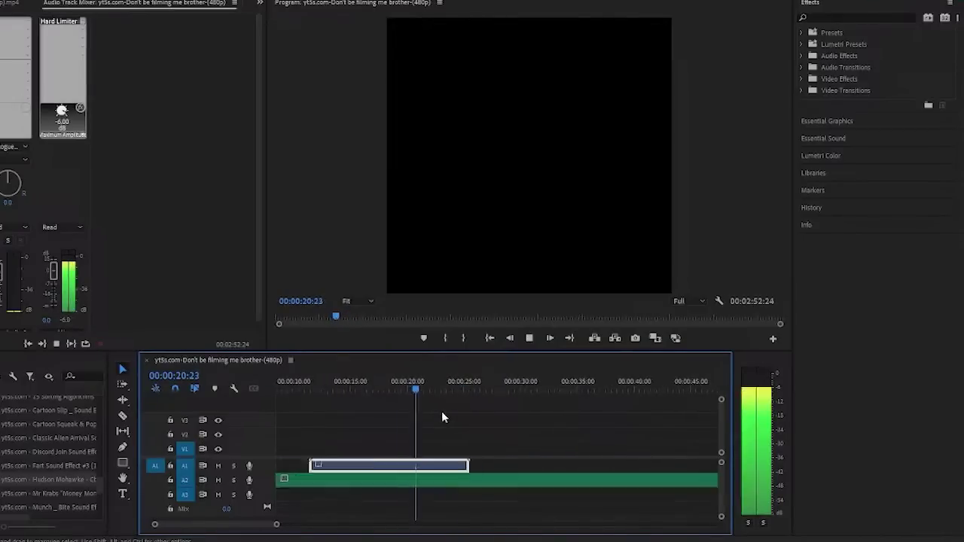
# - Play the timeline around the voice clip to check how it lines up with the music on A2
pyautogui.press('=')
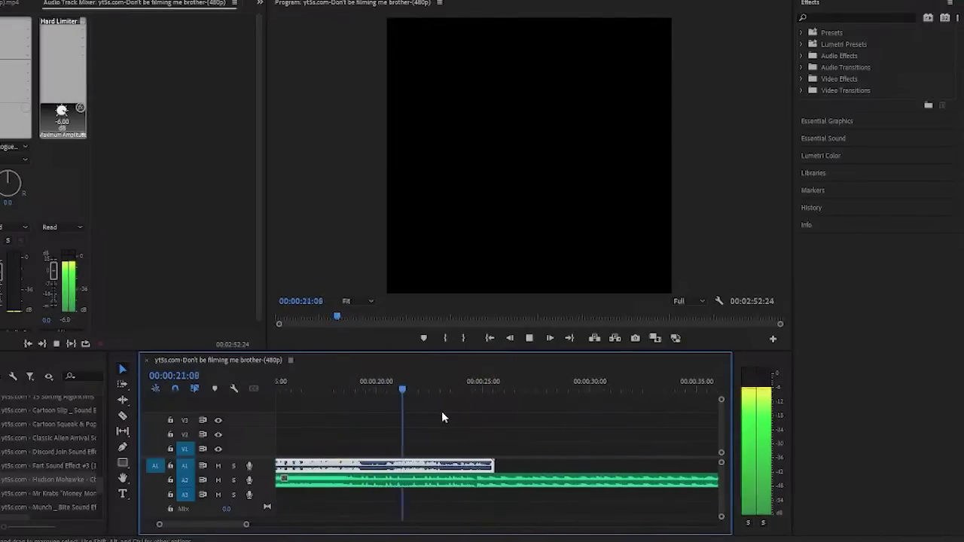
pyautogui.scroll(1, 443, 412)
pyautogui.click(345, 387)
pyautogui.press('space')
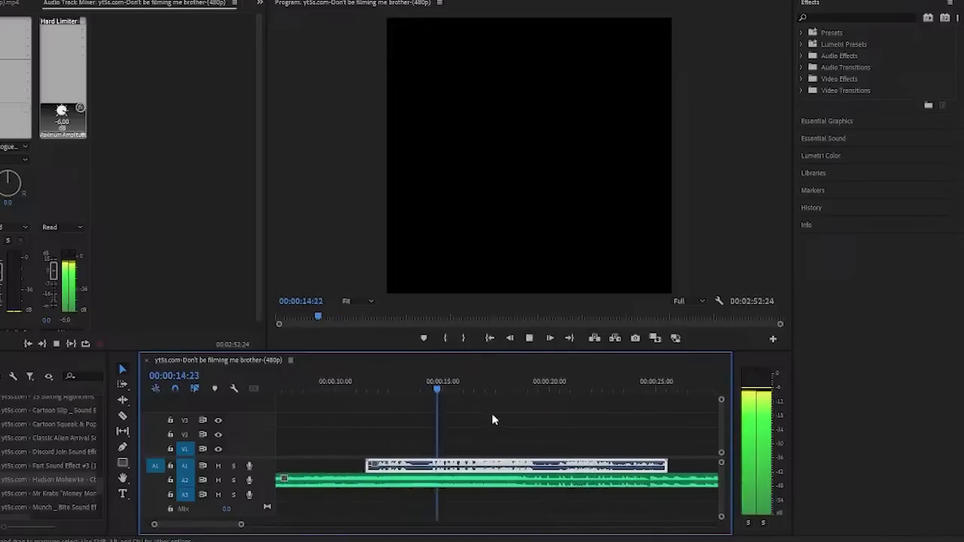
pyautogui.press('=')
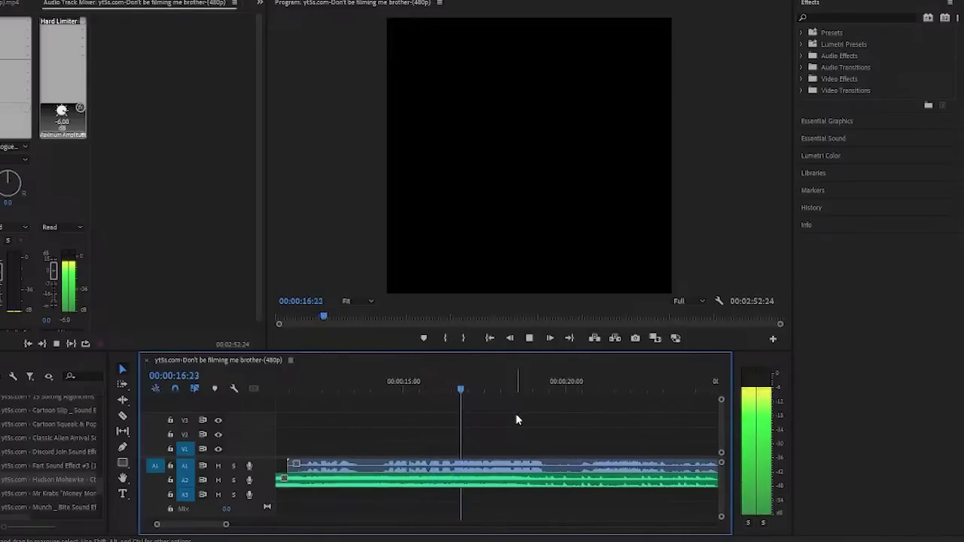
pyautogui.press('-')
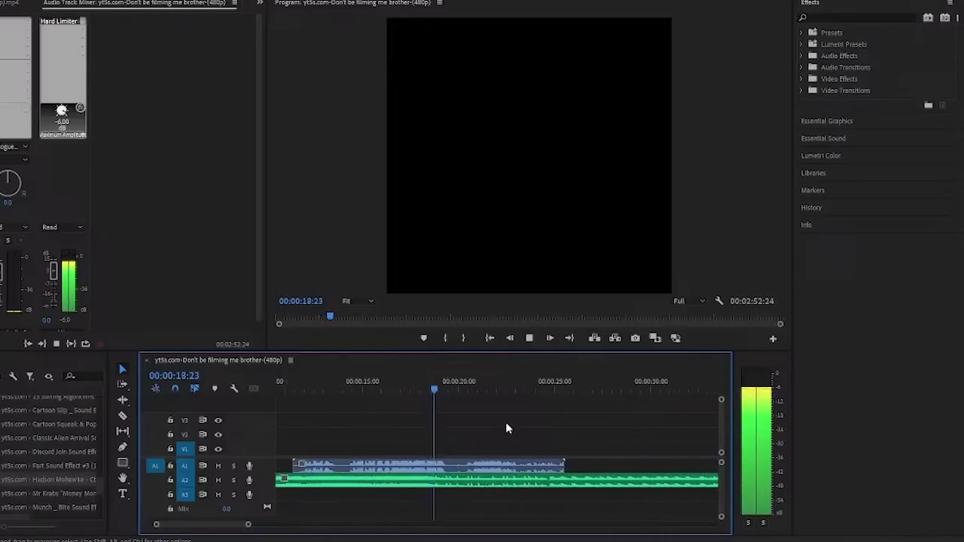
pyautogui.press('space')
pyautogui.press('-')
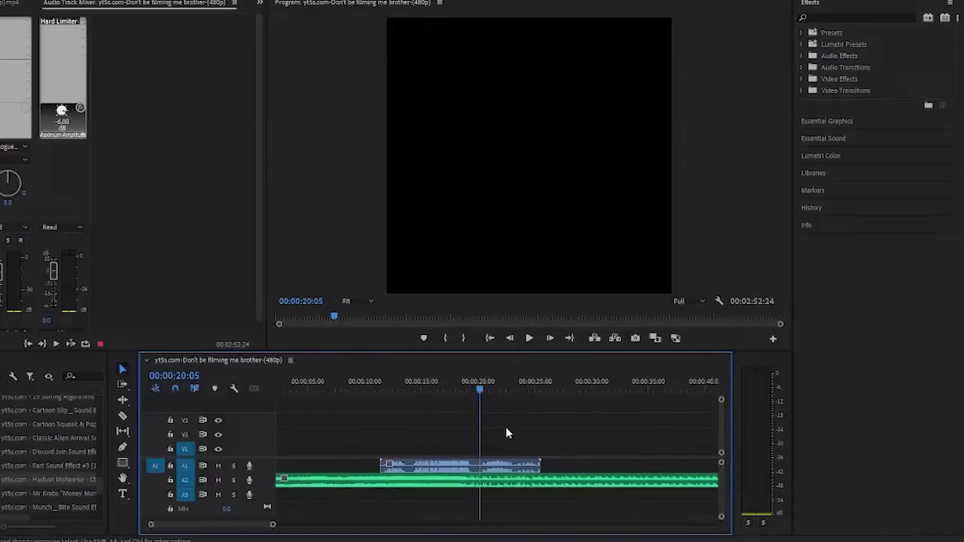
# - Split the voice clip on A1 at about 00:00:17 and preview its second part against the music
pyautogui.press('-')
pyautogui.press('=')
pyautogui.press('=')
pyautogui.press('=')
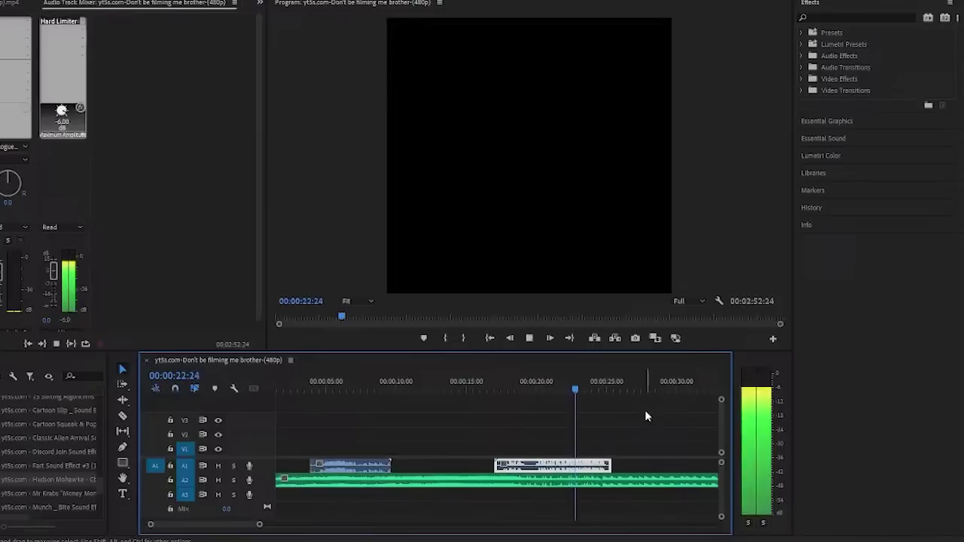
pyautogui.press('=')
pyautogui.scroll(-1, 633, 422)
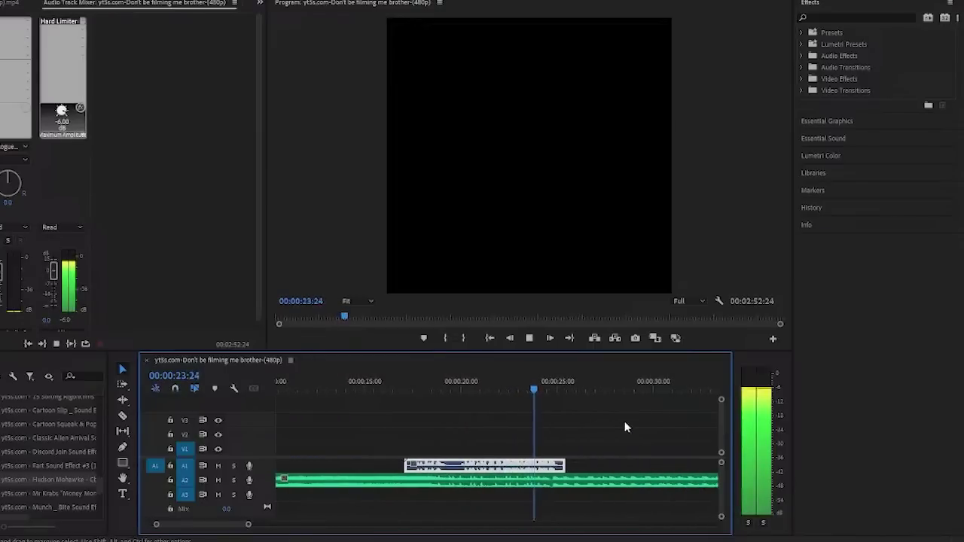
pyautogui.press('-')
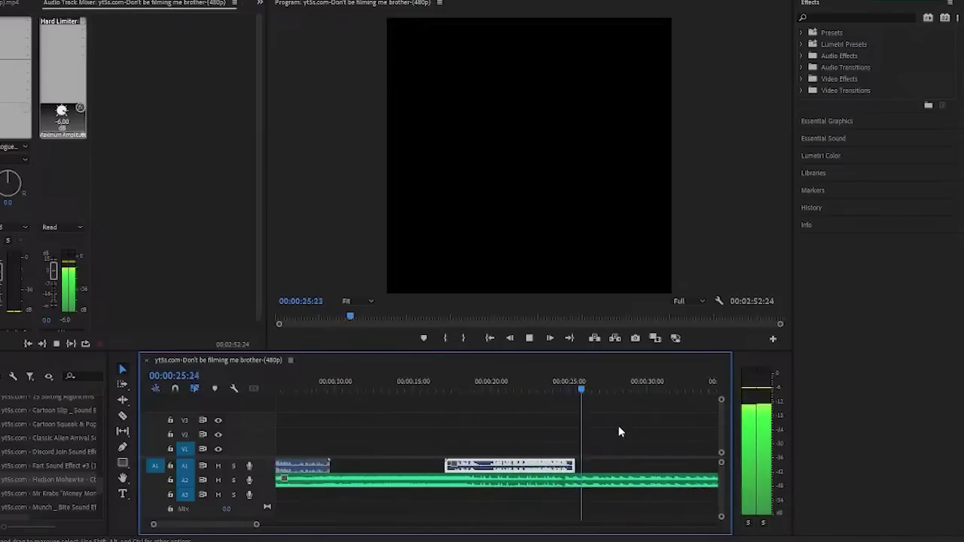
pyautogui.press('-')
pyautogui.click(402, 414)
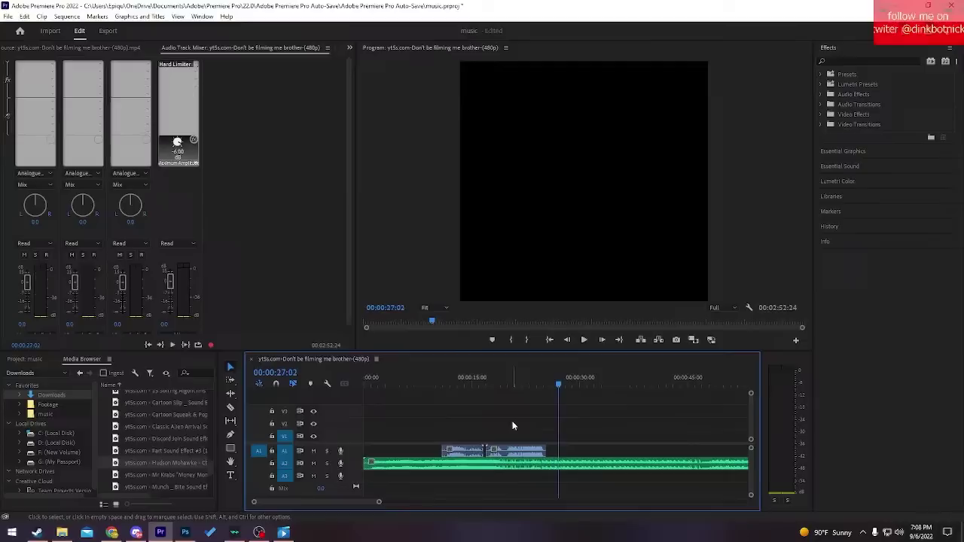
# - Move the first part of the split voice clip earlier on A1, clear of the second part
pyautogui.press('=')
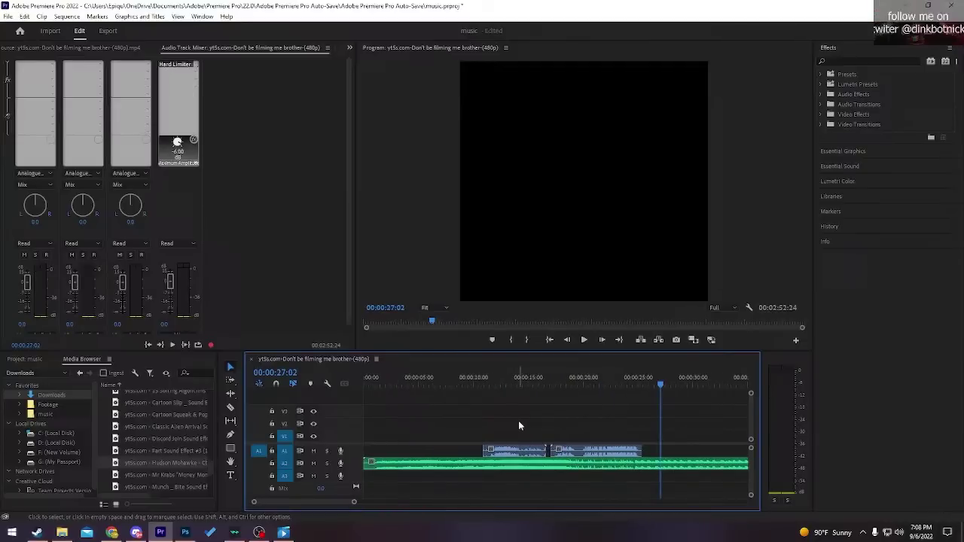
pyautogui.scroll(1, 566, 410)
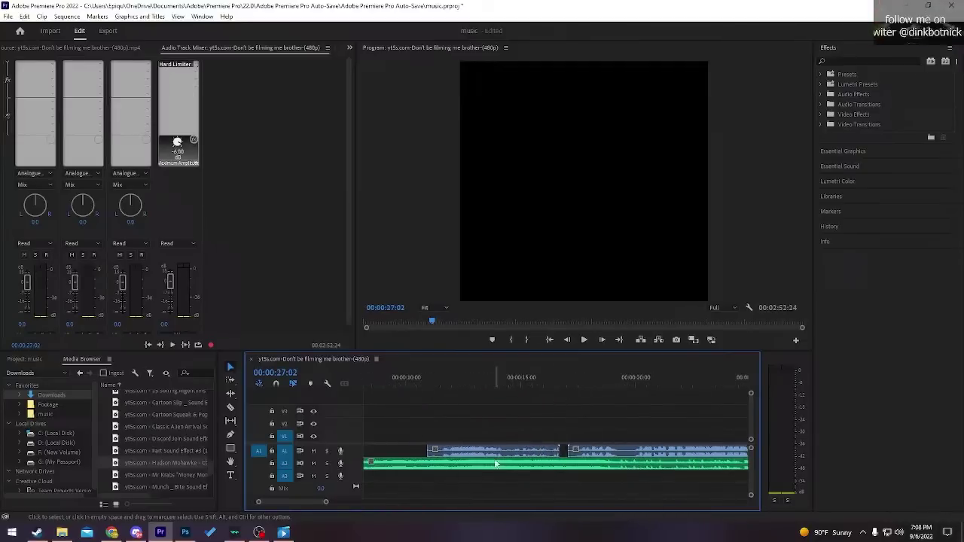
pyautogui.moveTo(542, 451); pyautogui.dragTo(474, 451)
pyautogui.scroll(1, 490, 449)
pyautogui.scroll(-1, 508, 446)
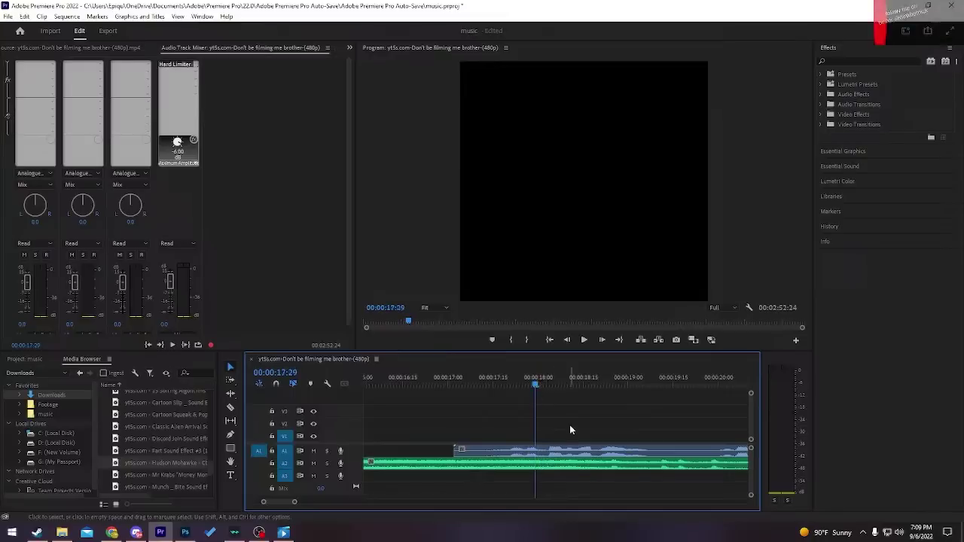
pyautogui.scroll(-5, 569, 431)
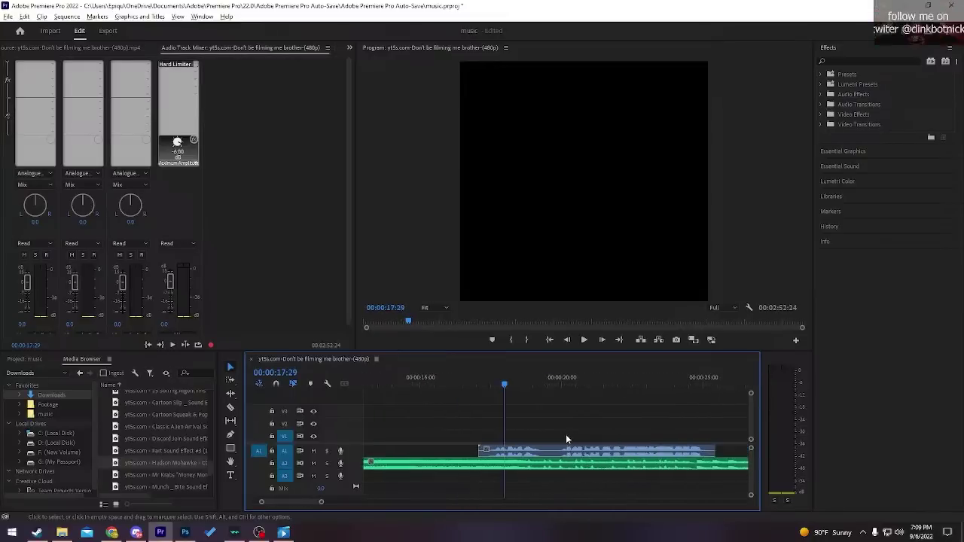
# - Split the second voice clip on A1 at about 00:00:19:27 and select the piece after the cut
pyautogui.press('c')
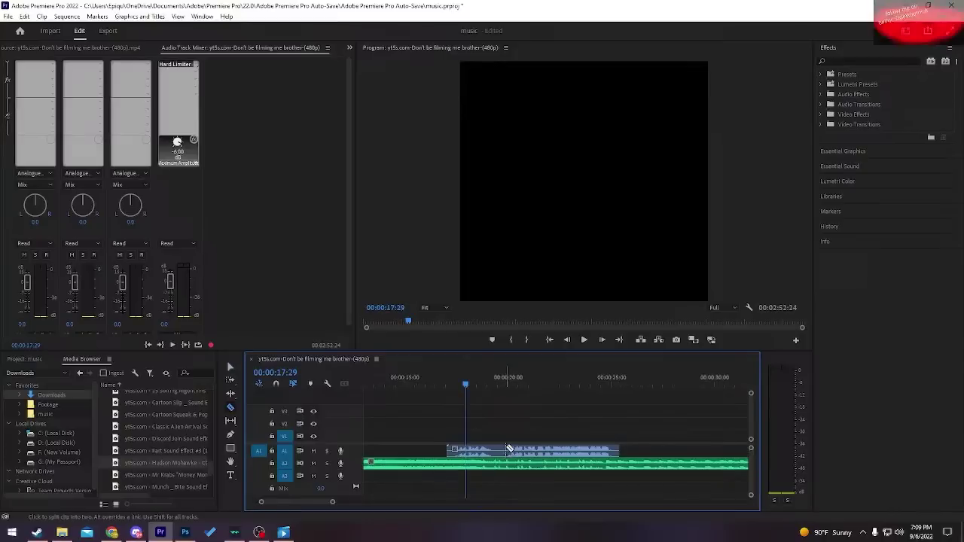
pyautogui.click(510, 450)
pyautogui.press('v')
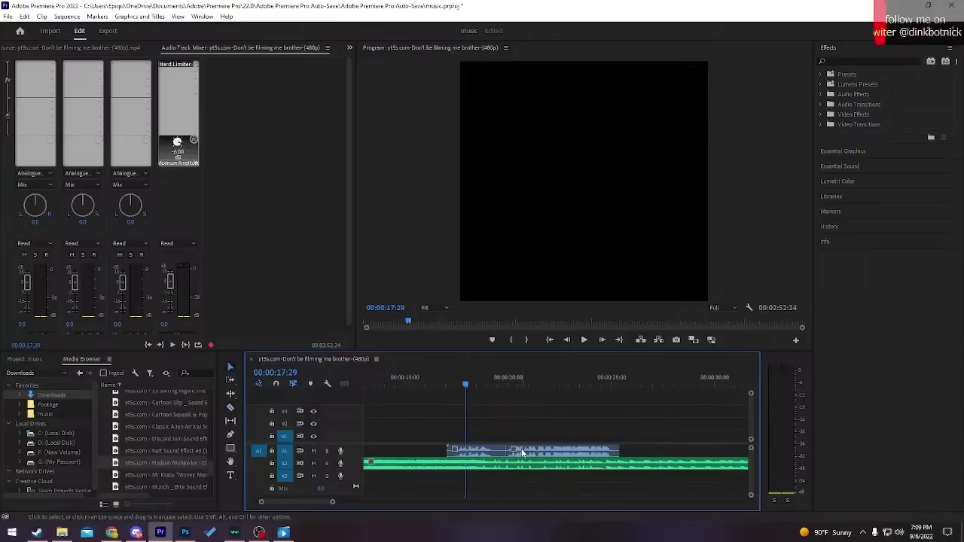
pyautogui.click(522, 452)
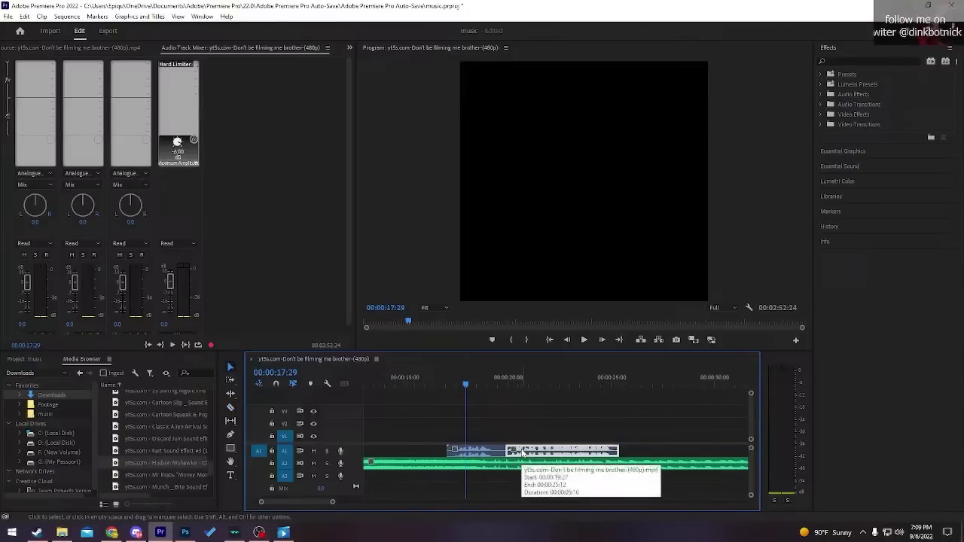
# - Switch to Chrome and search Google for "volume envelope"
pyautogui.click(112, 533)
pyautogui.click(784, 8)
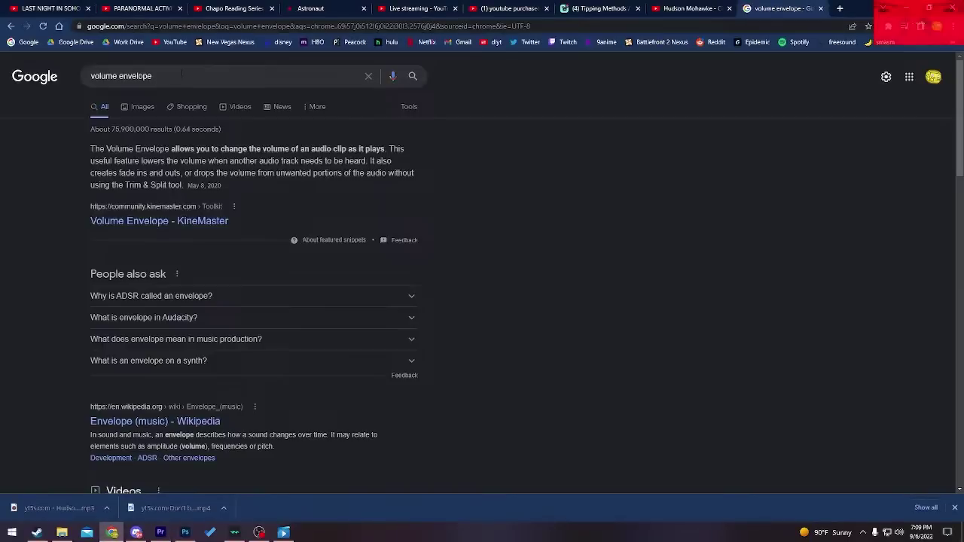
# - Refine the Google search to "volume envelope premiere"
pyautogui.click(181, 76)
pyautogui.write('pr')
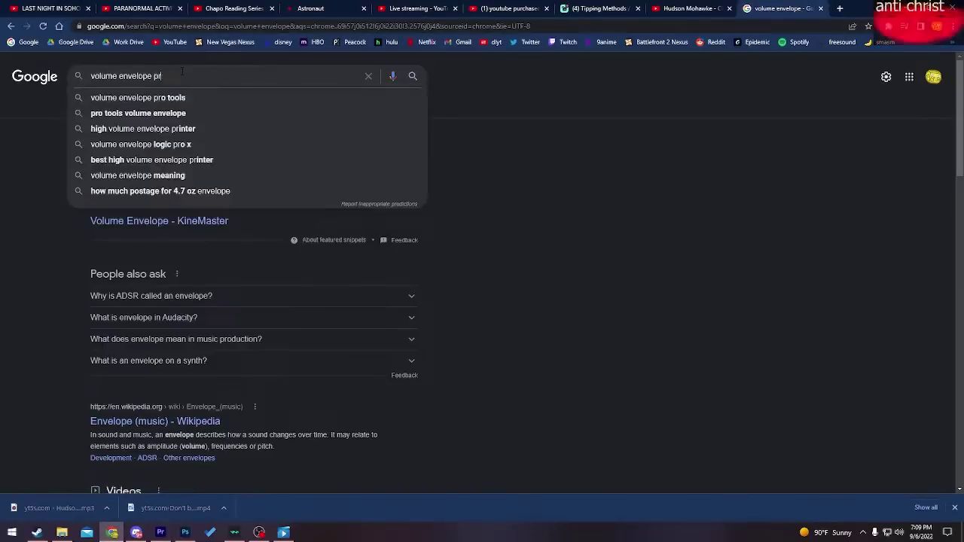
pyautogui.write('emiere')
pyautogui.press('Return')
# - Switch to Premiere Pro and apply the Studio Reverb audio effect to the A1 voice clip starting at about 00:00:20
pyautogui.click(160, 532)
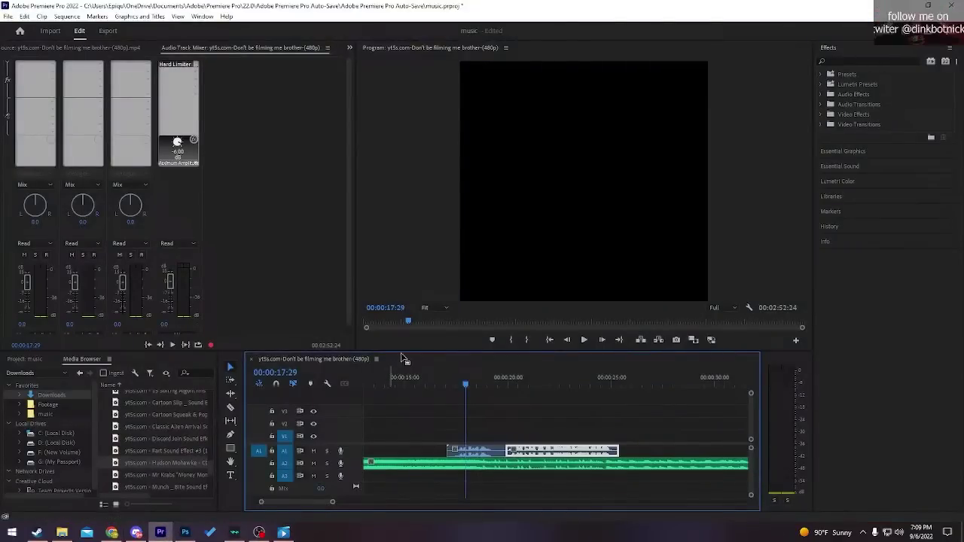
pyautogui.click(535, 409)
pyautogui.click(893, 60)
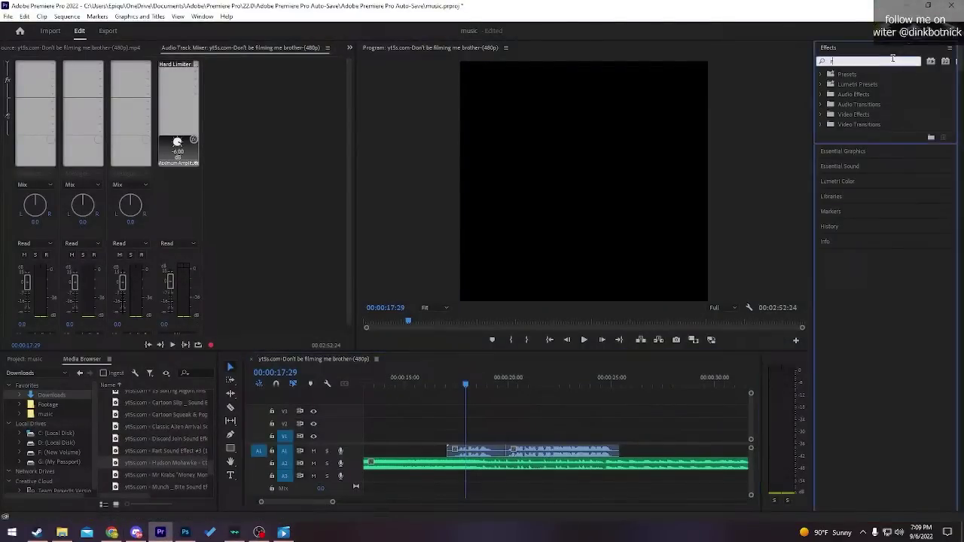
pyautogui.write('rever')
pyautogui.moveTo(868, 145); pyautogui.dragTo(526, 452)
pyautogui.scroll(3, 25, 48)
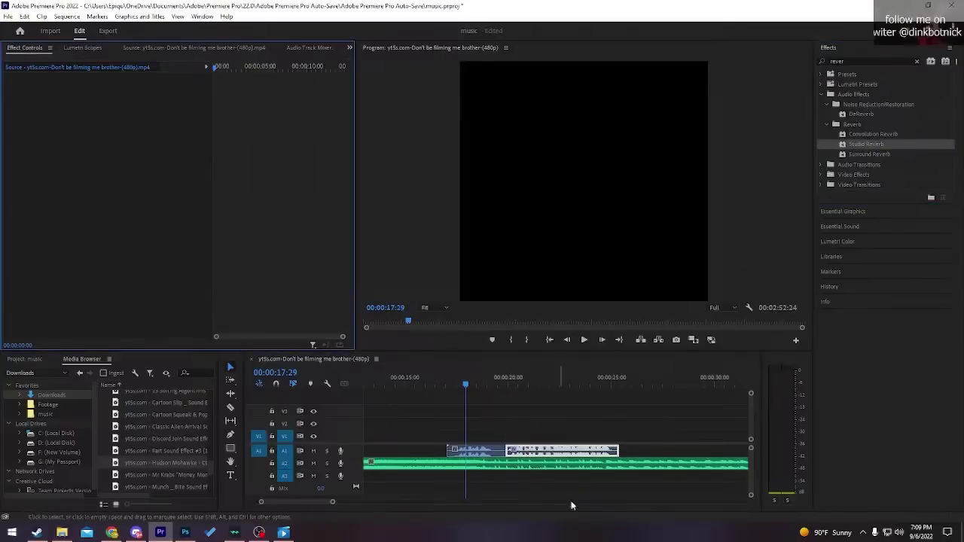
# - Select the voice clip with Studio Reverb on A1 and preview it against the music from about 00:00:20
pyautogui.click(559, 445)
pyautogui.click(560, 449)
pyautogui.press('space')
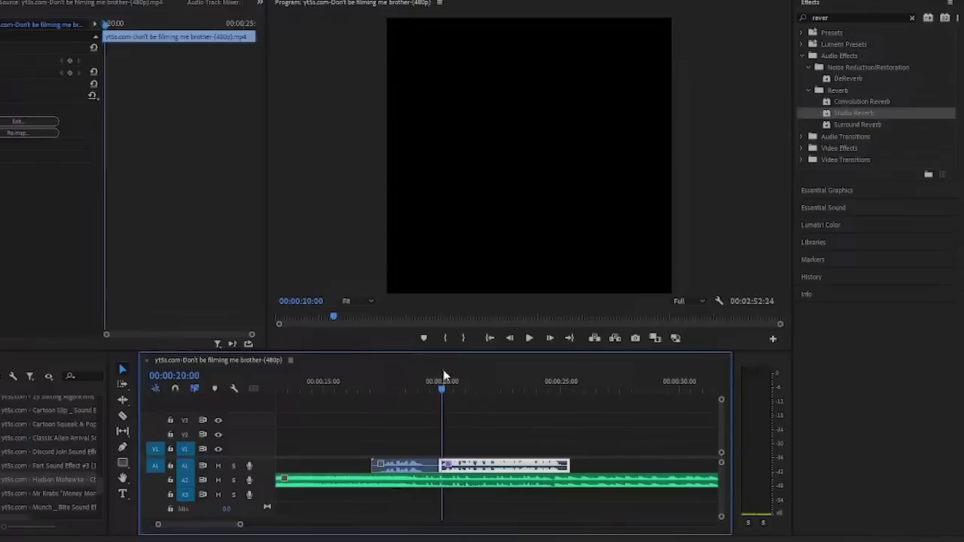
pyautogui.click(530, 432)
pyautogui.scroll(-1, 504, 411)
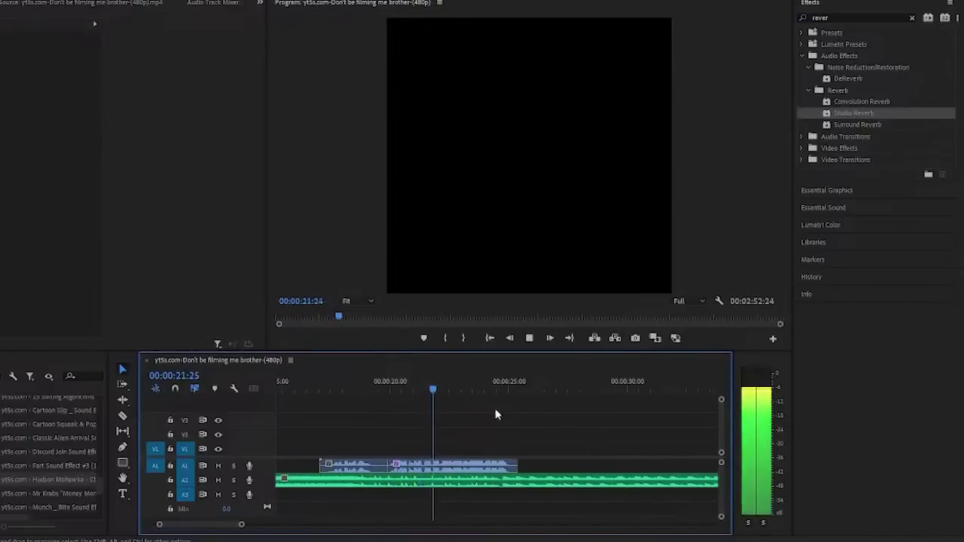
pyautogui.scroll(-1, 495, 408)
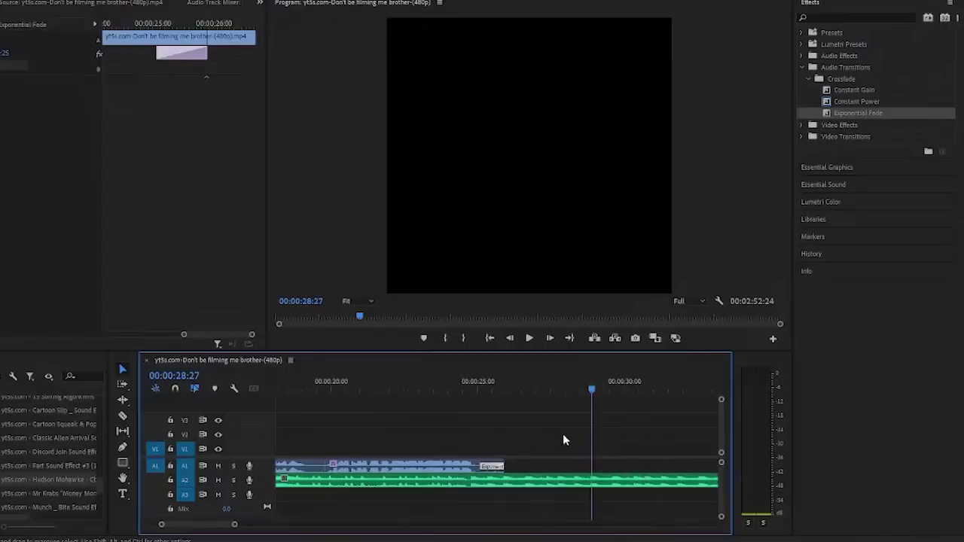
# - Split the Cbat music on A2 at about 00:00:25 and stretch its second part to end at about 00:03:19:07
pyautogui.scroll(-1, 543, 440)
pyautogui.scroll(3, 466, 460)
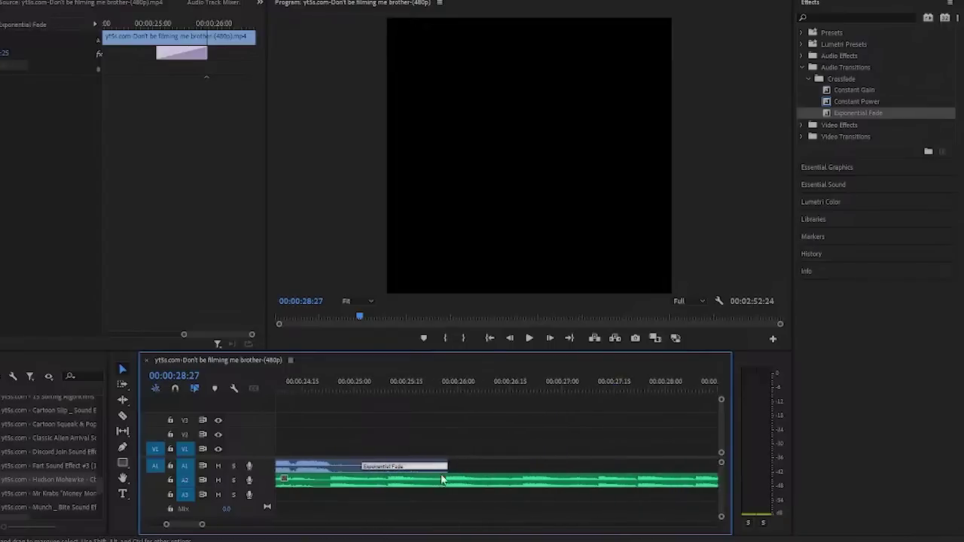
pyautogui.scroll(1, 441, 474)
pyautogui.press('c')
pyautogui.scroll(-8, 349, 484)
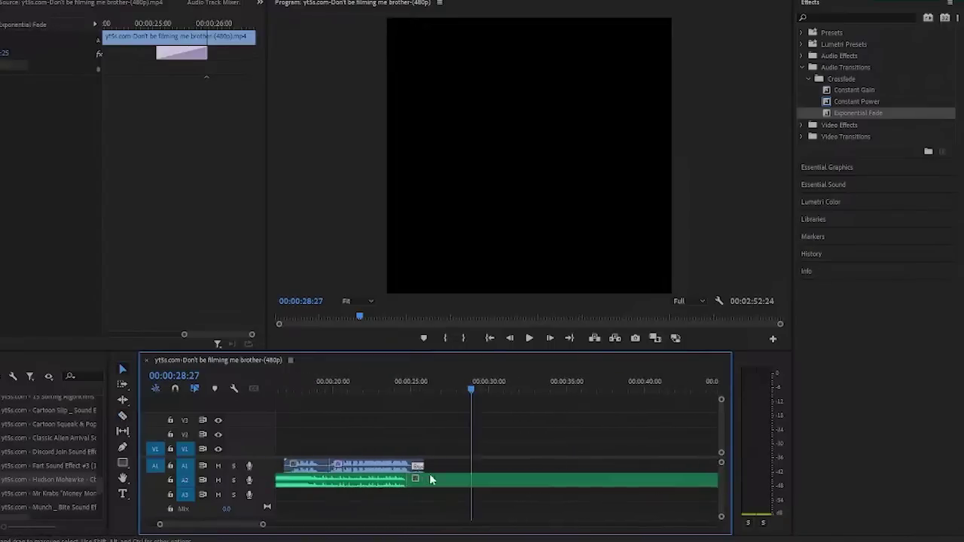
pyautogui.moveTo(626, 481); pyautogui.dragTo(684, 480)
# - Preview the transition into the stretched music around 00:00:25 on A2
pyautogui.scroll(2, 347, 444)
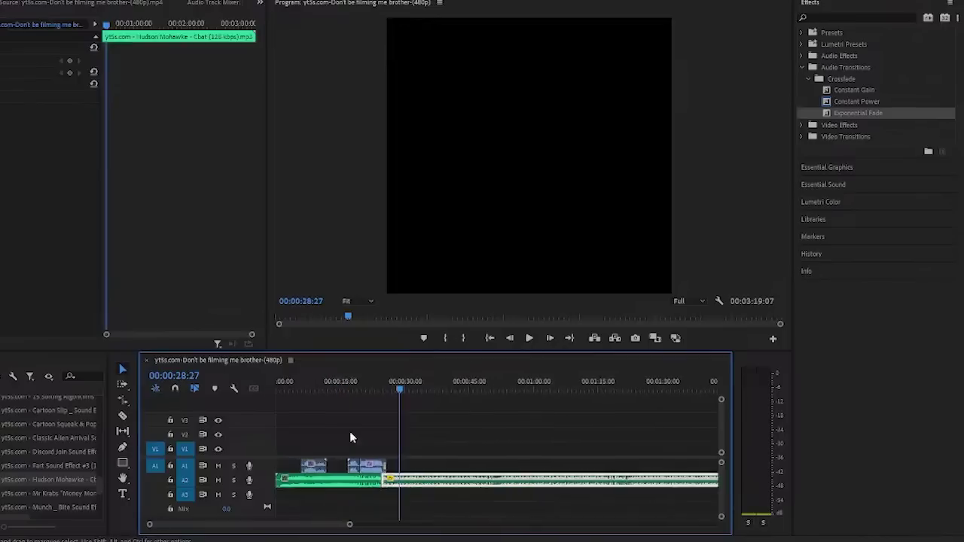
pyautogui.click(387, 378)
pyautogui.press('space')
pyautogui.scroll(3, 389, 424)
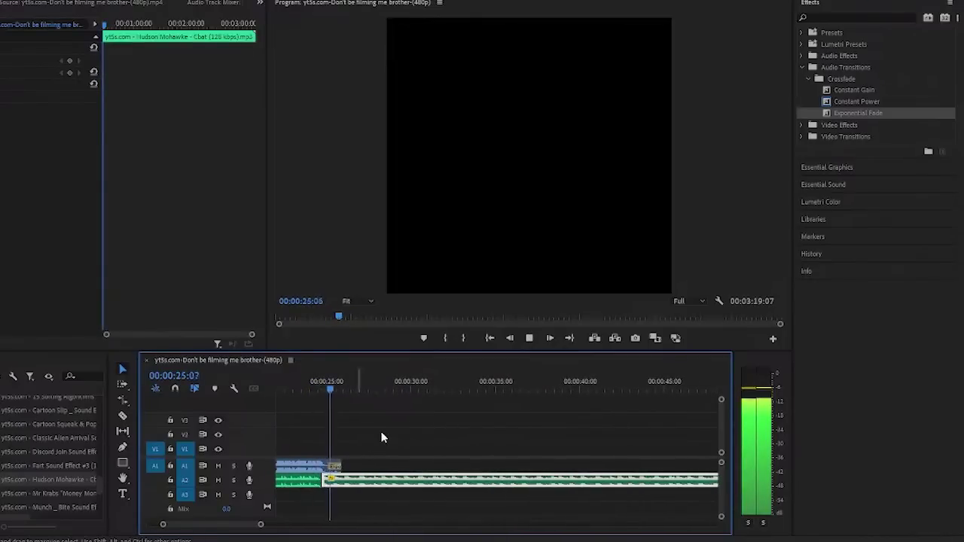
pyautogui.click(381, 437)
pyautogui.scroll(1, 398, 425)
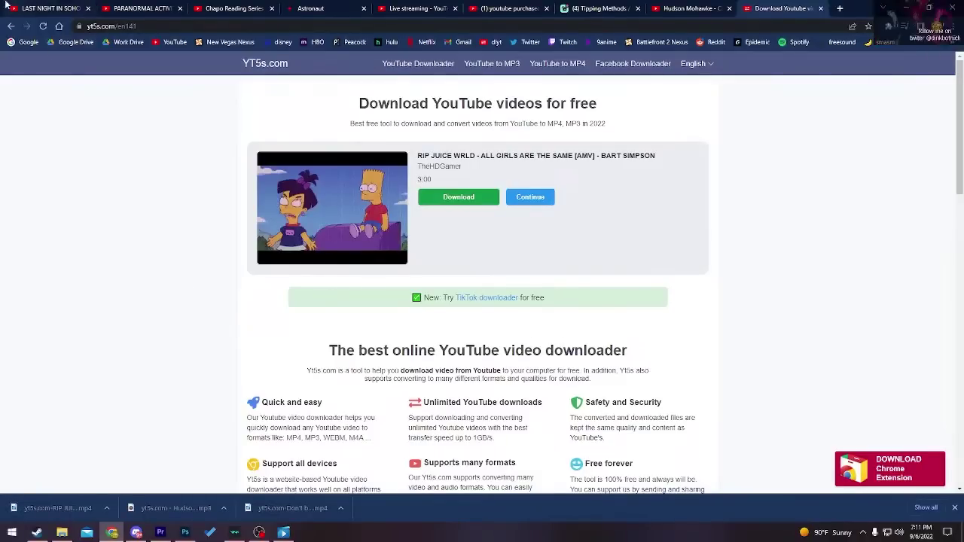
# - Submit a YouTube video to the YT5s downloader in Chrome
pyautogui.click(166, 41)
pyautogui.click(407, 65)
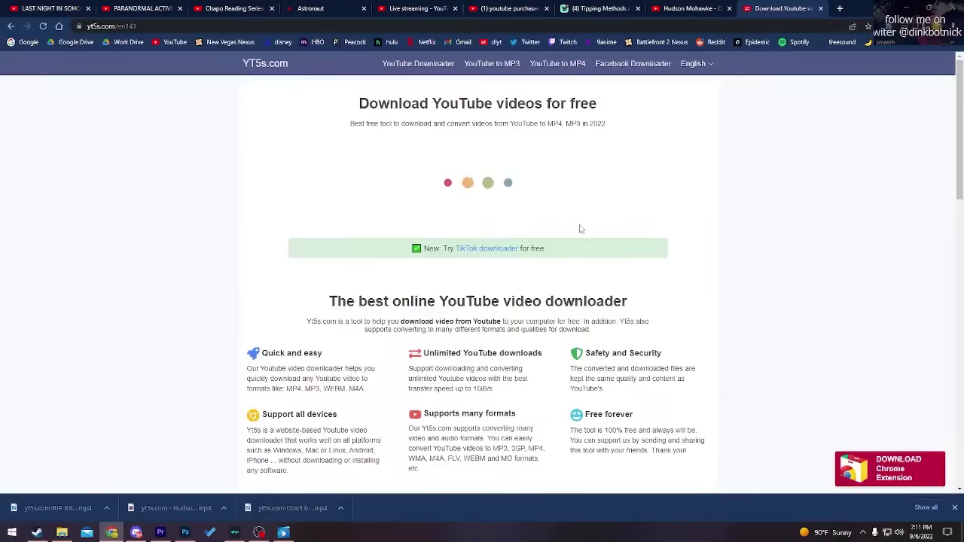
pyautogui.click(573, 200)
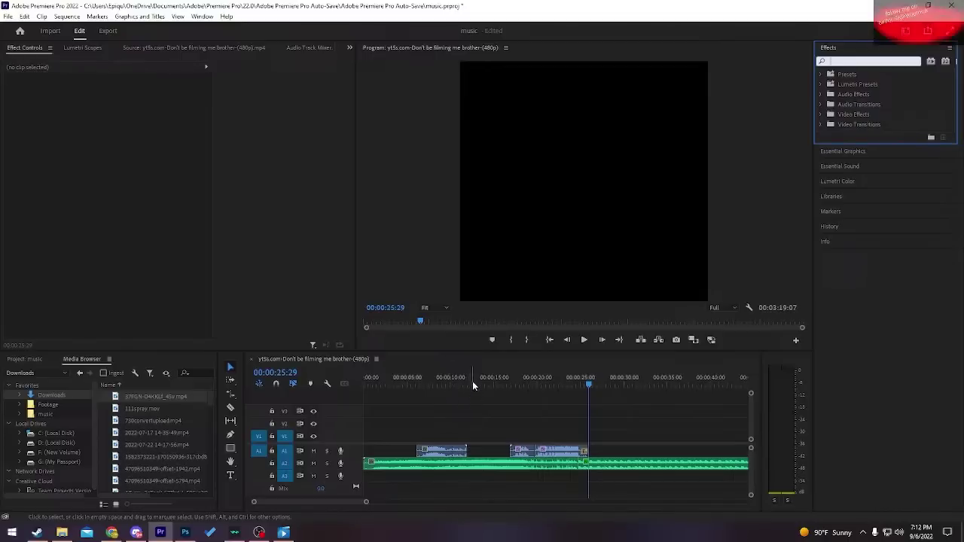
# - Save the music project and play the sequence from 00:00:22:02
pyautogui.scroll(3, 549, 448)
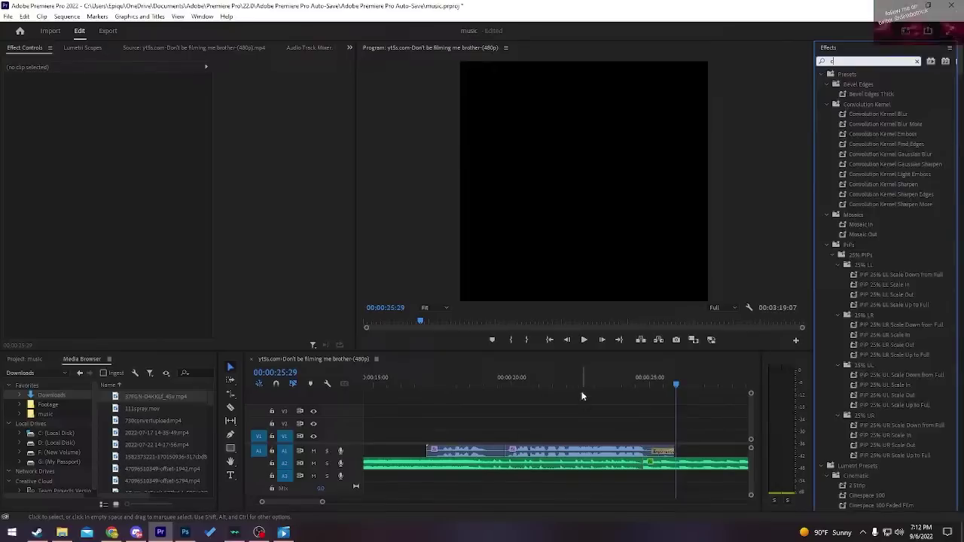
pyautogui.moveTo(581, 384); pyautogui.dragTo(573, 471)
pyautogui.hotkey('ctrl', 's')
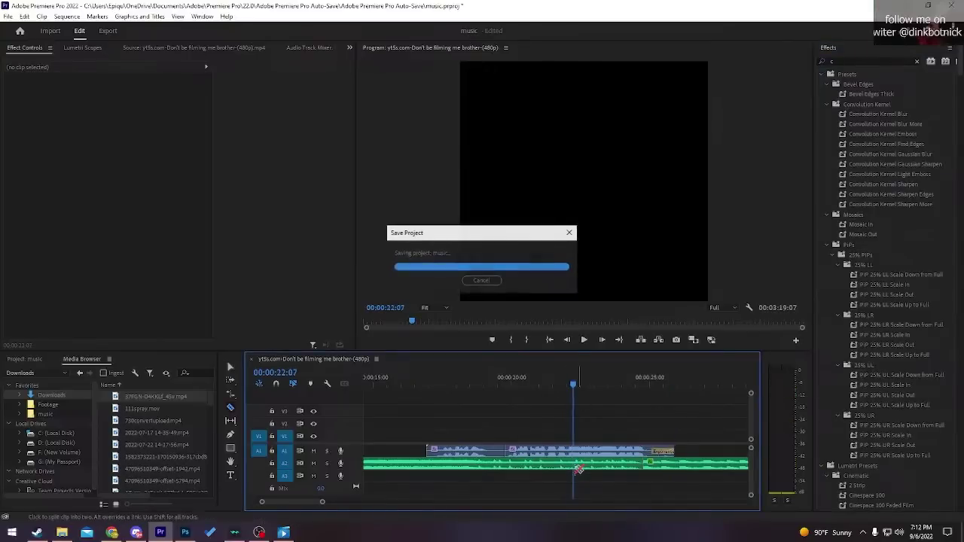
pyautogui.click(570, 378)
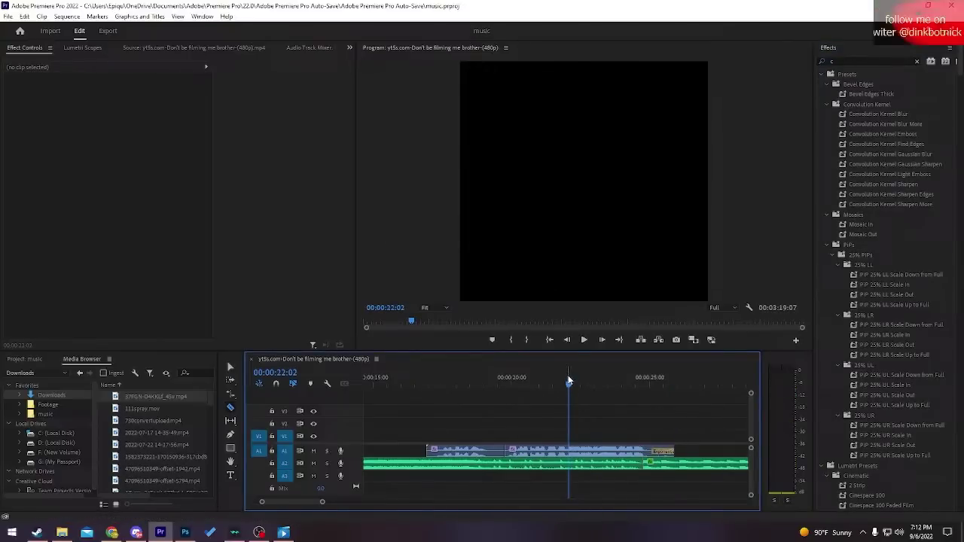
pyautogui.press('space')
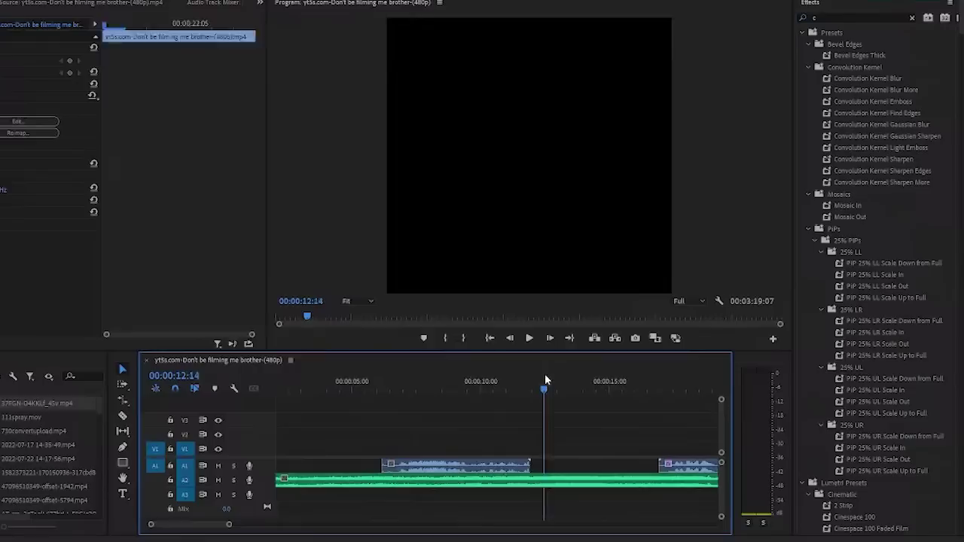
# - Preview the voice fragment near 00:00:12:14 and the chopped voice section from about 00:00:19 to 00:00:22 against the music
pyautogui.press('space')
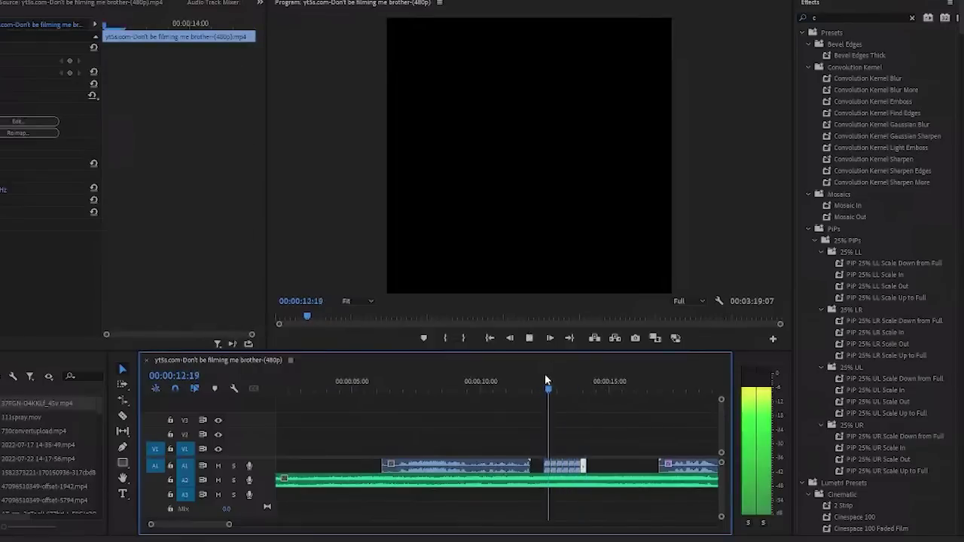
pyautogui.press('space')
pyautogui.hscroll(1, 622, 407)
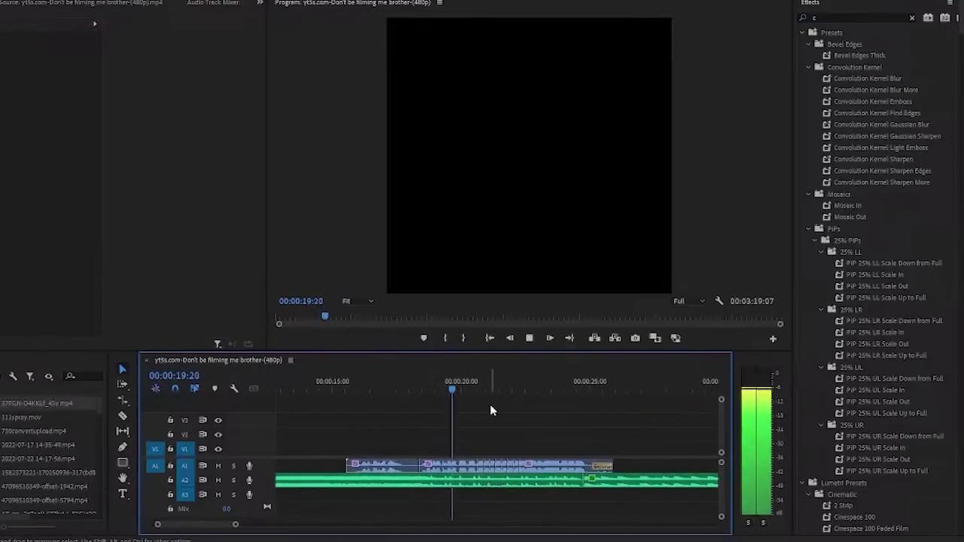
pyautogui.press('=')
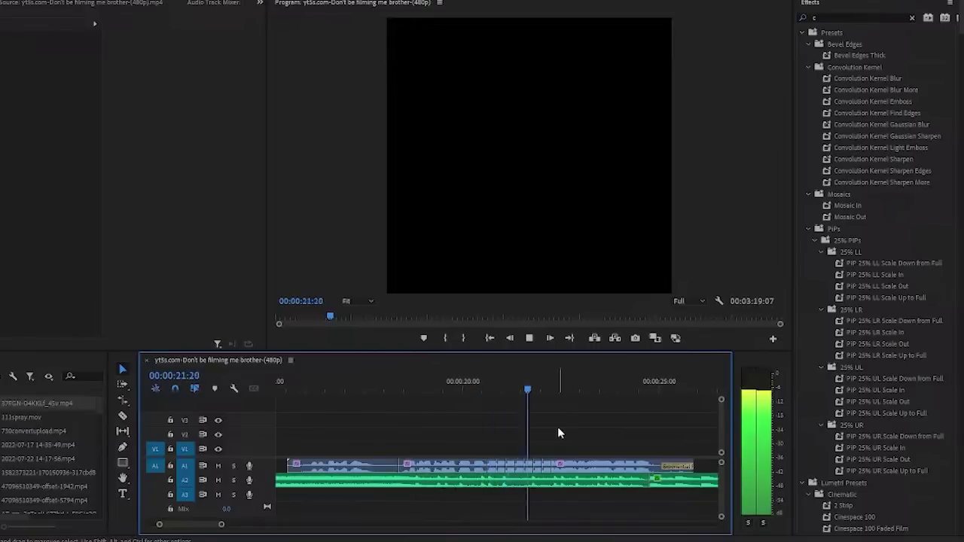
pyautogui.press('space')
pyautogui.press('=')
pyautogui.press('=')
pyautogui.press('=')
pyautogui.scroll(1, 493, 444)
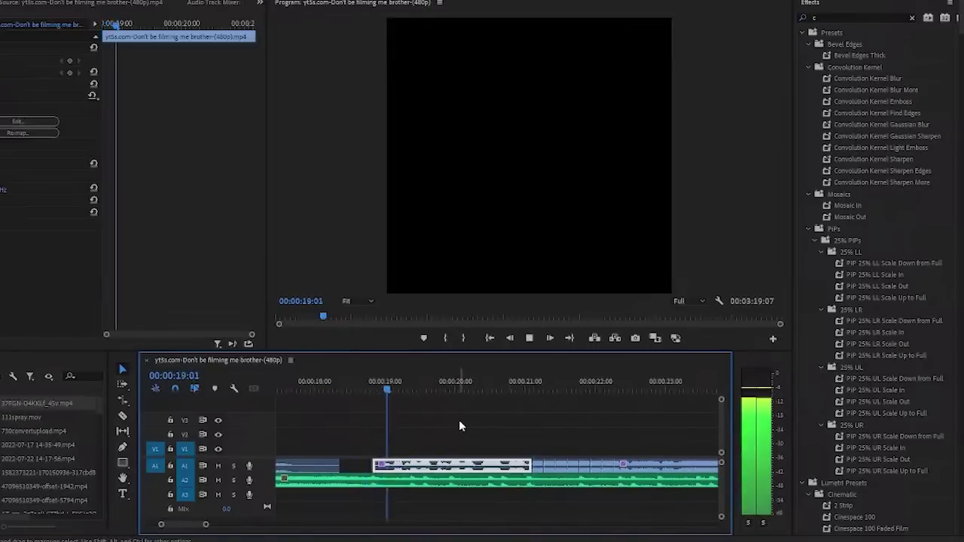
# - Deselect the voice piece at about 00:00:19 and preview the chopped section through about 00:00:23
pyautogui.click(459, 420)
pyautogui.scroll(-2, 461, 420)
pyautogui.hscroll(3, 454, 422)
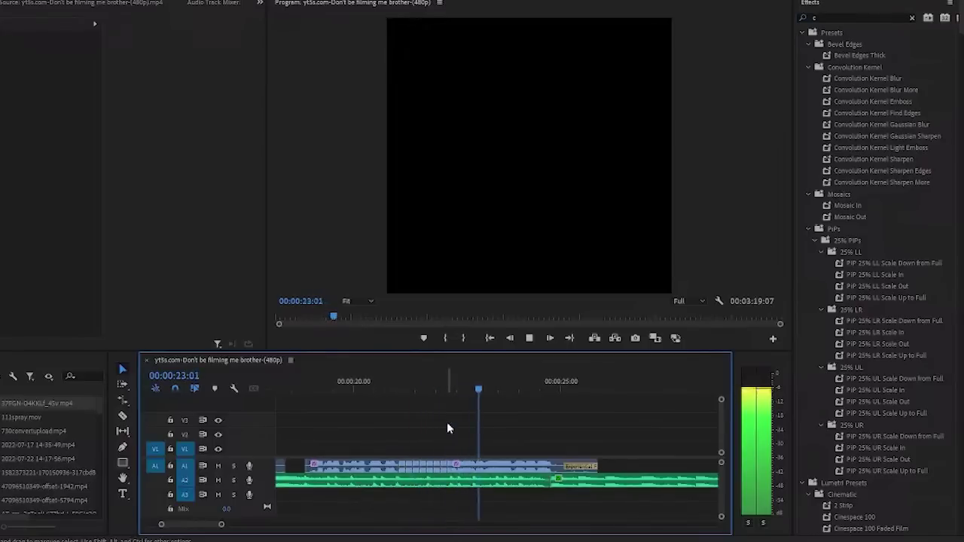
pyautogui.press('space')
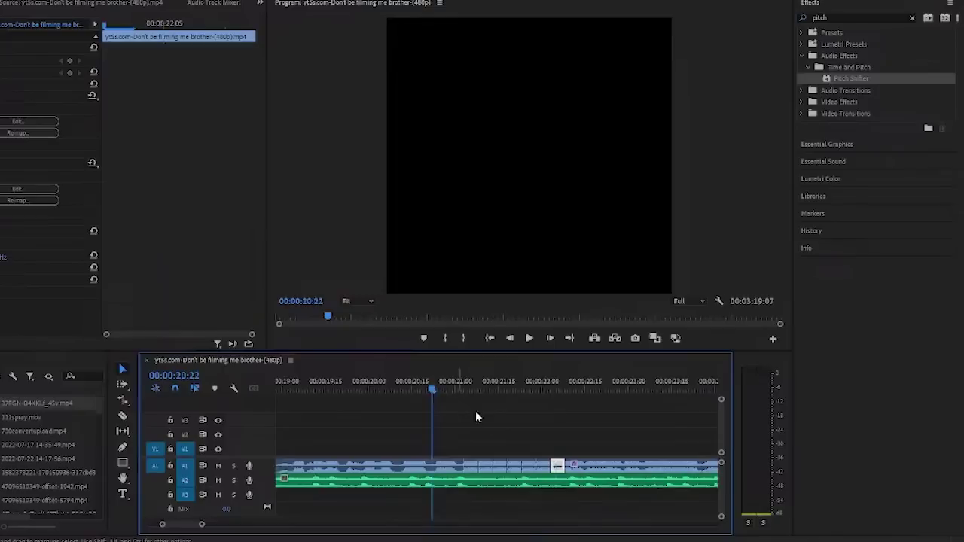
# - Preview the short pitch-shifted voice slice near 00:00:22:05 from 00:00:20:22 onward
pyautogui.press('space')
pyautogui.scroll(-2, 557, 444)
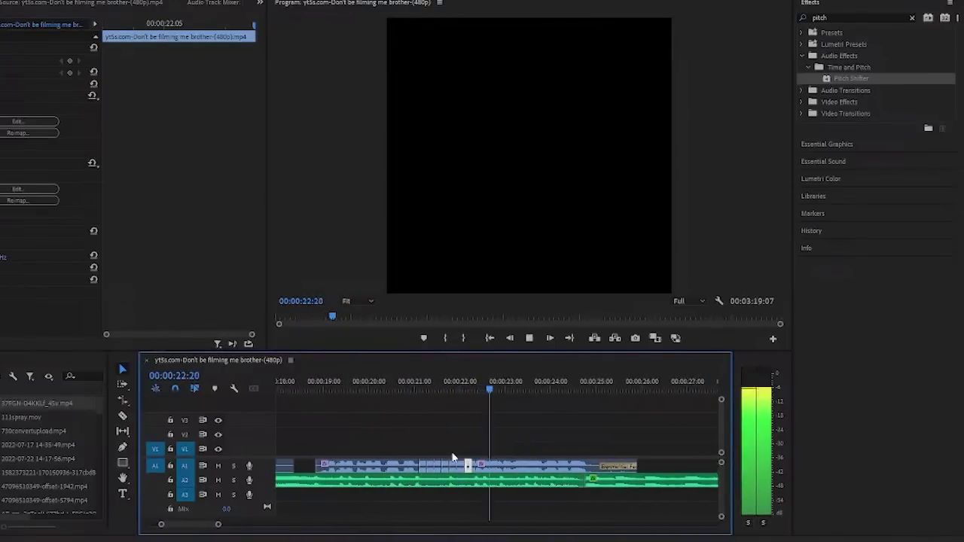
pyautogui.press('space')
pyautogui.scroll(6, 476, 461)
pyautogui.scroll(-5, 476, 463)
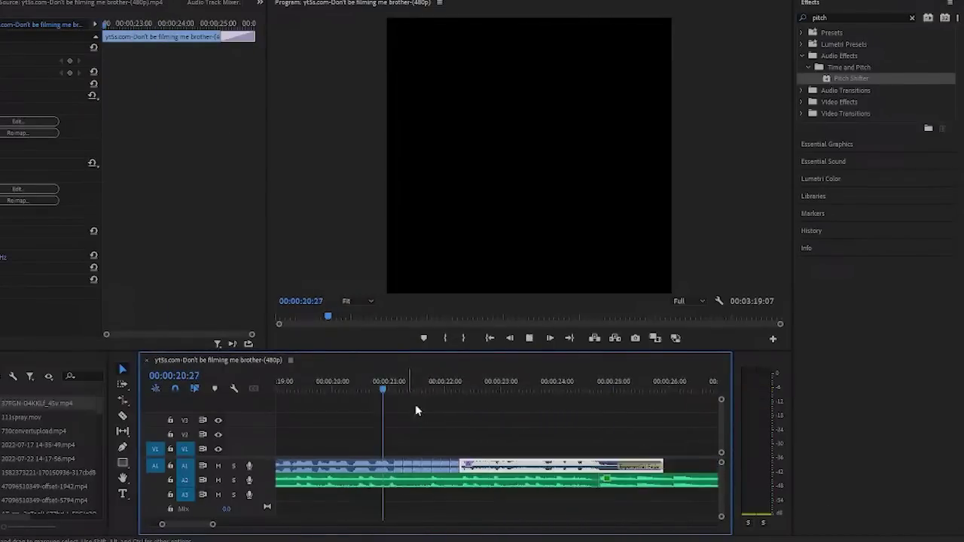
# - Preview the final voice clip on A1 through its Exponential Fade at about 00:00:25
pyautogui.press('space')
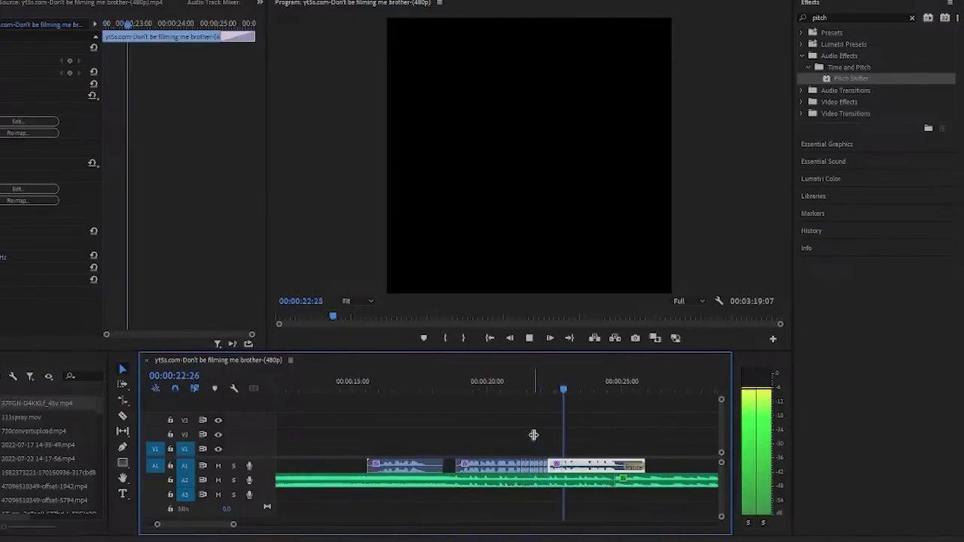
pyautogui.scroll(1, 658, 418)
pyautogui.scroll(1, 652, 430)
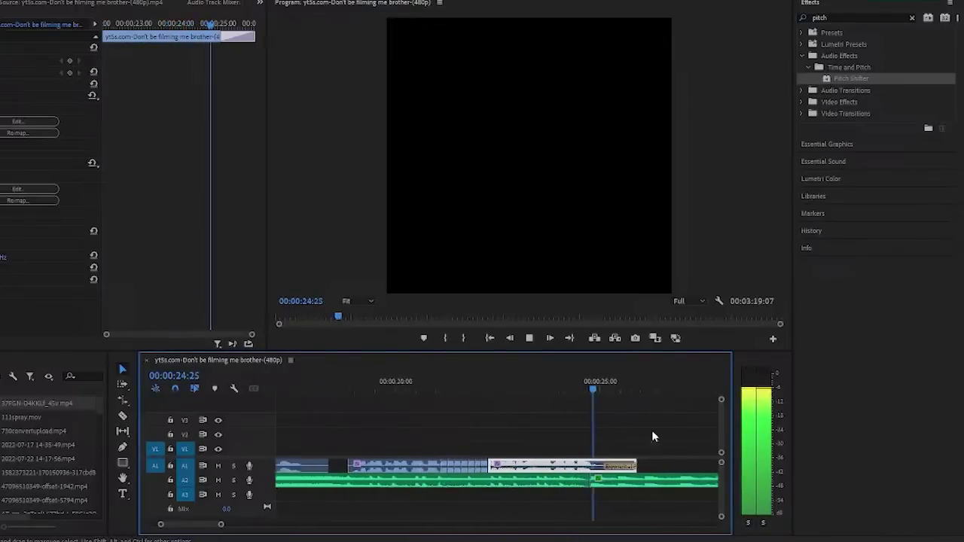
pyautogui.scroll(-4, 639, 434)
pyautogui.scroll(4, 628, 434)
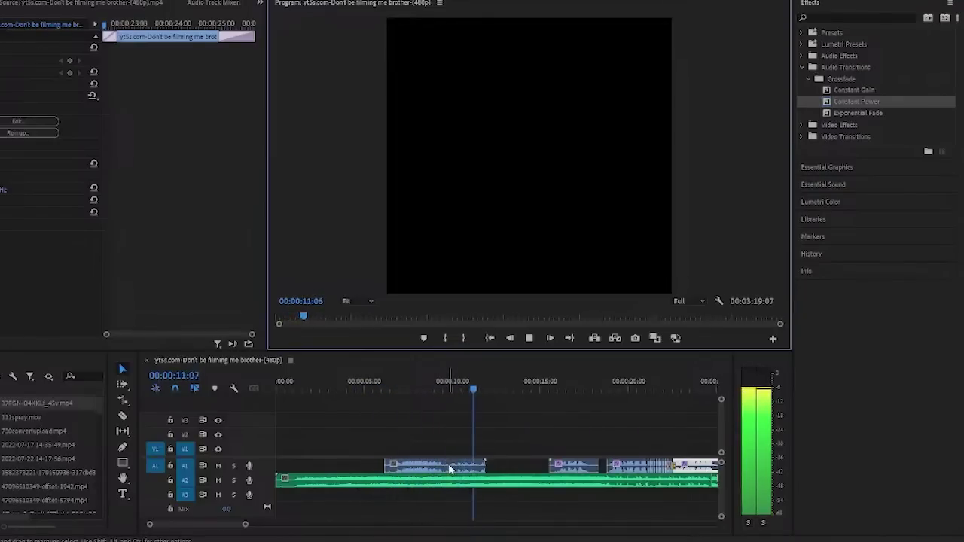
# - Trim the end of the first voice clip on A1 to about 00:00:11:18 and play the mix through to about 00:00:30
pyautogui.moveTo(485, 467); pyautogui.dragTo(481, 467)
pyautogui.click(501, 437)
pyautogui.scroll(-1, 496, 434)
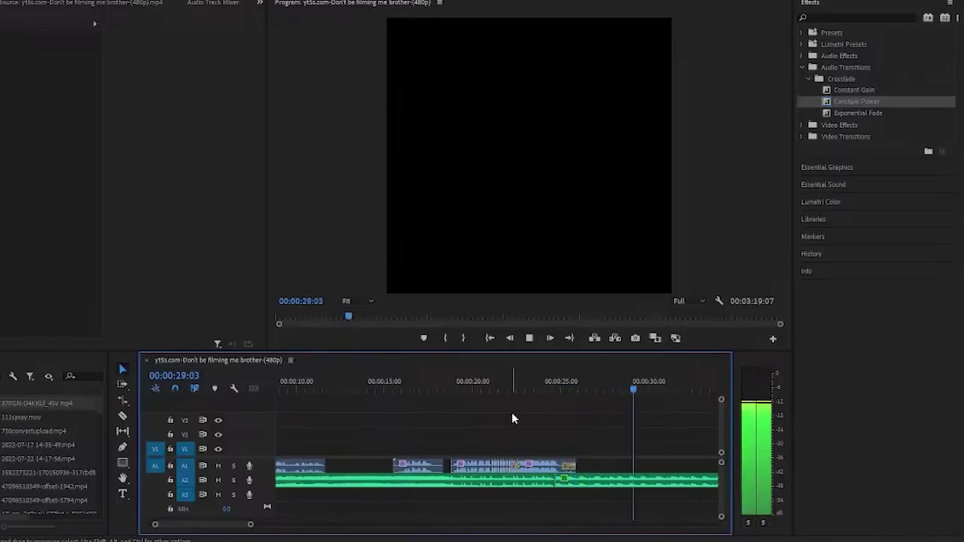
pyautogui.press('space')
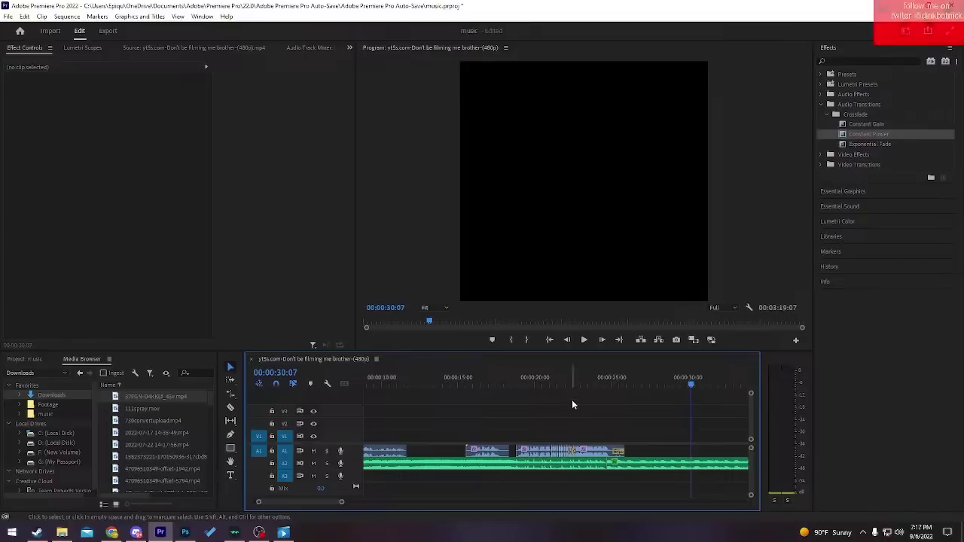
pyautogui.scroll(3, 576, 389)
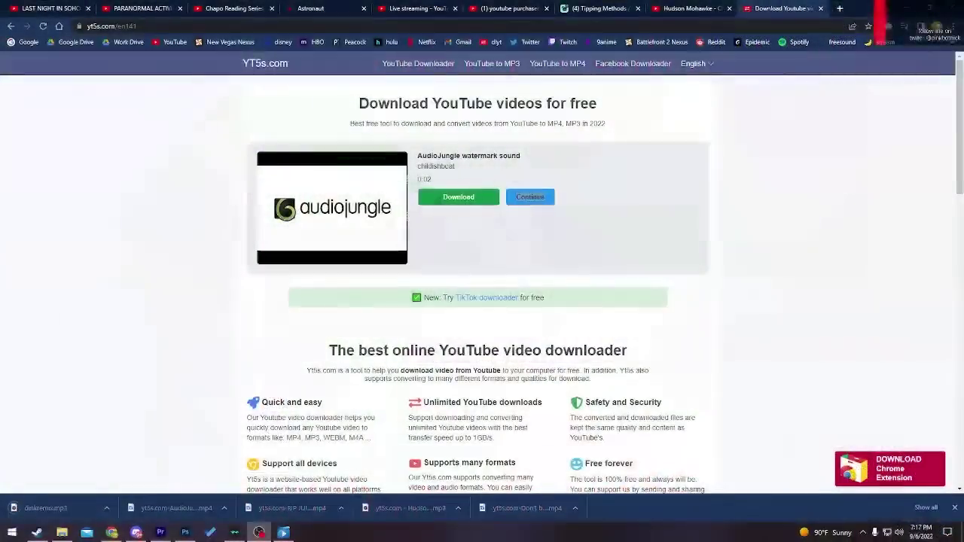
# - Switch to Premiere Pro, place dinkremix.mp3 at the start of A3, and preview it with the music
pyautogui.click(162, 535)
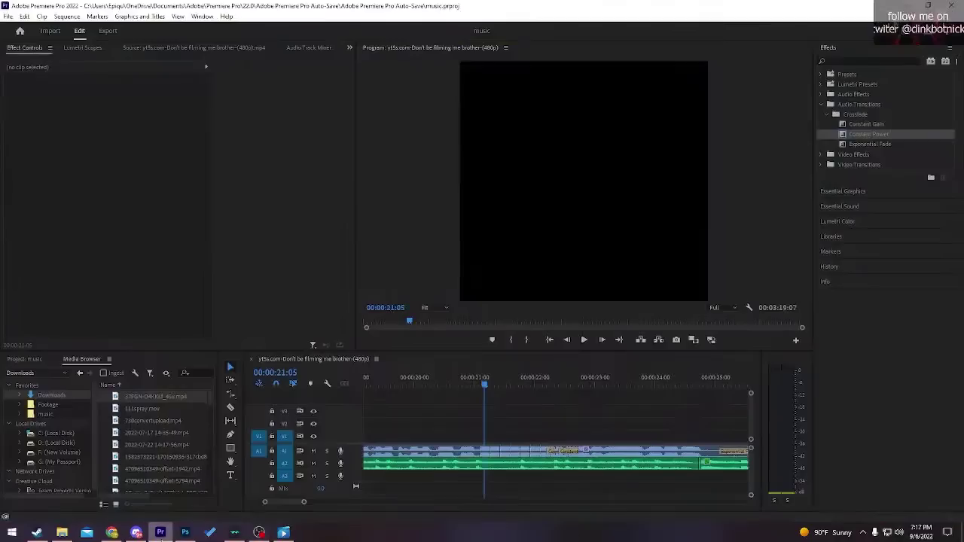
pyautogui.click(40, 405)
pyautogui.click(41, 397)
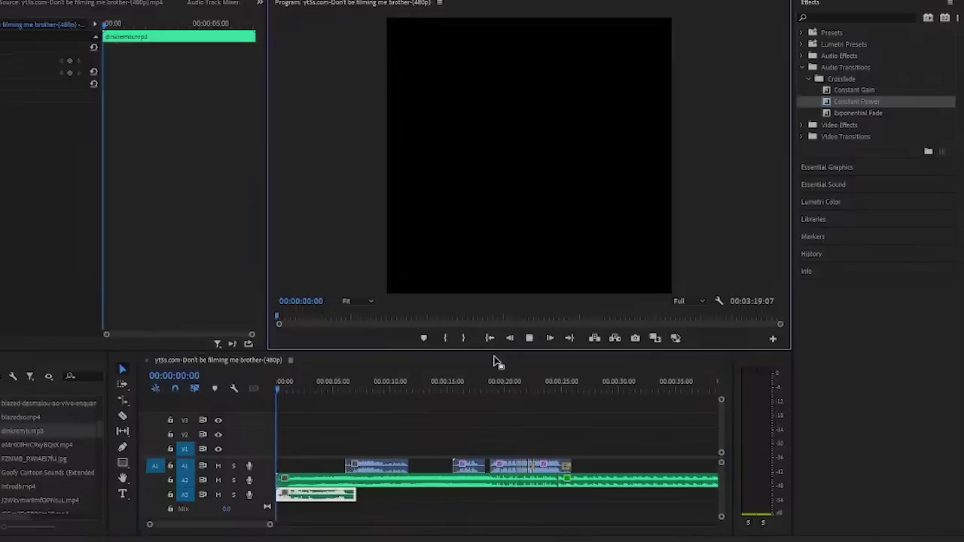
pyautogui.press('space')
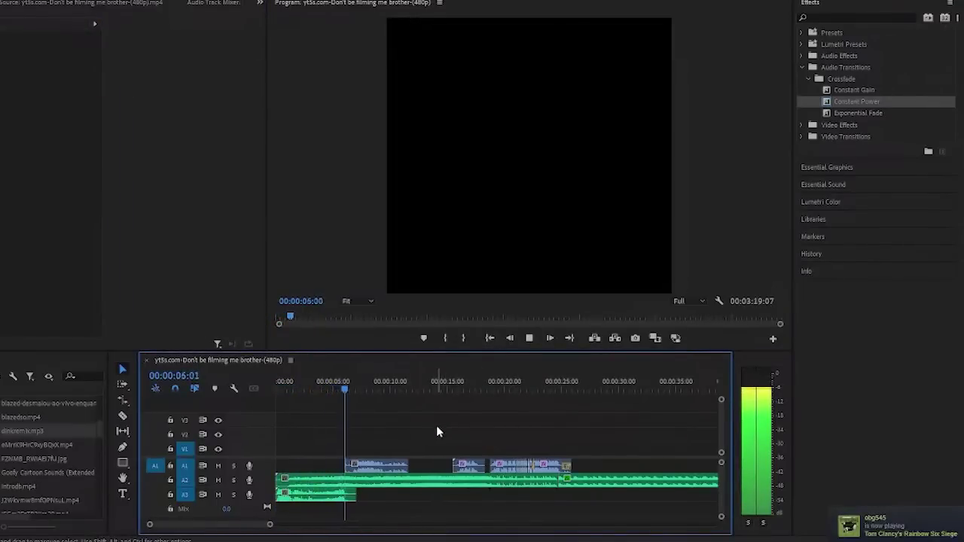
# - Cut the voice clip on A1 at about 00:00:25:10 and delete the piece after the cut
pyautogui.scroll(3, 350, 464)
pyautogui.press('c')
pyautogui.press('space')
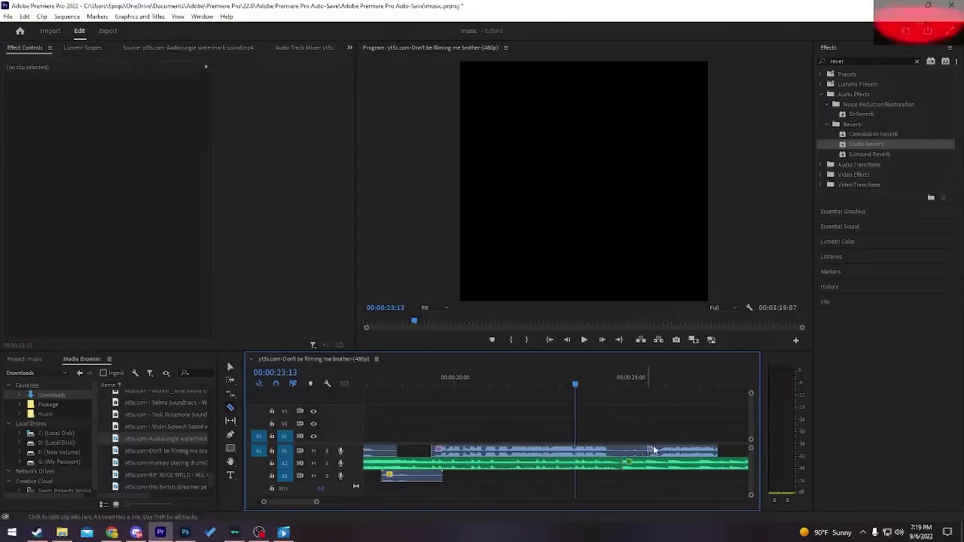
pyautogui.click(664, 446)
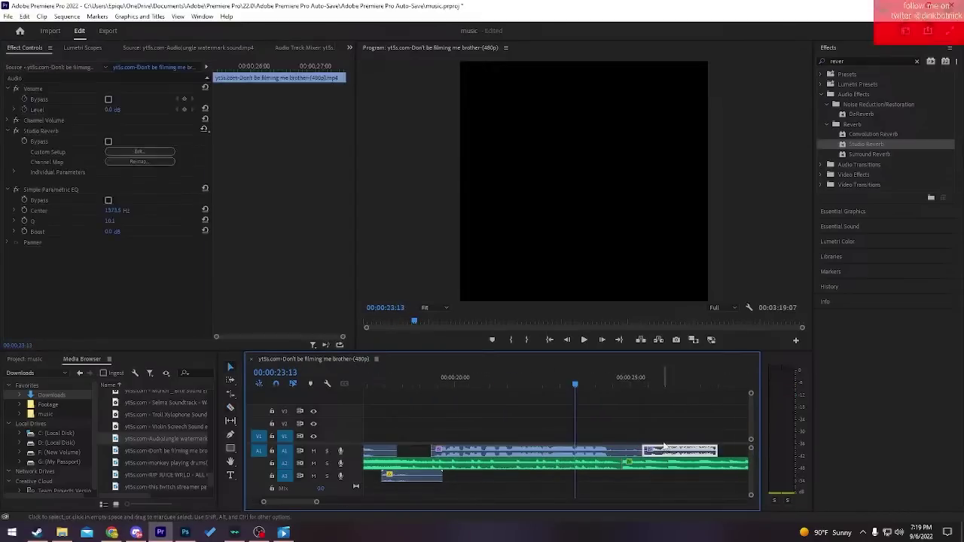
pyautogui.press('Delete')
# - Preview the voice clip on A1 from about 00:00:19:13 and its cut slices from 00:00:20:02
pyautogui.click(492, 388)
pyautogui.scroll(3, 511, 386)
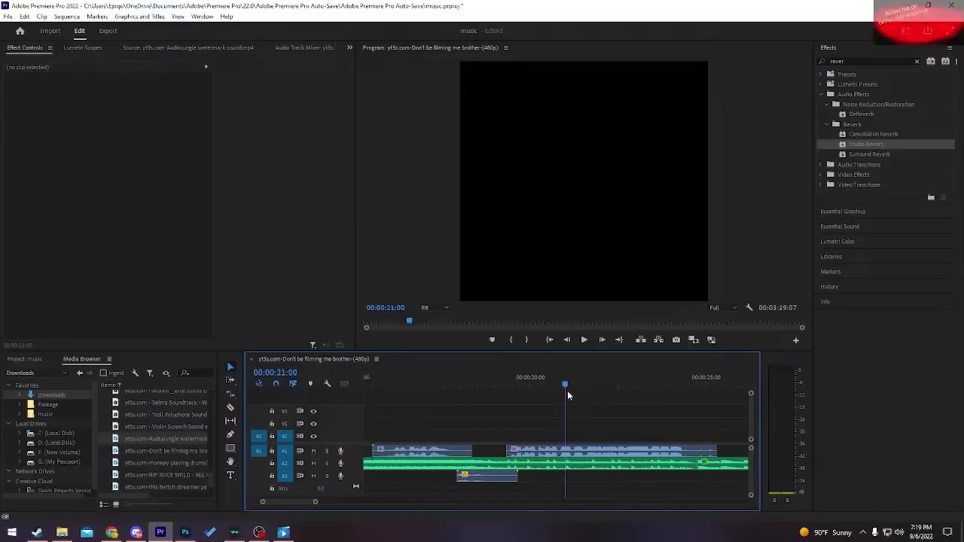
pyautogui.hscroll(-1, 568, 390)
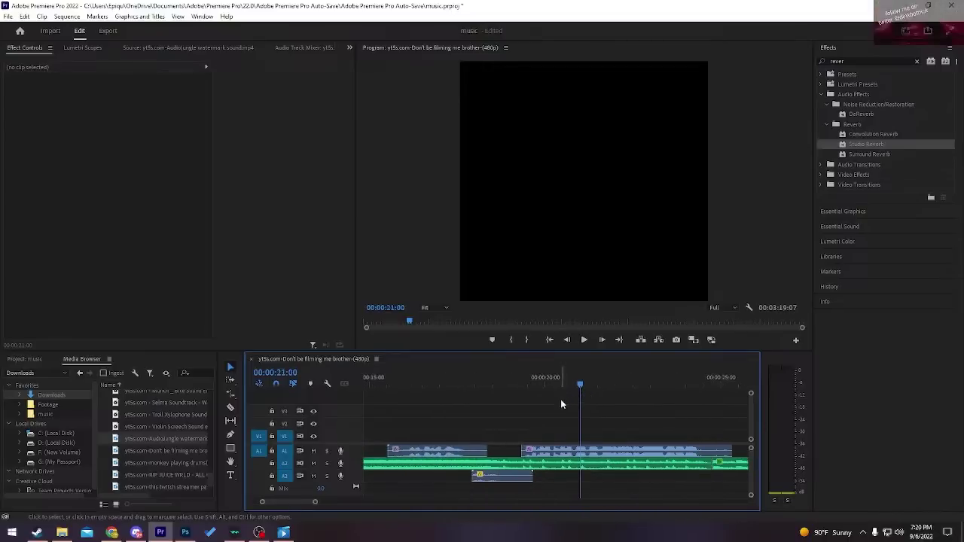
pyautogui.click(525, 384)
pyautogui.press('space')
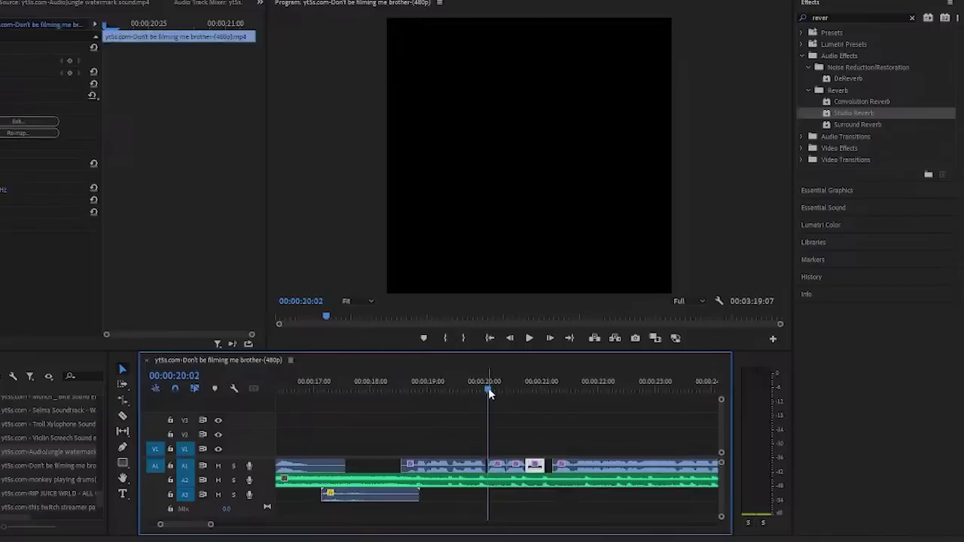
pyautogui.press('space')
pyautogui.press('space')
# - Add another copy of the short voice slice on A1 starting at about 00:00:22:17, directly after the slices near 00:00:22:00
pyautogui.press('-')
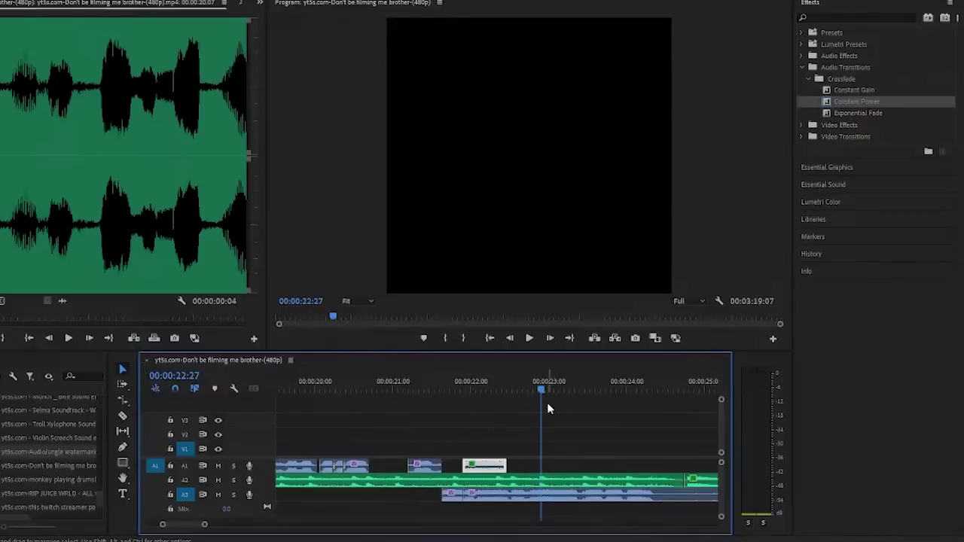
pyautogui.press('-')
pyautogui.press('-')
pyautogui.press('-')
pyautogui.press('=')
pyautogui.press('=')
pyautogui.press('=')
pyautogui.press('=')
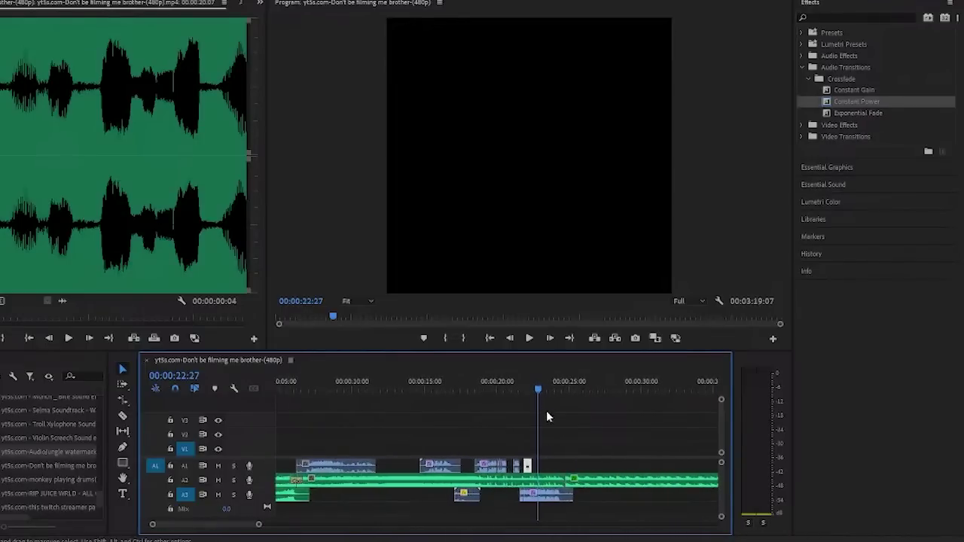
pyautogui.moveTo(502, 464); pyautogui.dragTo(546, 464)
pyautogui.click(455, 391)
pyautogui.moveTo(602, 467); pyautogui.dragTo(577, 468)
# - Play the mix through the copied slice near 00:00:22:18 and stop at about 00:00:24:11
pyautogui.click(444, 391)
pyautogui.press('-')
pyautogui.press('-')
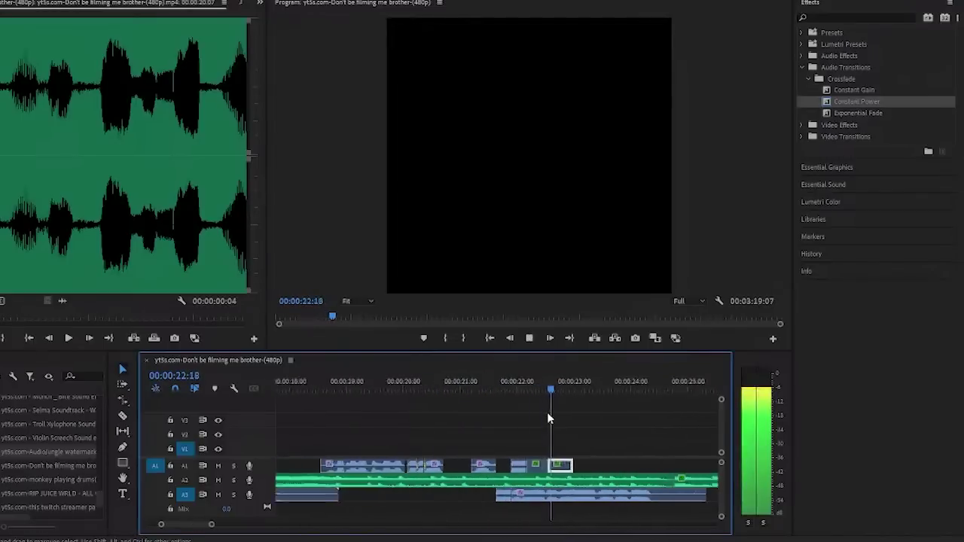
pyautogui.press('=')
pyautogui.press('space')
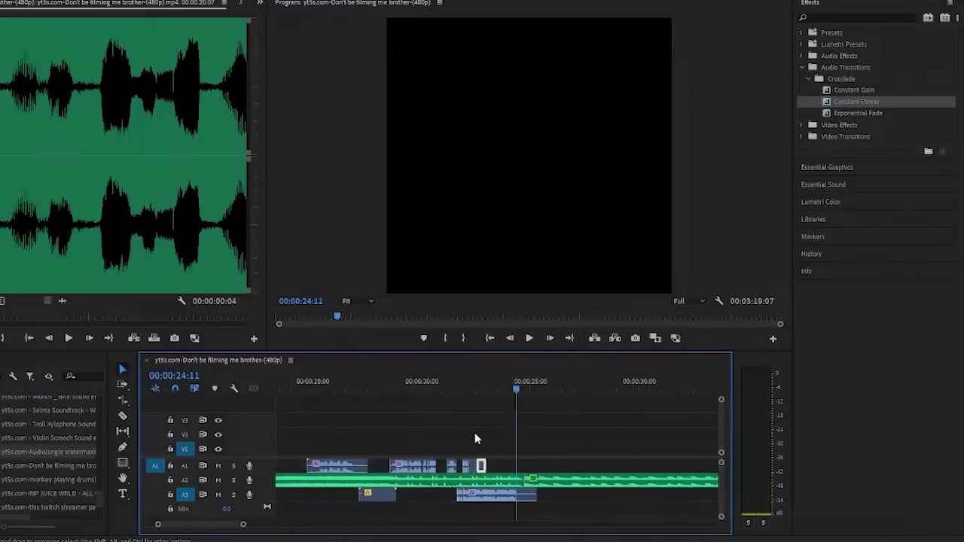
# - Rate-stretch the second Cbat clip on A2 to end with the V1 video at 00:01:45:16
pyautogui.press('=')
pyautogui.press('=')
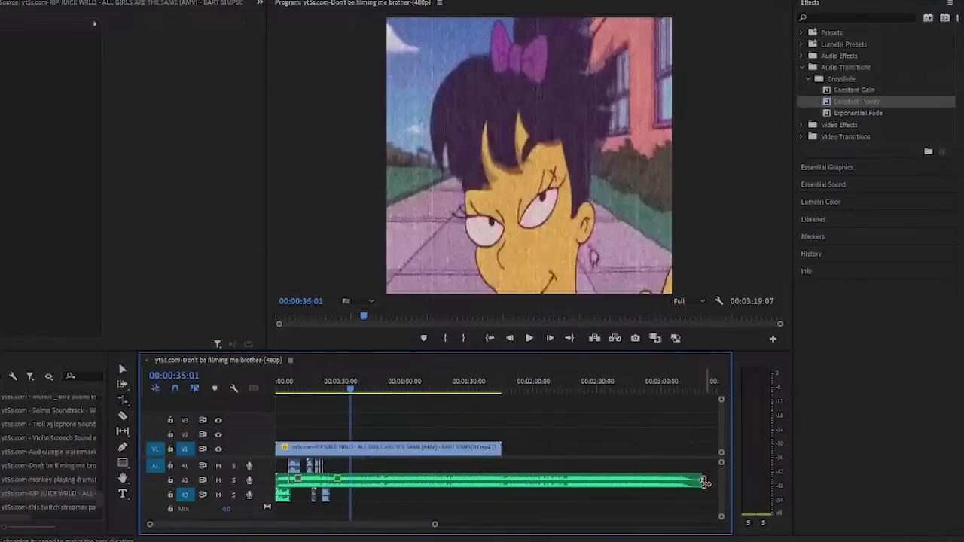
pyautogui.moveTo(705, 482); pyautogui.dragTo(493, 474)
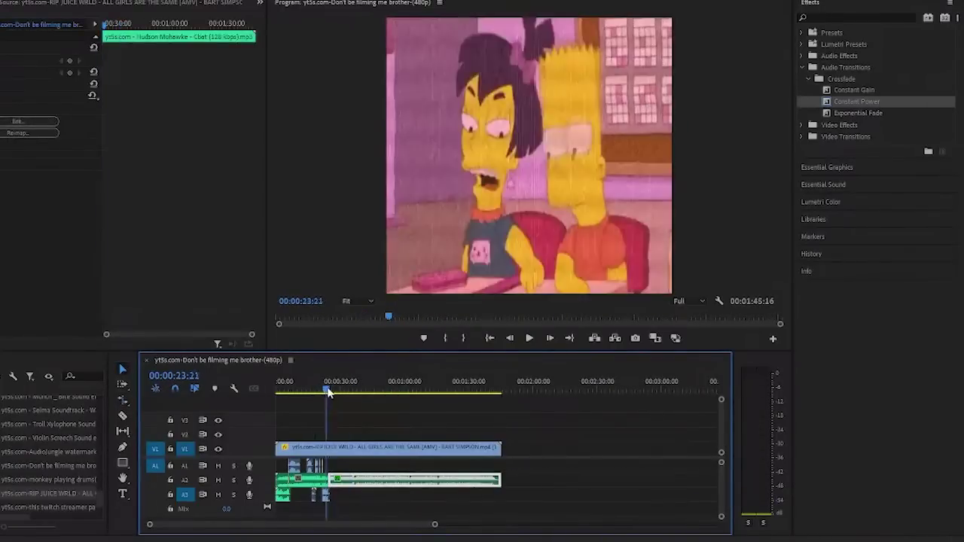
# - Preview the sped-up Cbat clip on A2 from 00:00:23:21 to beyond 00:00:32:05
pyautogui.press('=')
pyautogui.scroll(5, 351, 432)
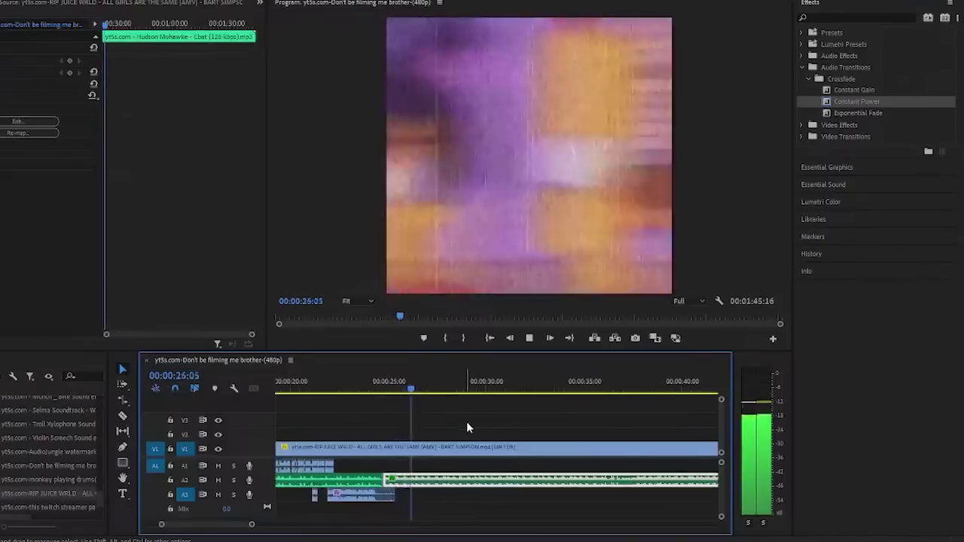
pyautogui.press('-')
pyautogui.press('-')
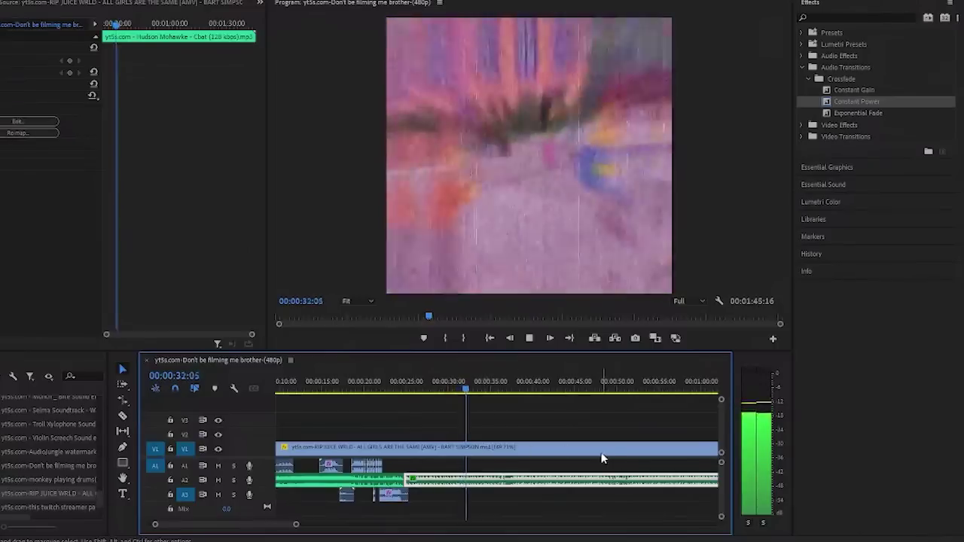
pyautogui.press('-')
pyautogui.press('-')
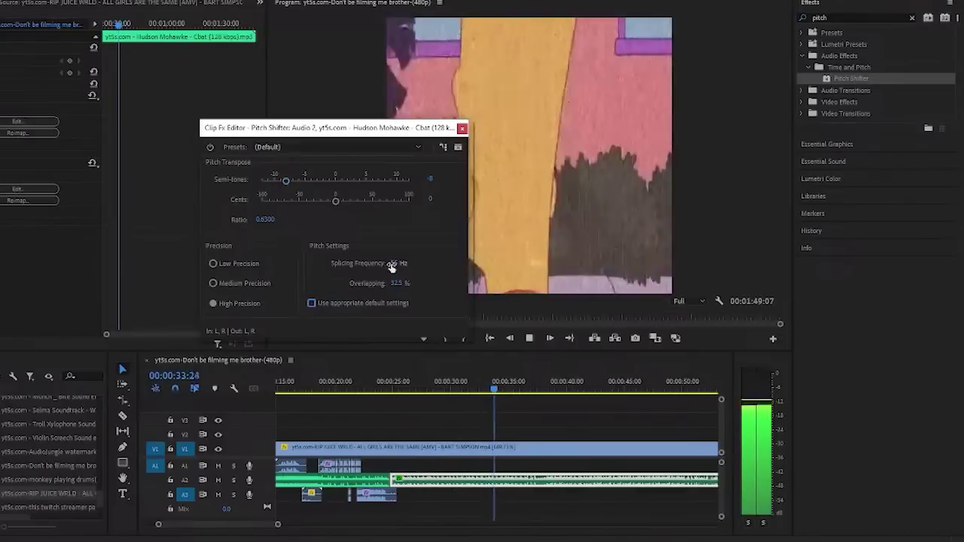
# - Set the Cbat clip's Pitch Shifter to 500 Hz splicing frequency and 50% overlapping, and search the effects for bass
pyautogui.moveTo(396, 263); pyautogui.dragTo(480, 278)
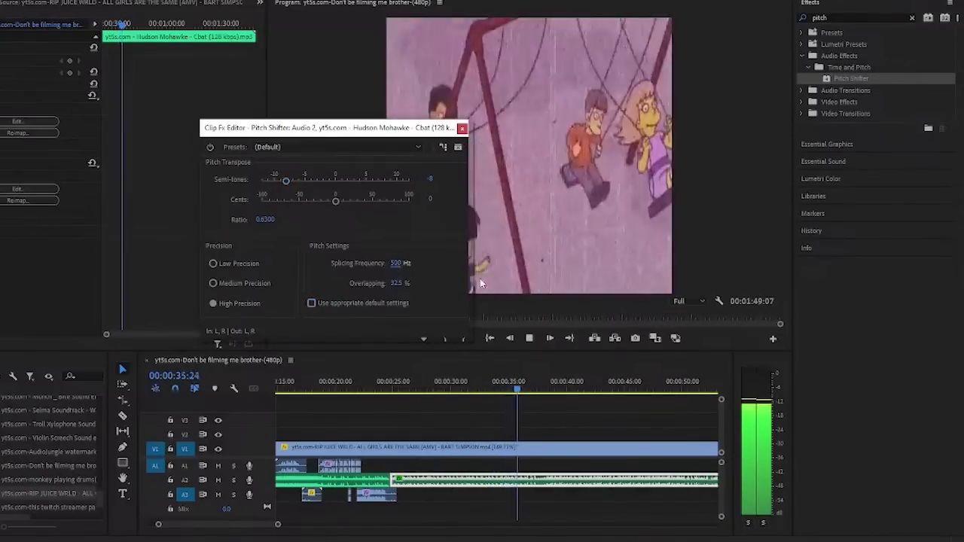
pyautogui.moveTo(397, 287); pyautogui.dragTo(532, 291)
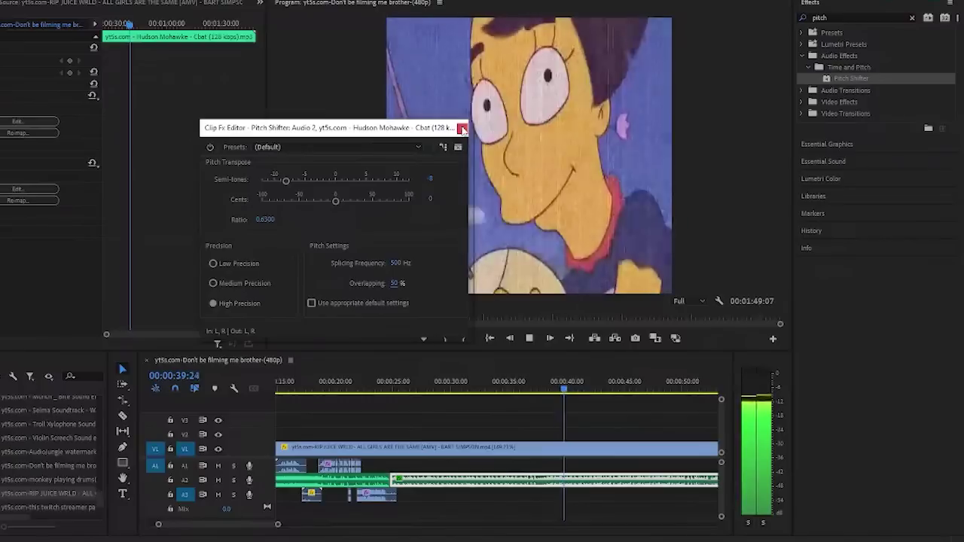
pyautogui.click(462, 128)
pyautogui.moveTo(848, 18); pyautogui.dragTo(783, 18)
pyautogui.write('bass')
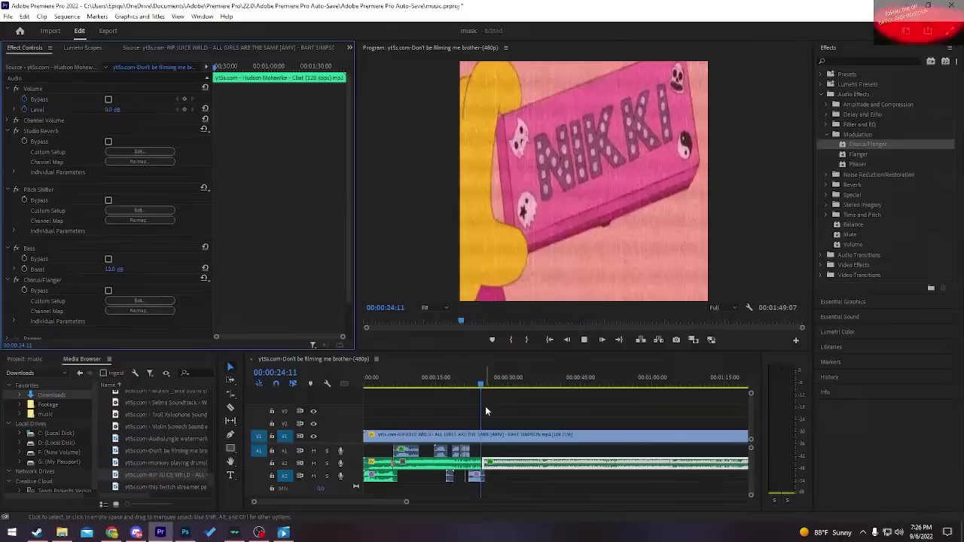
# - Preview the transition into the second Cbat clip from 00:00:24:11 with its Bass and Chorus/Flanger effects
pyautogui.click(510, 396)
pyautogui.press('=')
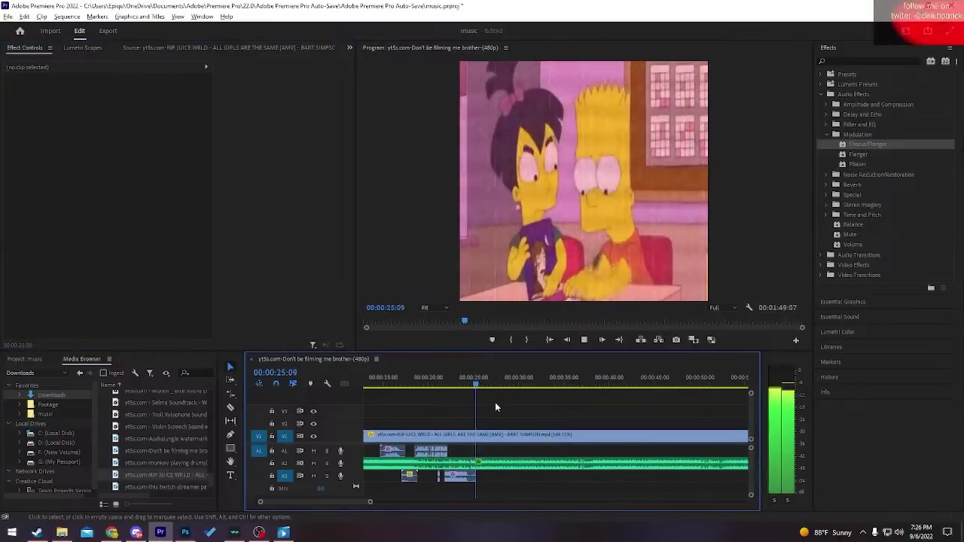
pyautogui.press('-')
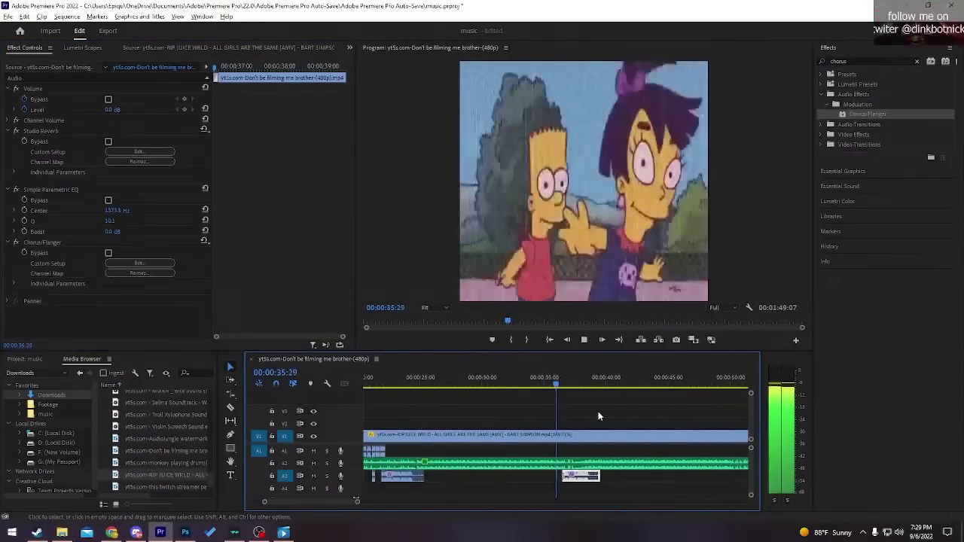
# - Preview the chorus-treated voice clip on A3 near 00:00:36:01 and inspect its Studio Reverb settings
pyautogui.press('=')
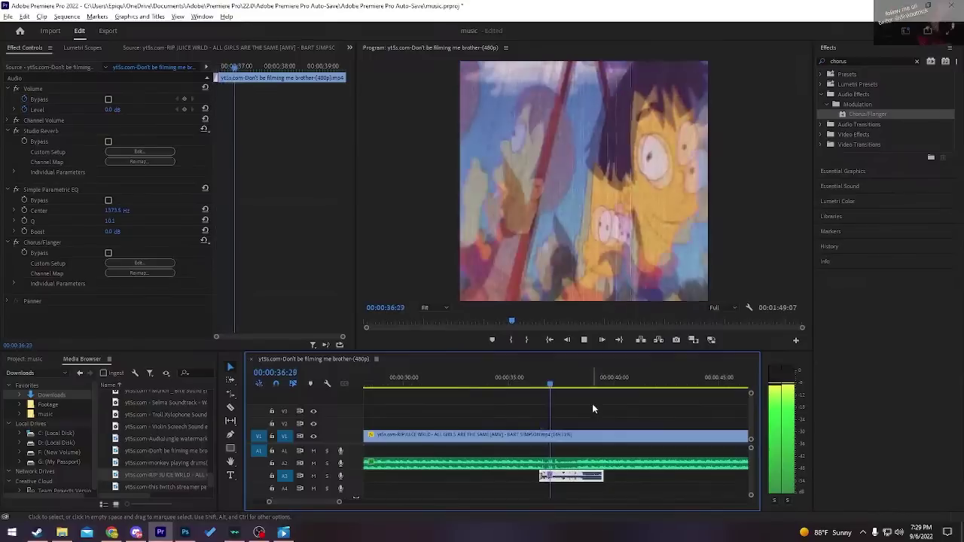
pyautogui.press('-')
pyautogui.click(517, 379)
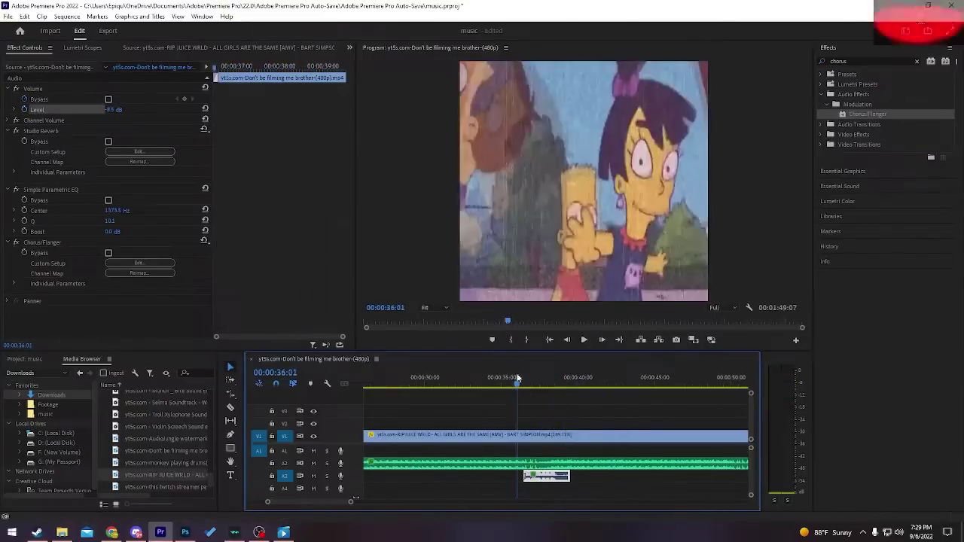
pyautogui.click(147, 153)
pyautogui.click(473, 174)
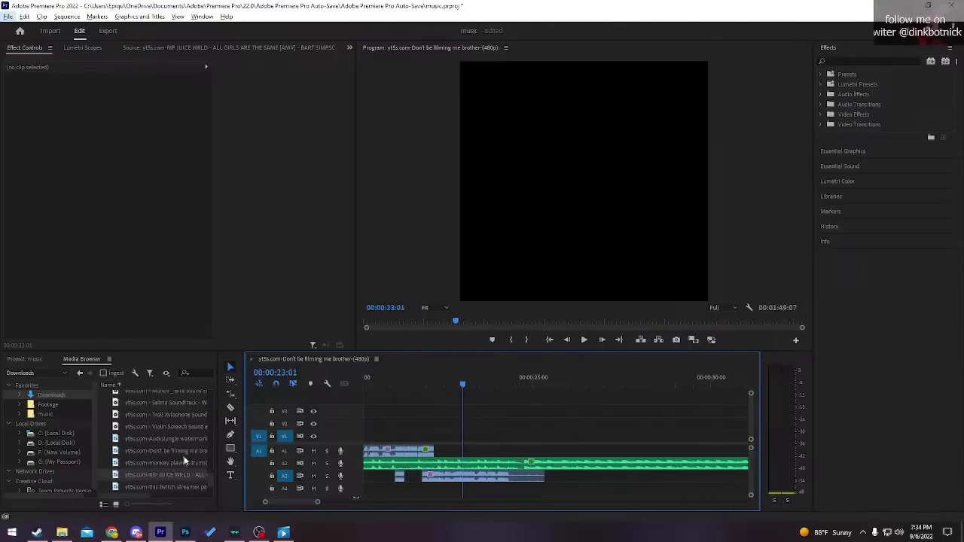
# - Open the Mr Krabs "Money Money Money Ahh" sound from Downloads in the source preview and play it from its middle
pyautogui.click(188, 416)
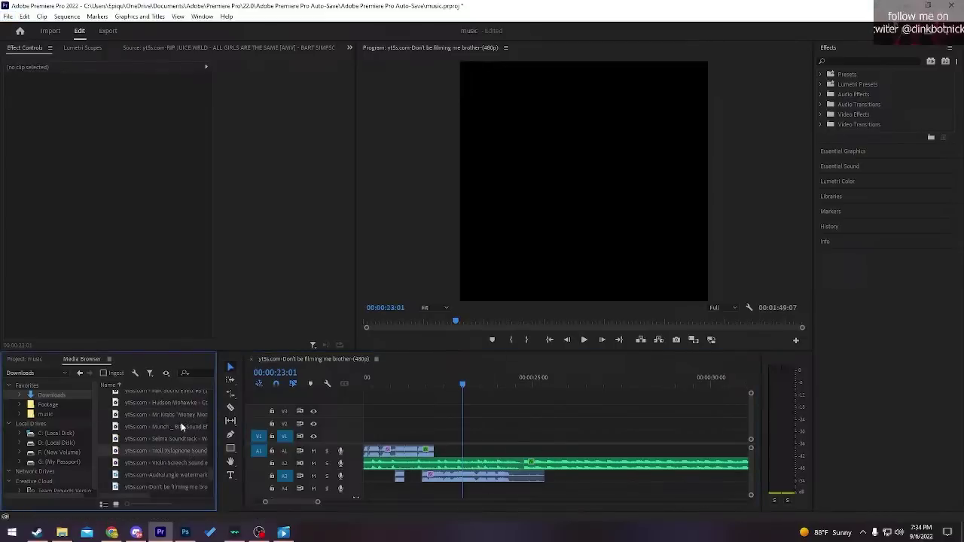
pyautogui.scroll(1, 181, 423)
pyautogui.doubleClick(192, 448)
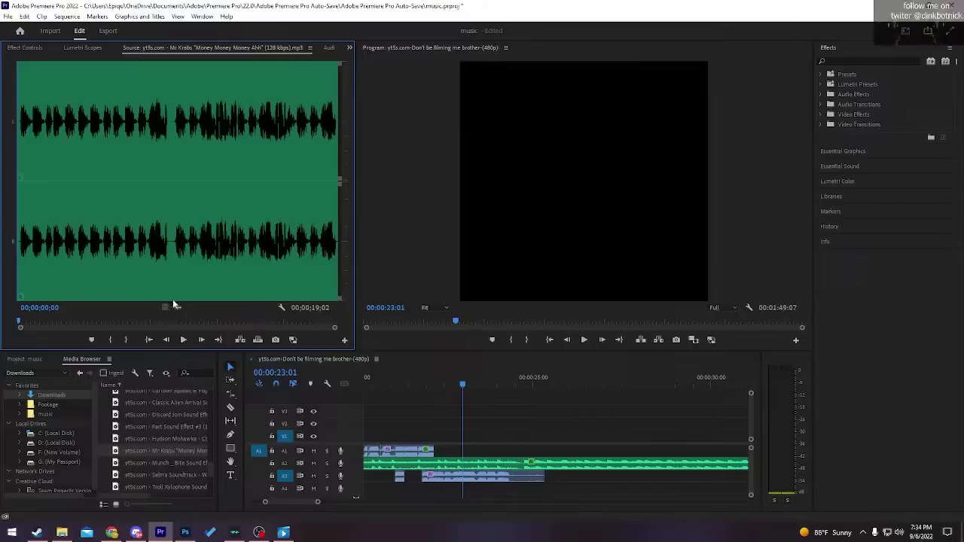
pyautogui.click(173, 258)
pyautogui.press('space')
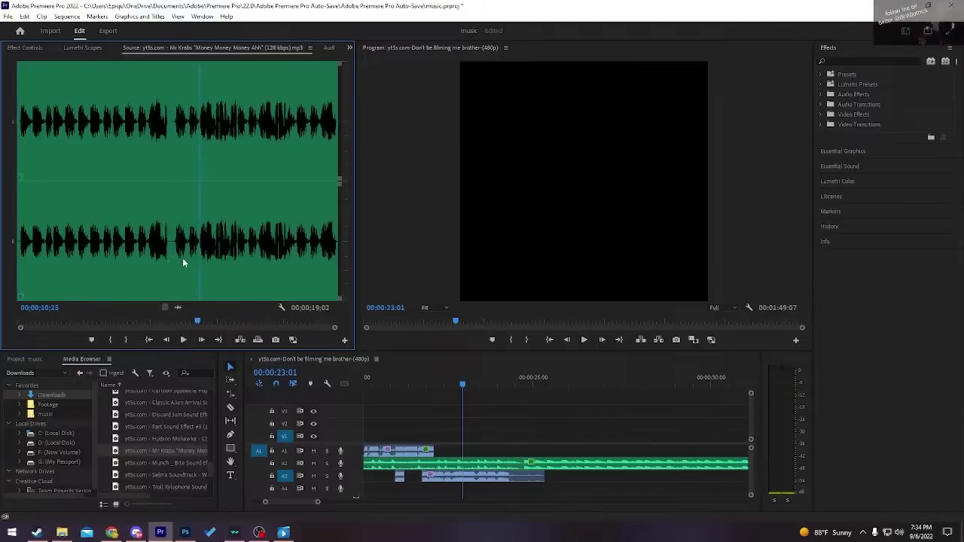
# - Mark a 21-frame section of the Mr Krabs sound, with its out point at 00;00;10;00
pyautogui.click(172, 255)
pyautogui.press('space')
pyautogui.click(110, 340)
pyautogui.press('space')
pyautogui.click(127, 339)
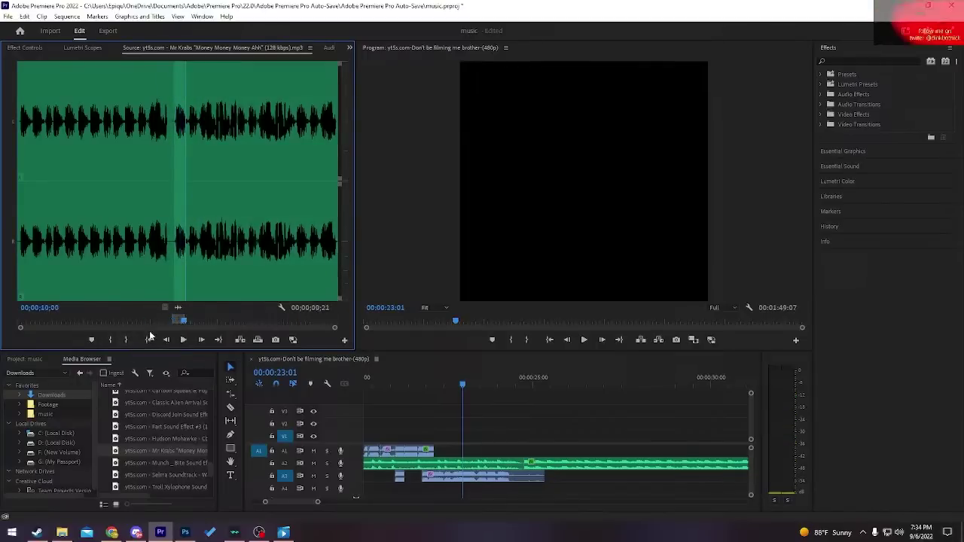
# - Preview the Mr Krabs clip on A1 with the music and move it earlier to start at about 00:00:24:06
pyautogui.press('space')
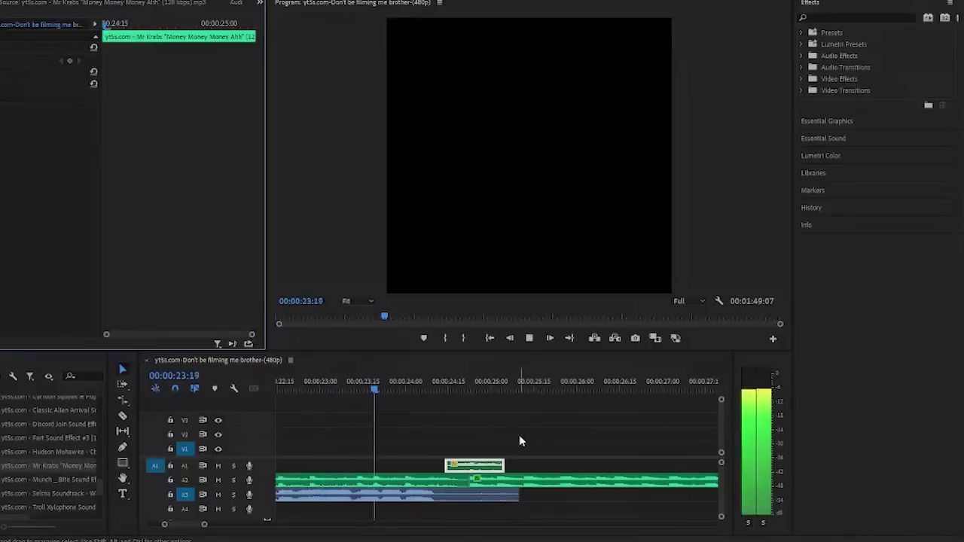
pyautogui.click(576, 425)
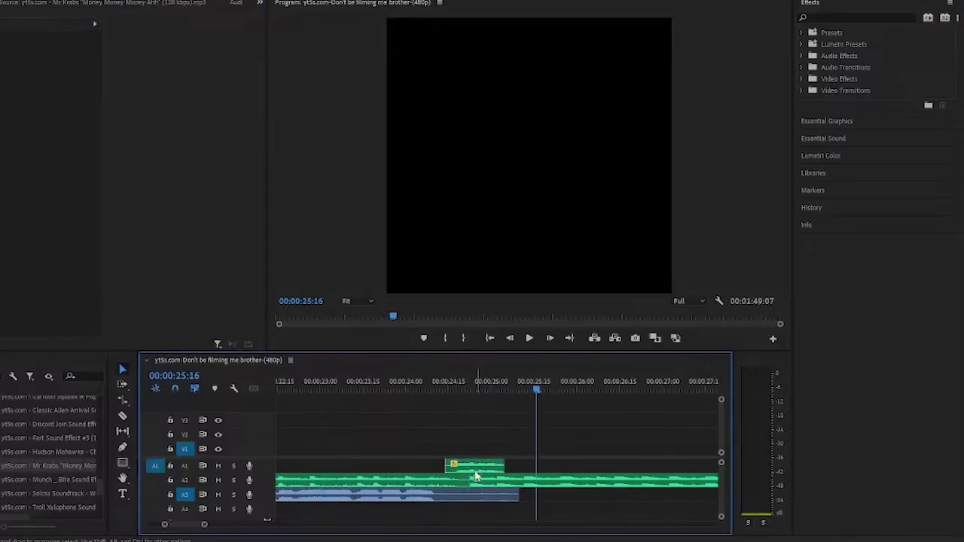
pyautogui.moveTo(471, 466); pyautogui.dragTo(450, 464)
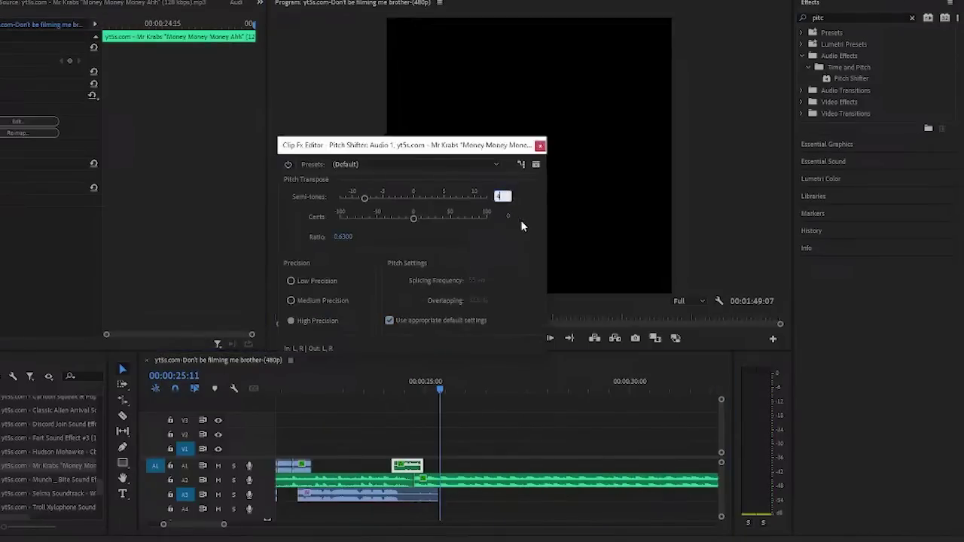
# - Set the Mr Krabs clip's Pitch Shifter to 4 semi-tones and preview it from 00:00:23:26 to about 00:00:25:22
pyautogui.click(541, 145)
pyautogui.click(380, 382)
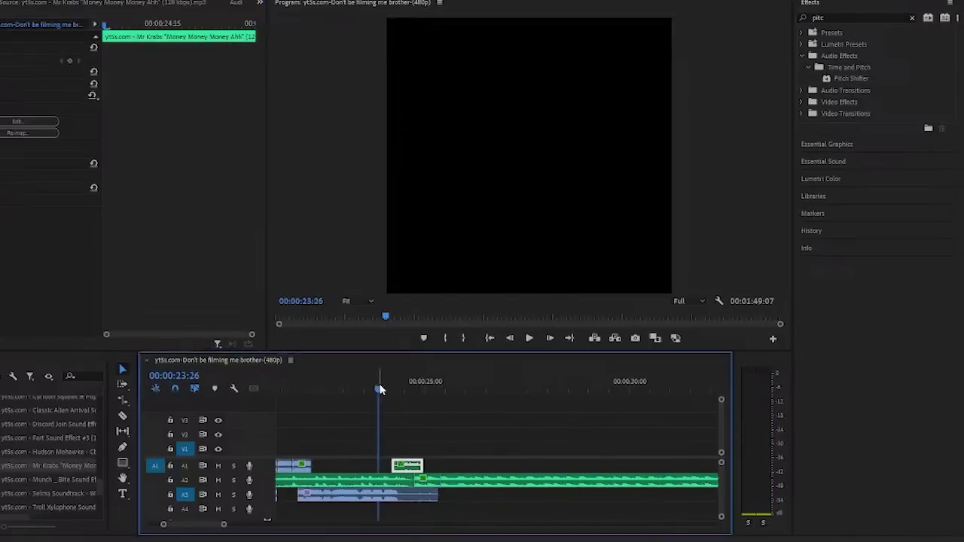
pyautogui.press('space')
pyautogui.press('-')
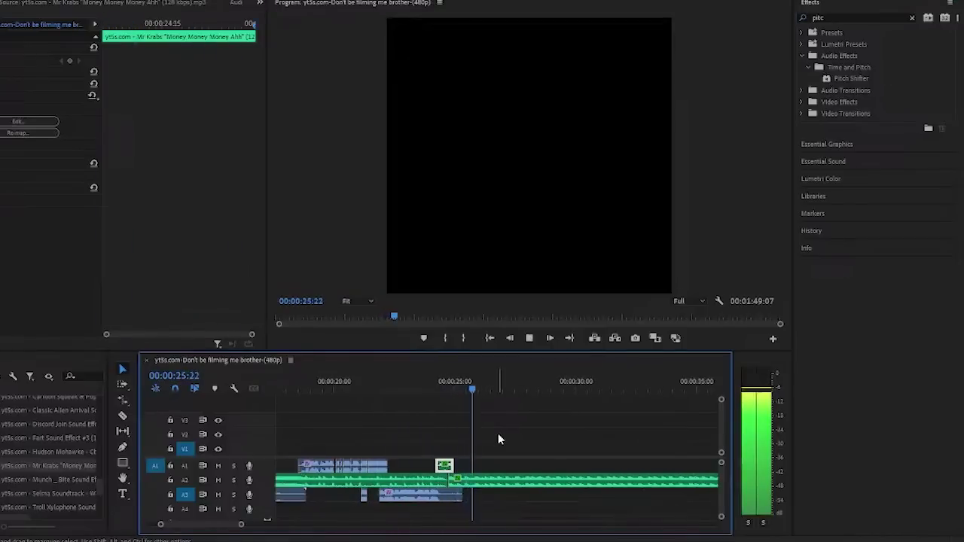
pyautogui.press('space')
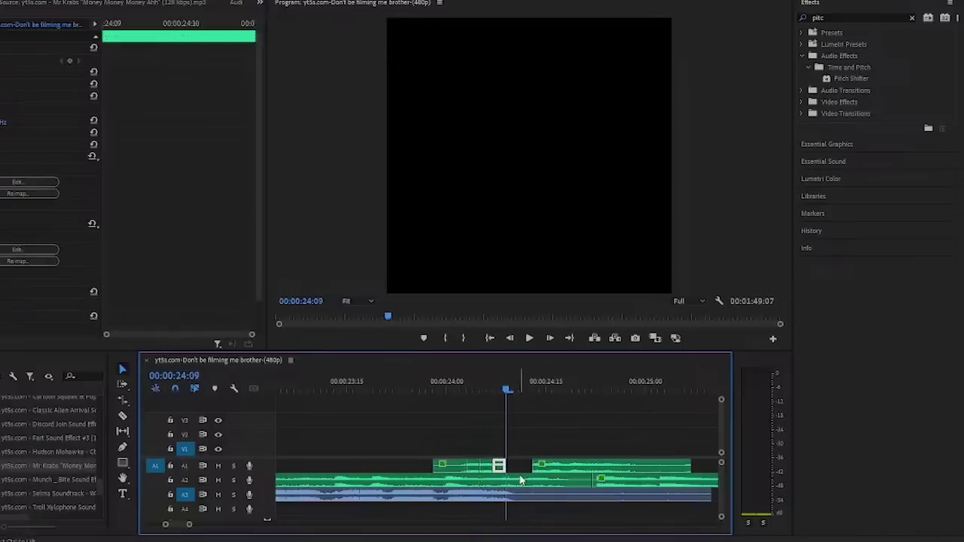
# - Preview the chopped Mr Krabs slices on A1 from about 00:00:23:27
pyautogui.click(426, 385)
pyautogui.press('space')
pyautogui.press('-')
pyautogui.press('-')
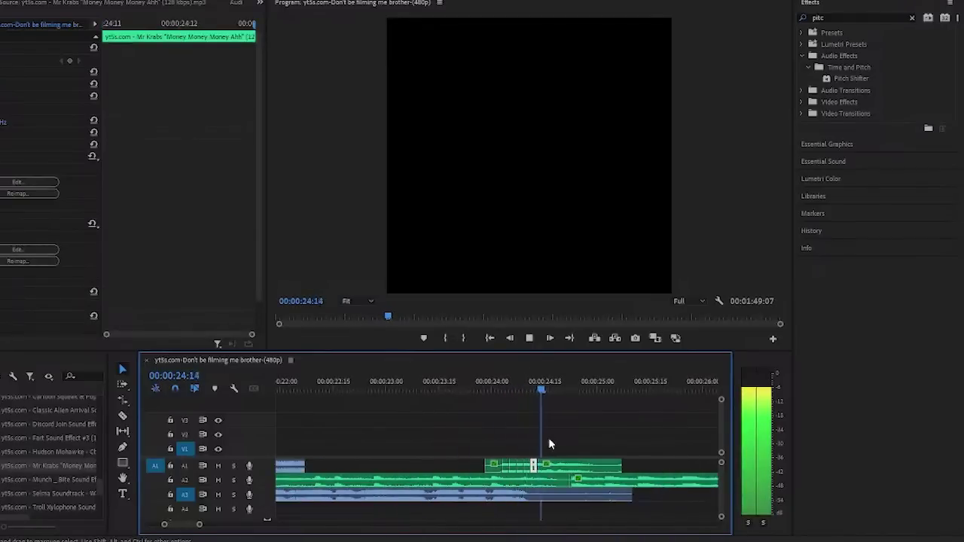
pyautogui.press('-')
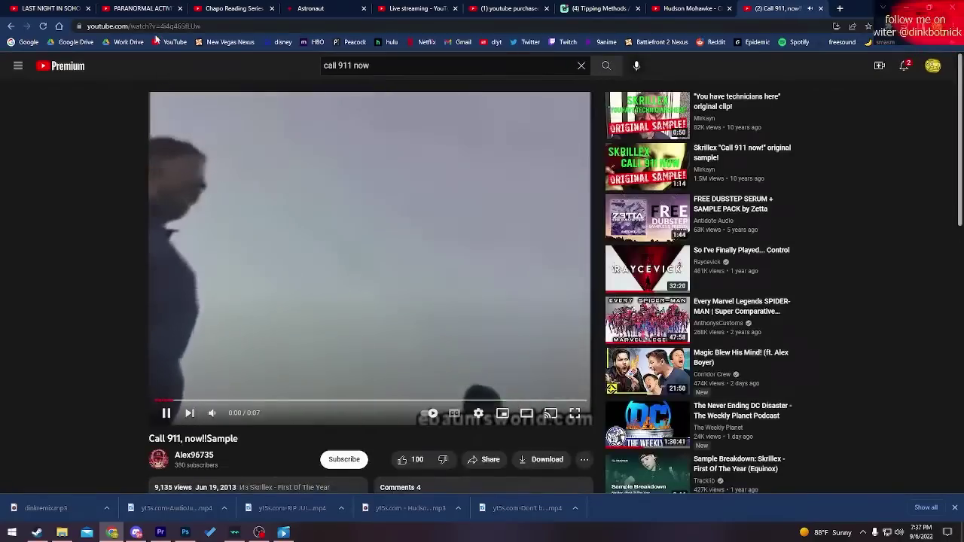
# - Copy the link of the "Call 911, now!!Sample" video, pause its playback and go back from its page
pyautogui.click(151, 25)
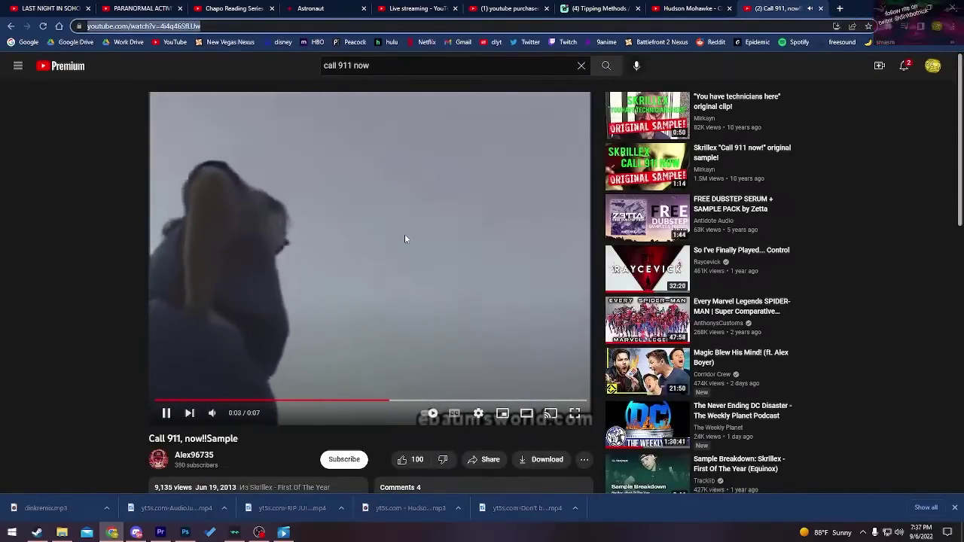
pyautogui.click(405, 239)
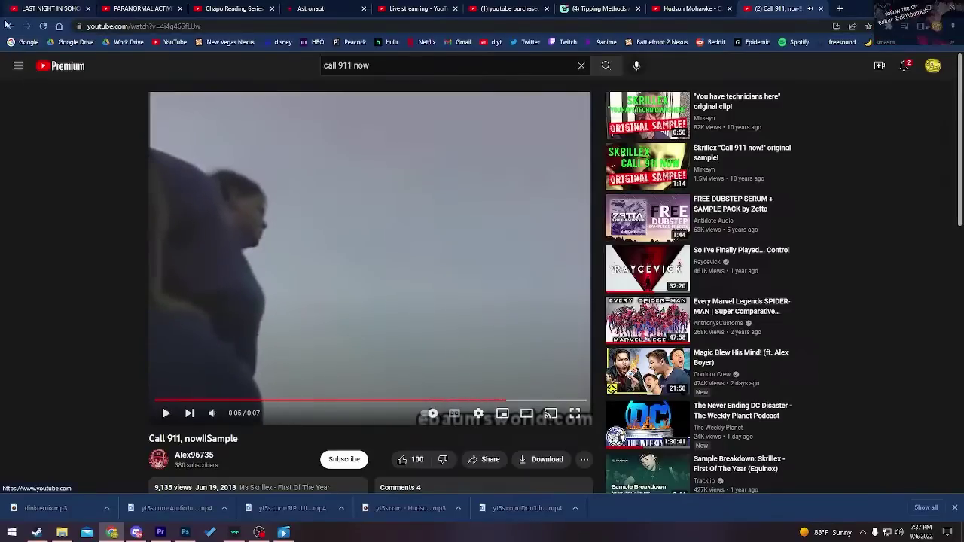
pyautogui.hotkey('alt', 'Left')
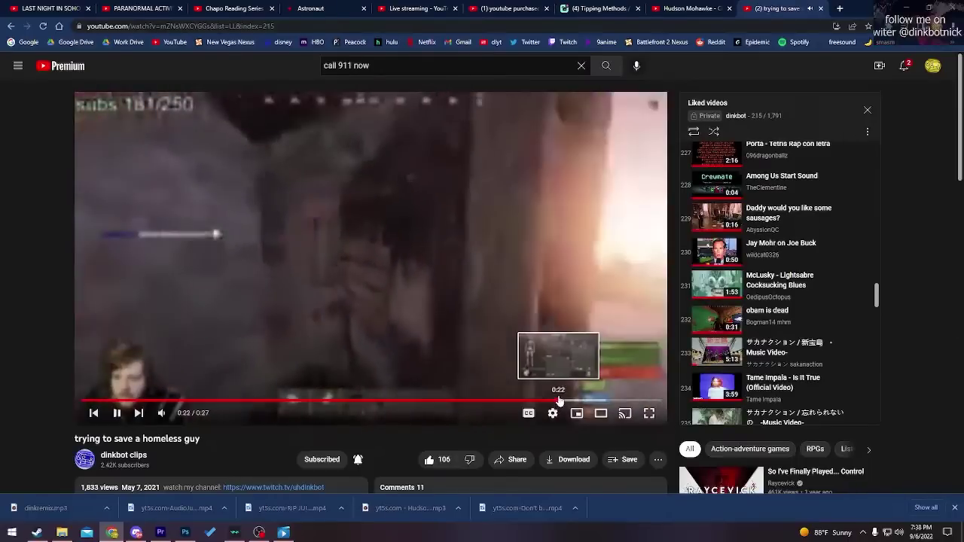
# - Play the "trying to save a homeless guy" video from 0:22 and copy its link without the playlist part
pyautogui.click(559, 400)
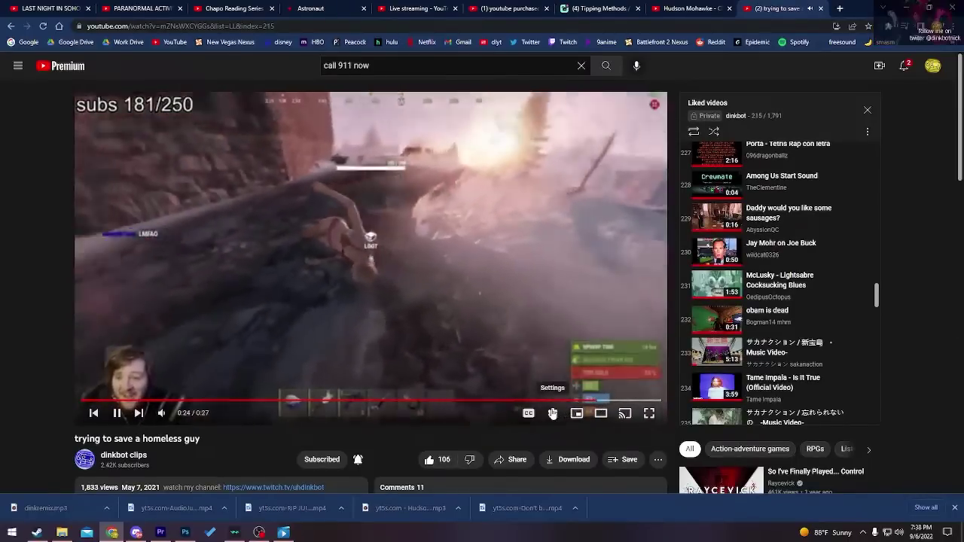
pyautogui.click(553, 413)
pyautogui.click(490, 282)
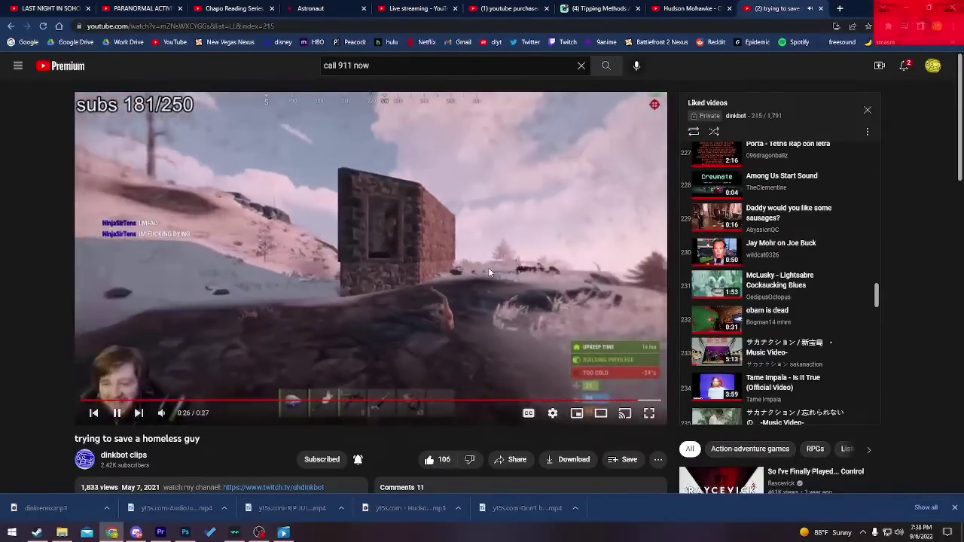
pyautogui.moveTo(210, 25); pyautogui.dragTo(88, 26)
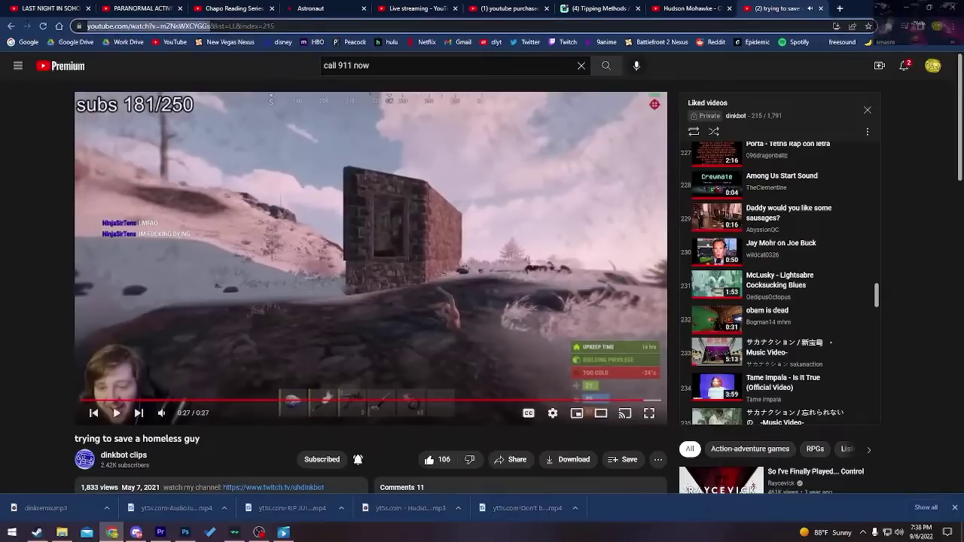
pyautogui.rightClick(134, 27)
pyautogui.click(180, 86)
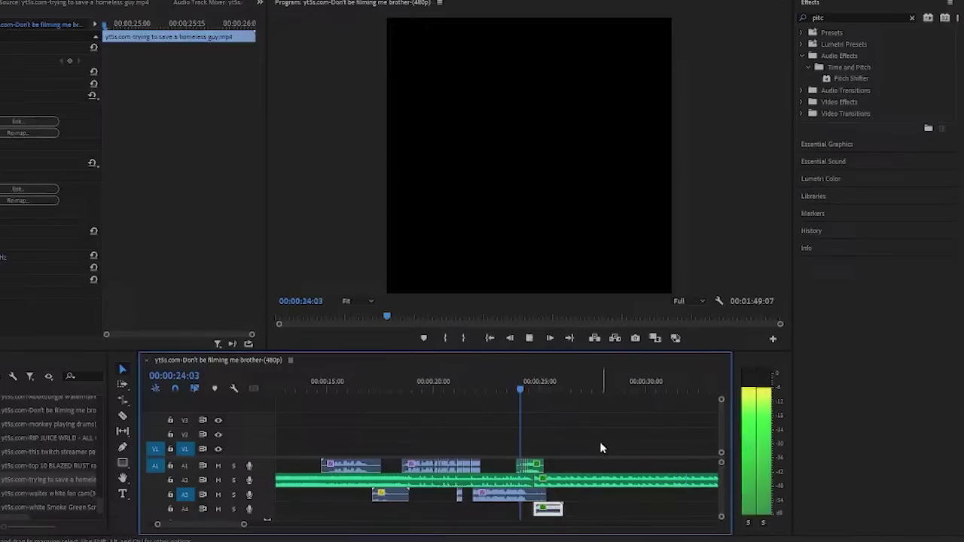
# - Preview the homeless guy clip on A4 with the music from about 00:00:24:03 to 00:00:26:18
pyautogui.scroll(-2, 574, 432)
pyautogui.scroll(-2, 575, 432)
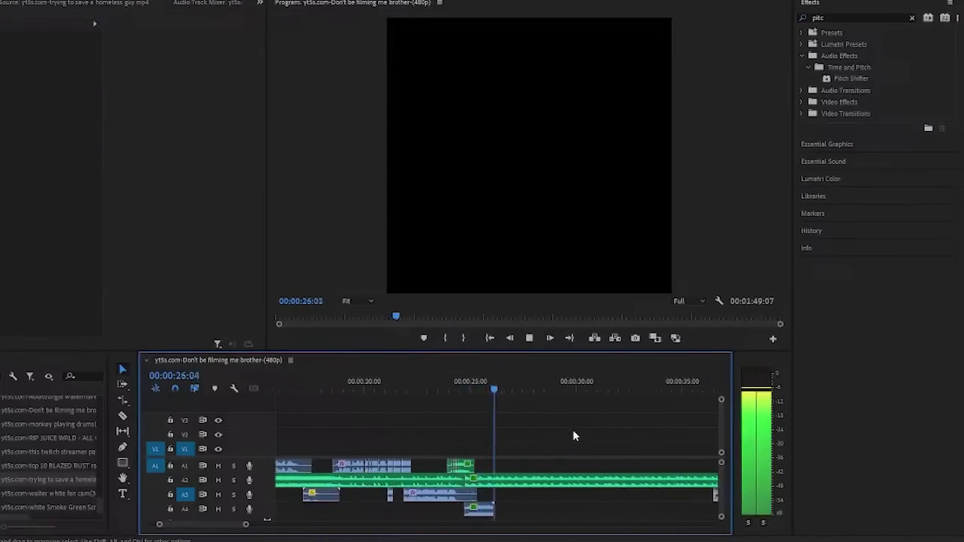
pyautogui.press('space')
pyautogui.scroll(3, 571, 437)
pyautogui.scroll(3, 523, 507)
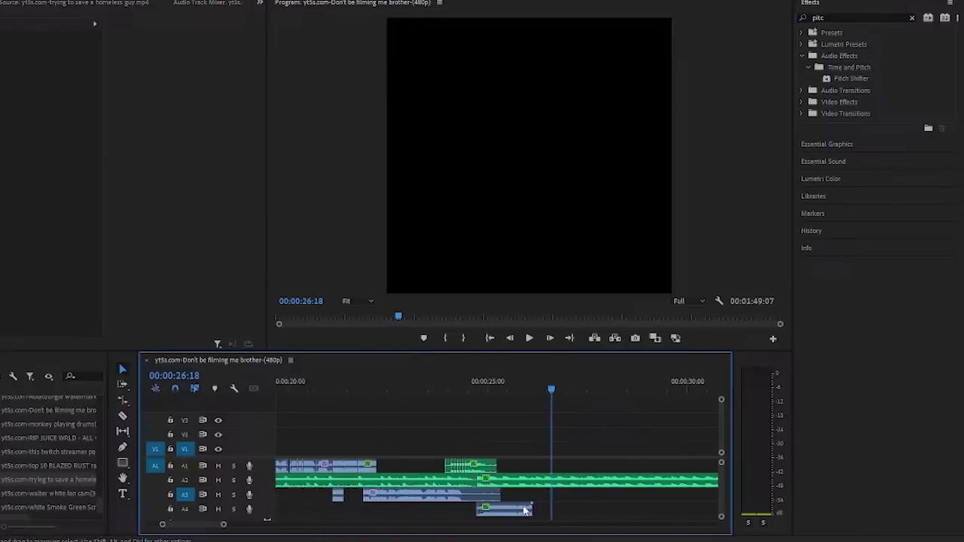
pyautogui.scroll(-1, 534, 502)
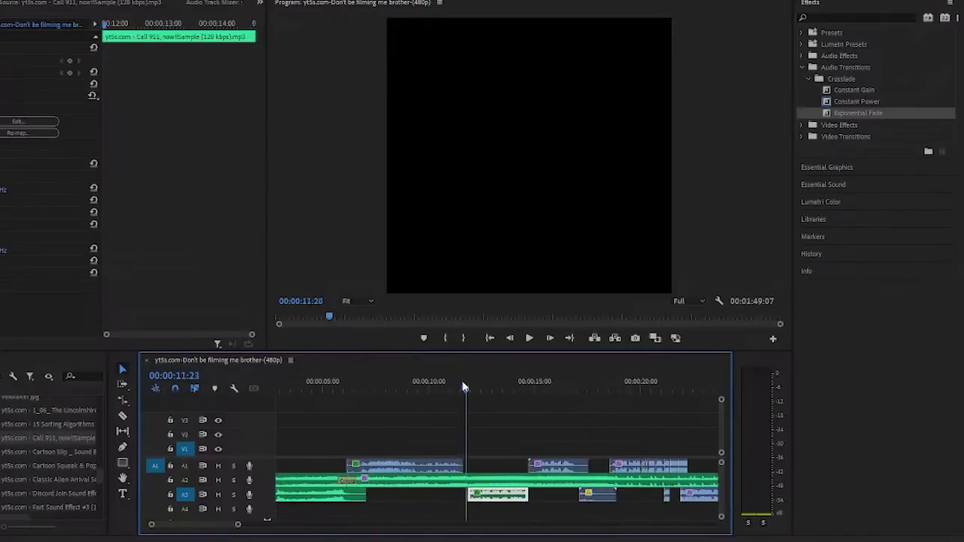
# - Preview the Call 911 clip on A3 from about 00:00:11:23 and extend its end to about 00:00:15:00
pyautogui.click(512, 420)
pyautogui.press('space')
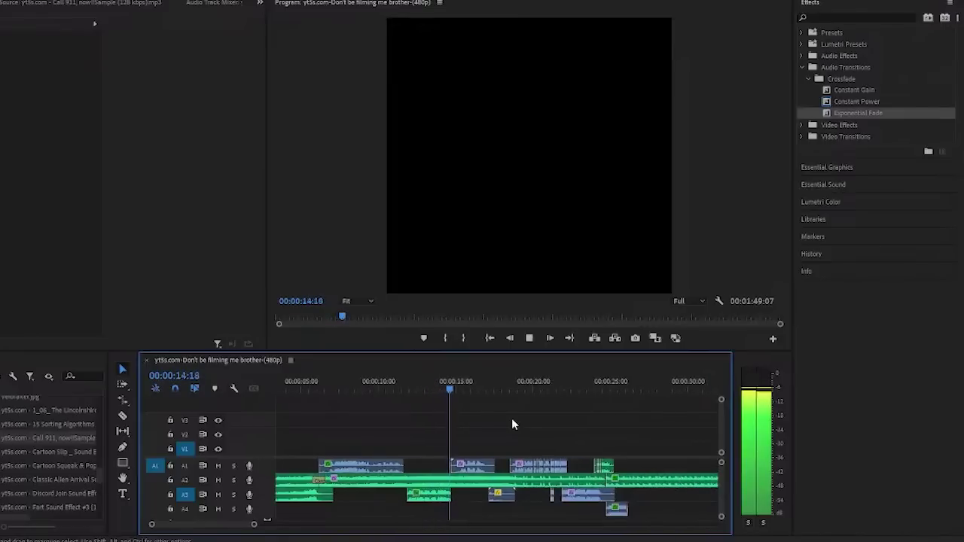
pyautogui.press('=')
pyautogui.moveTo(435, 495)
pyautogui.mouseDown()
pyautogui.moveTo(461, 496)
pyautogui.moveTo(446, 496)
pyautogui.mouseUp()
pyautogui.click(348, 390)
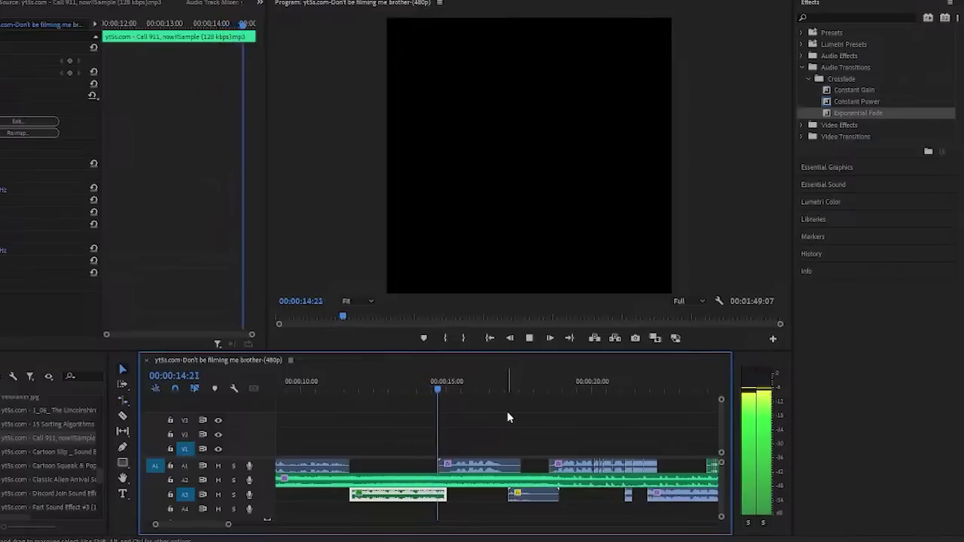
pyautogui.press('-')
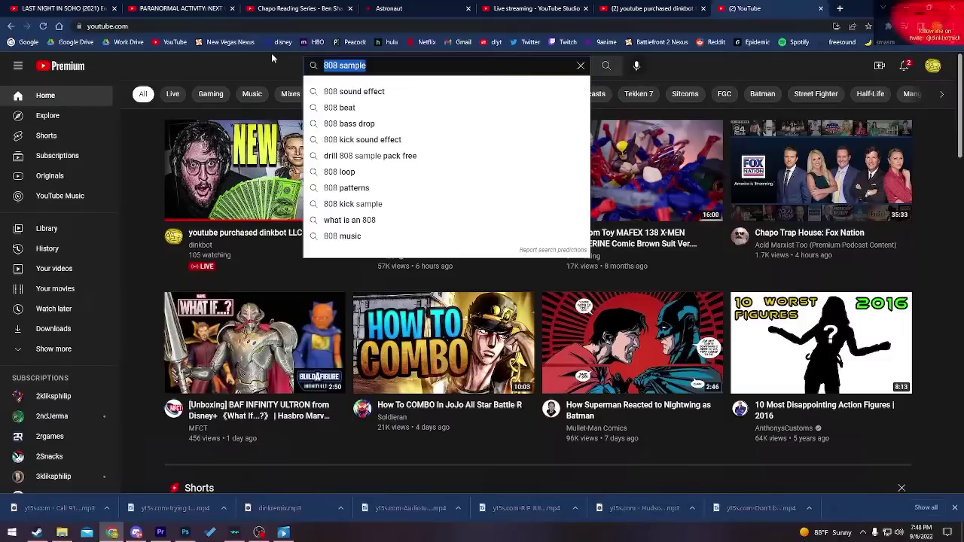
# - Search YouTube for "lil baby vocals"
pyautogui.write('l')
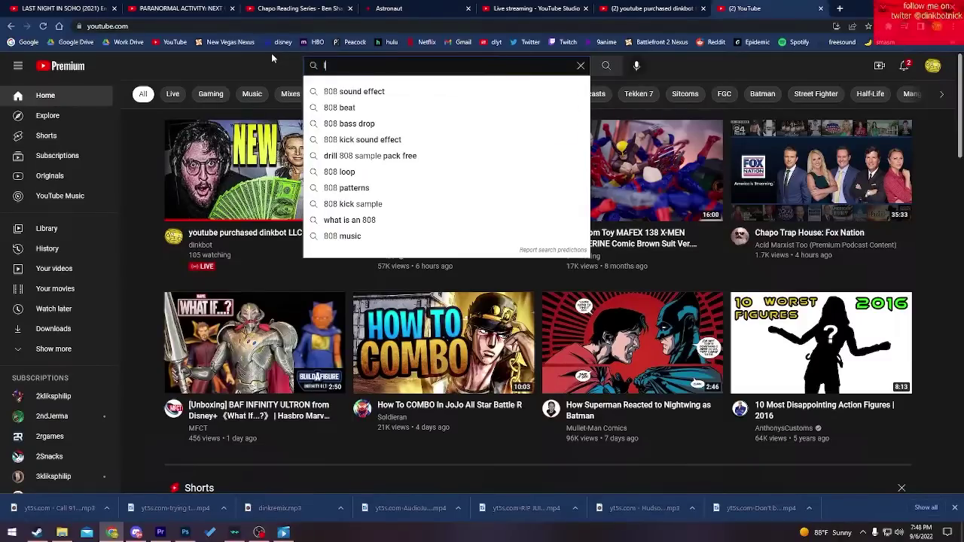
pyautogui.write('il baby vocals')
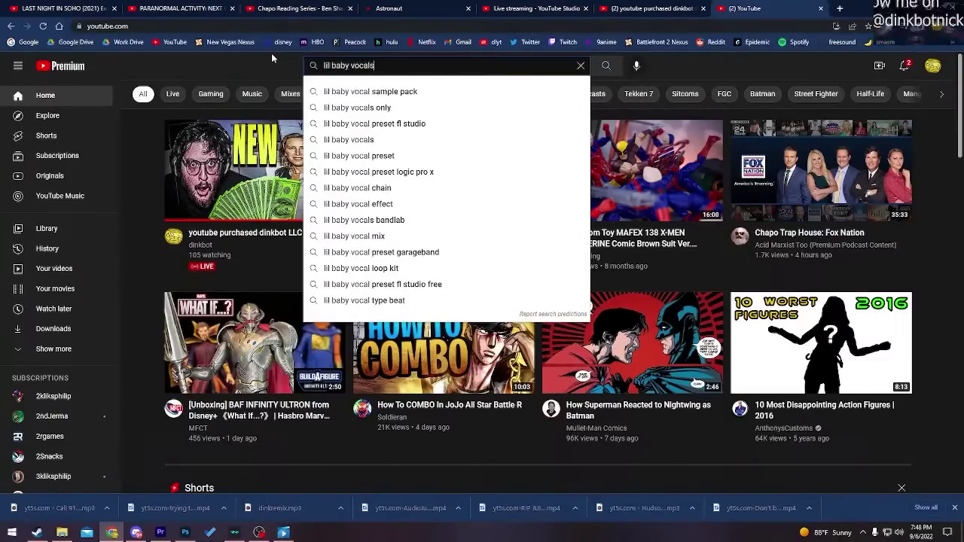
pyautogui.press('Return')
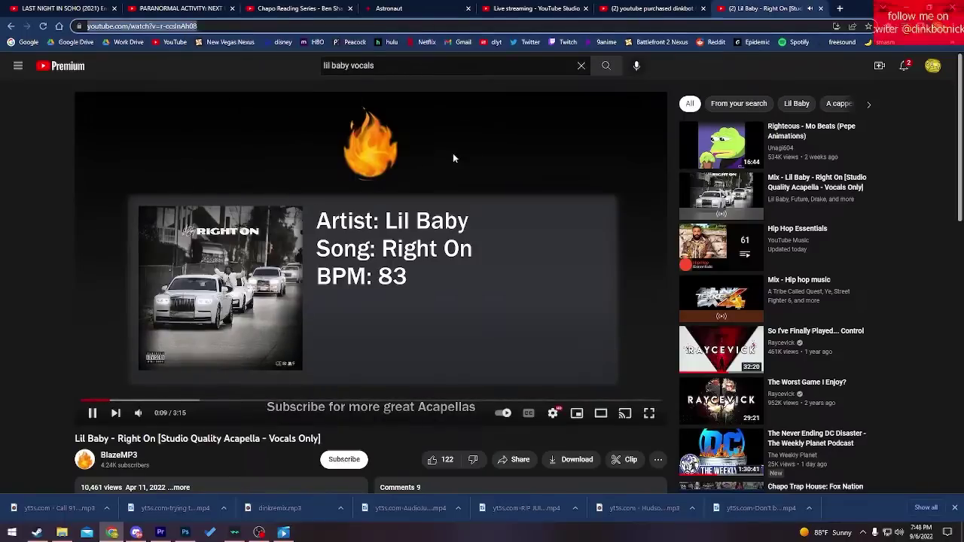
# - Open the bookmarked dlyt video downloader in a new tab for the Lil Baby "Right On" acapella
pyautogui.click(544, 107)
pyautogui.middleClick(491, 42)
pyautogui.click(792, 8)
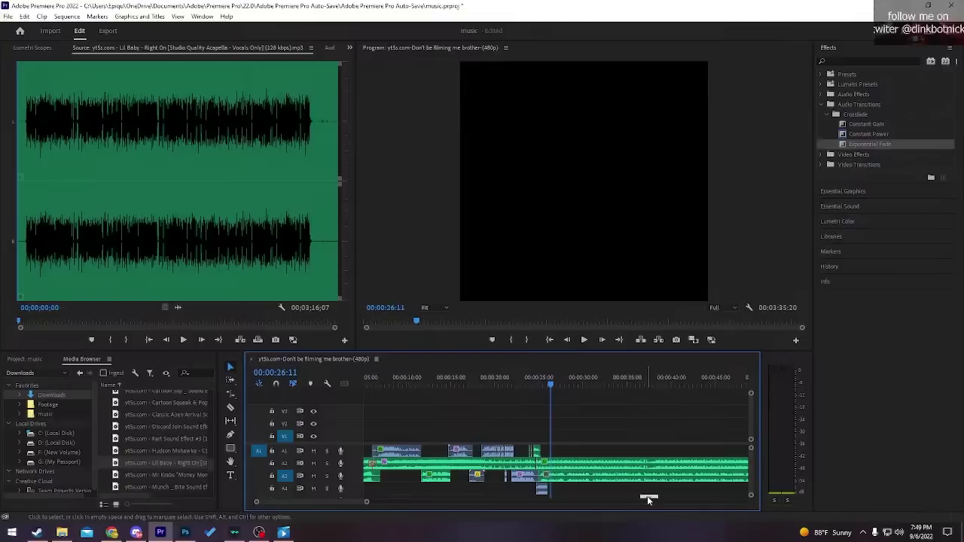
# - Preview the Lil Baby vocals on A3 with the music up to about 00:00:27:02 in Premiere Pro
pyautogui.click(508, 379)
pyautogui.press('space')
pyautogui.press('-')
pyautogui.press('-')
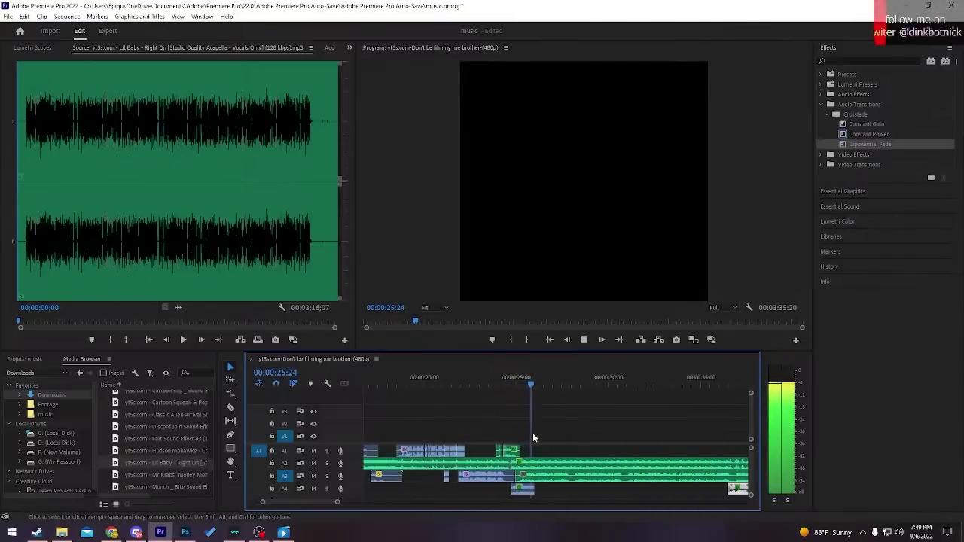
pyautogui.press('space')
# - Speed up the Lil Baby vocal clip on A3 by rate-stretching its end earlier, and preview the music up to about 00:00:34:10
pyautogui.press('-')
pyautogui.press('-')
pyautogui.press('-')
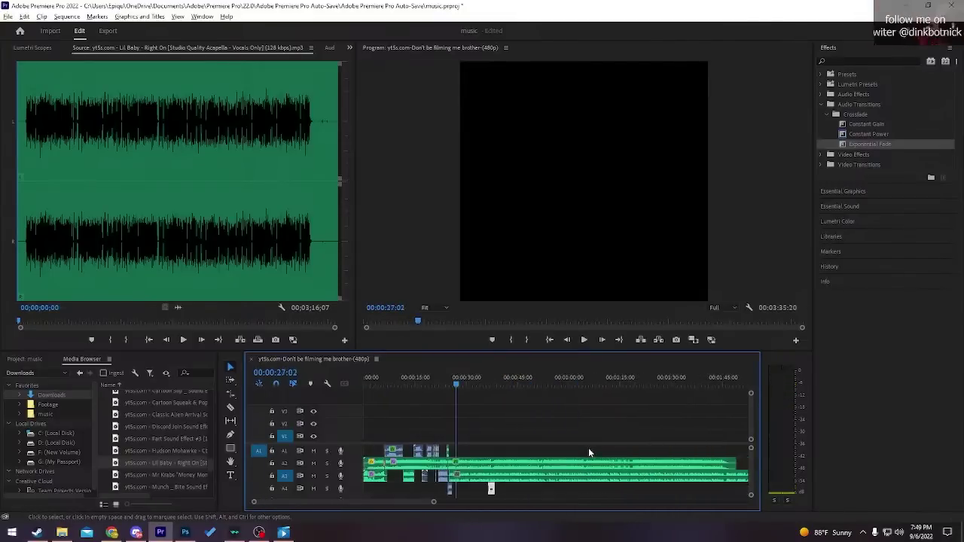
pyautogui.press('-')
pyautogui.press('r')
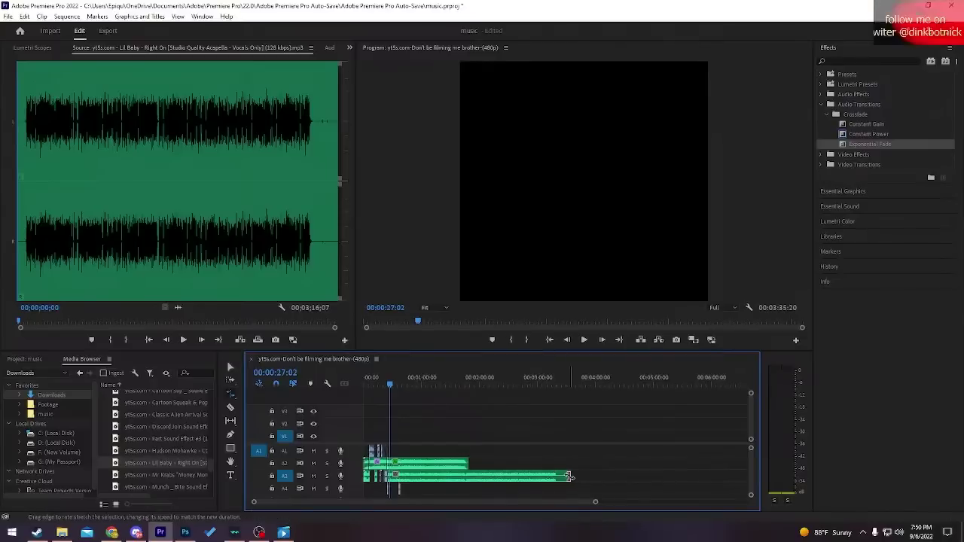
pyautogui.click(565, 477)
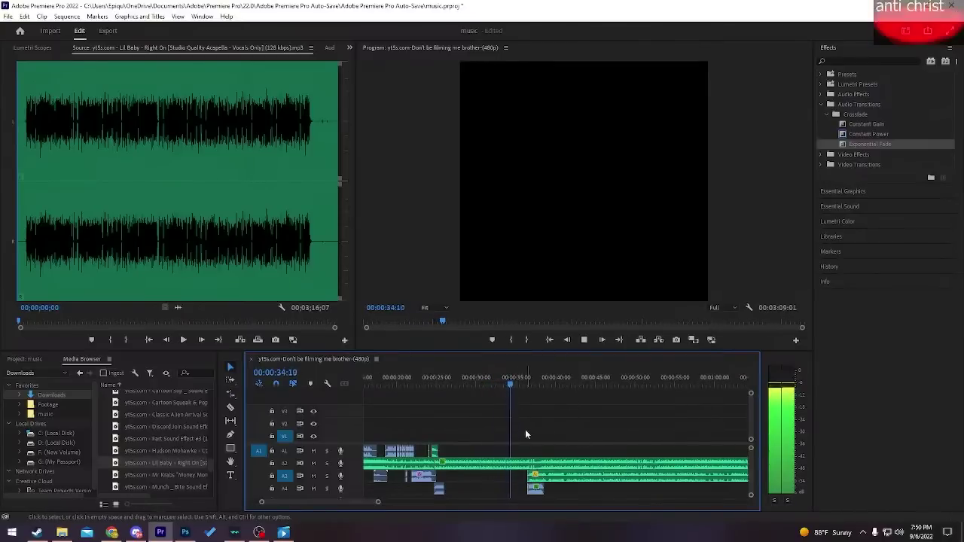
pyautogui.press('=')
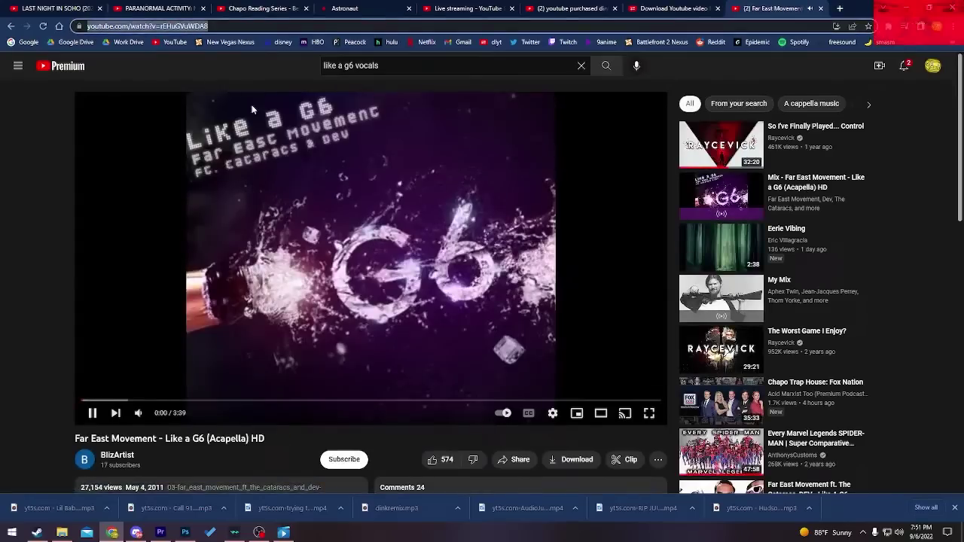
# - Submit the copied "Far East Movement - Like a G6 (Acapella) HD" video link to the YT5s downloader
pyautogui.click(654, 8)
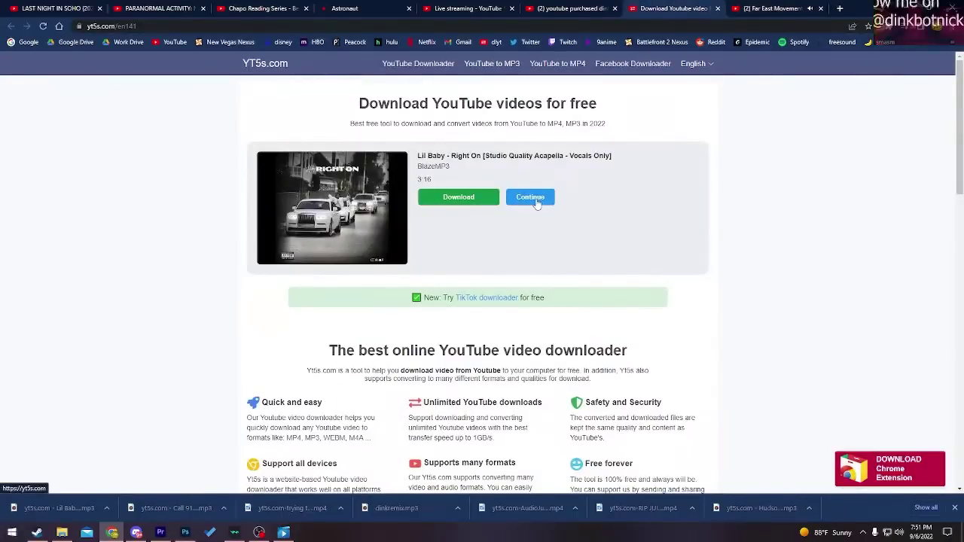
pyautogui.click(493, 164)
pyautogui.hotkey('ctrl', 'v')
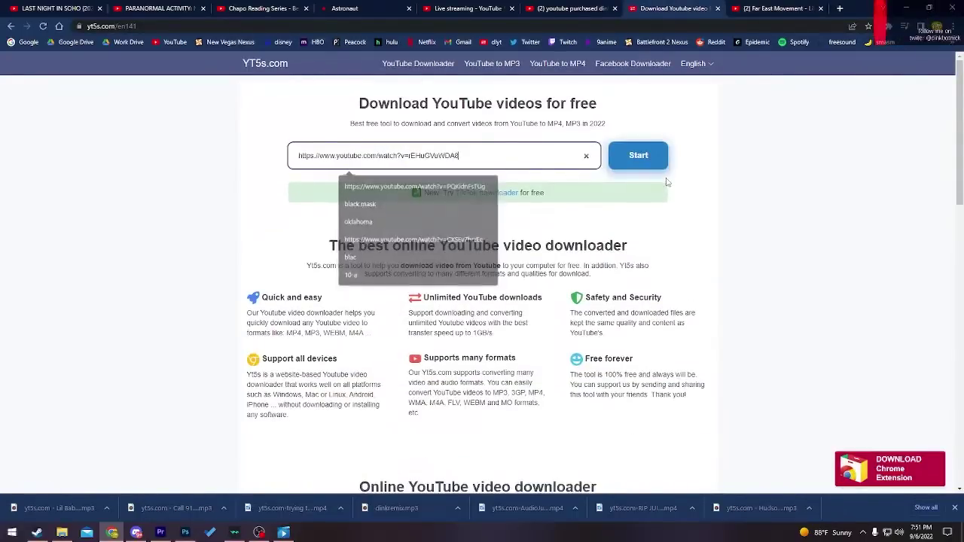
pyautogui.click(653, 157)
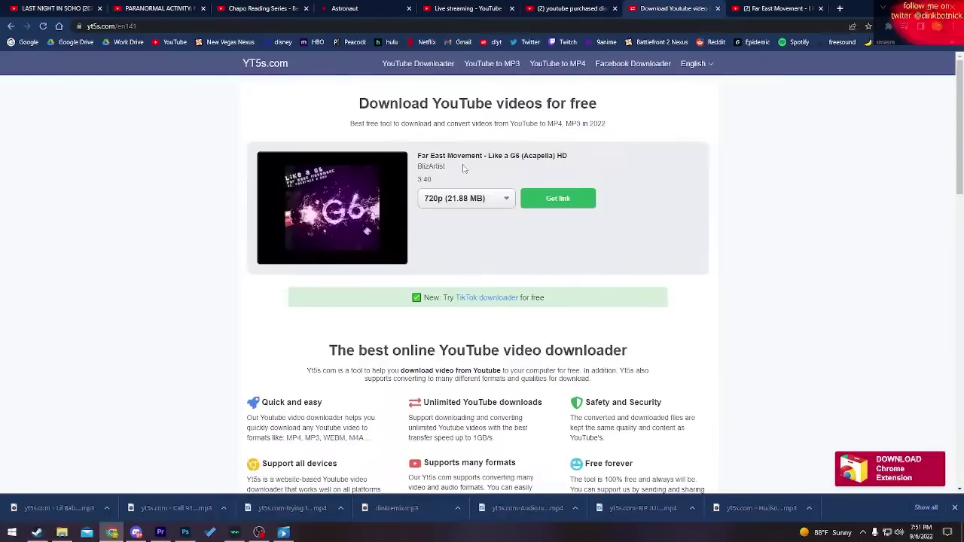
# - Download the Like a G6 acapella as a 128kbps MP3
pyautogui.click(465, 199)
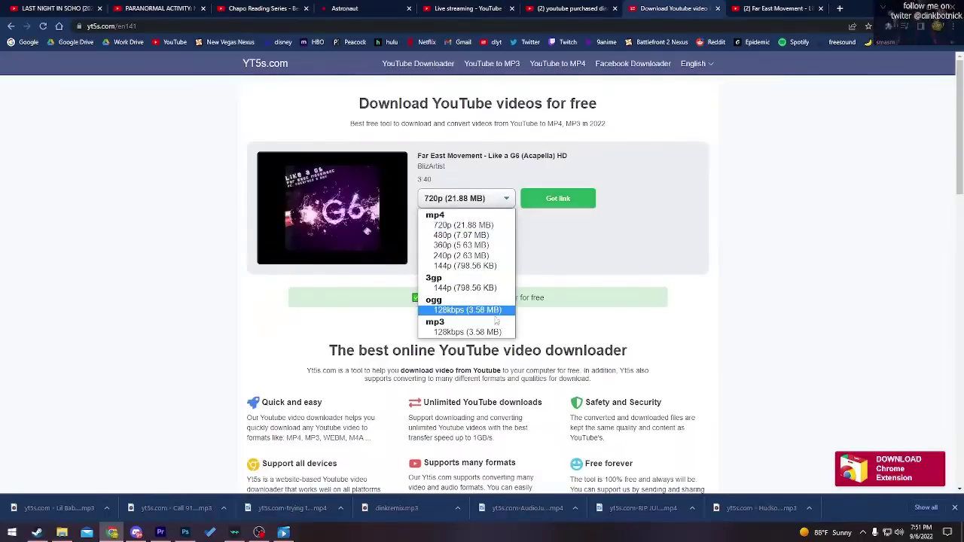
pyautogui.click(463, 334)
pyautogui.click(553, 202)
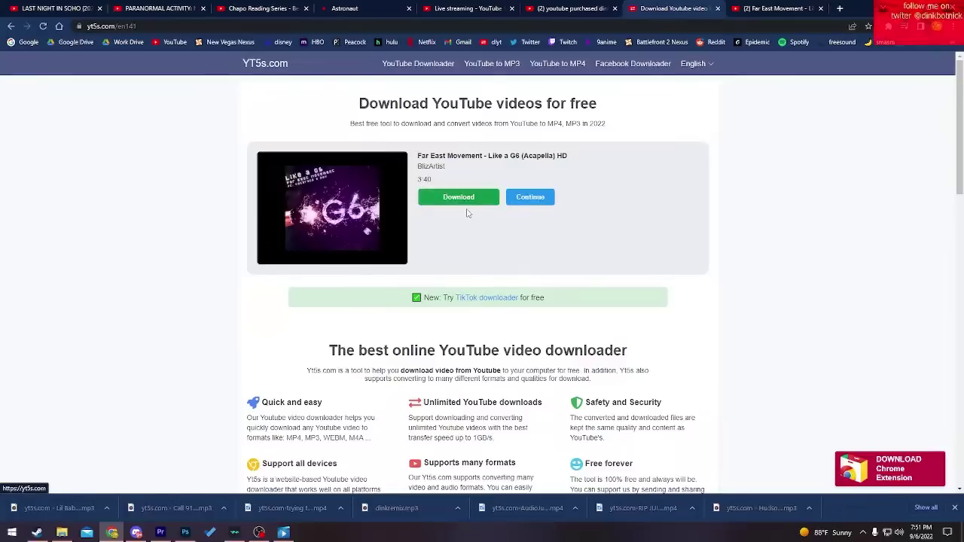
pyautogui.click(468, 203)
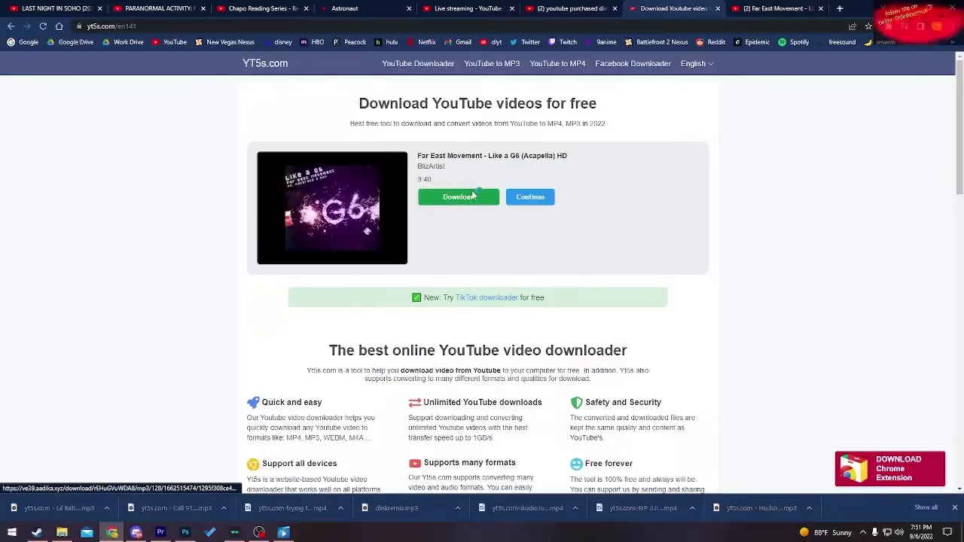
pyautogui.click(317, 287)
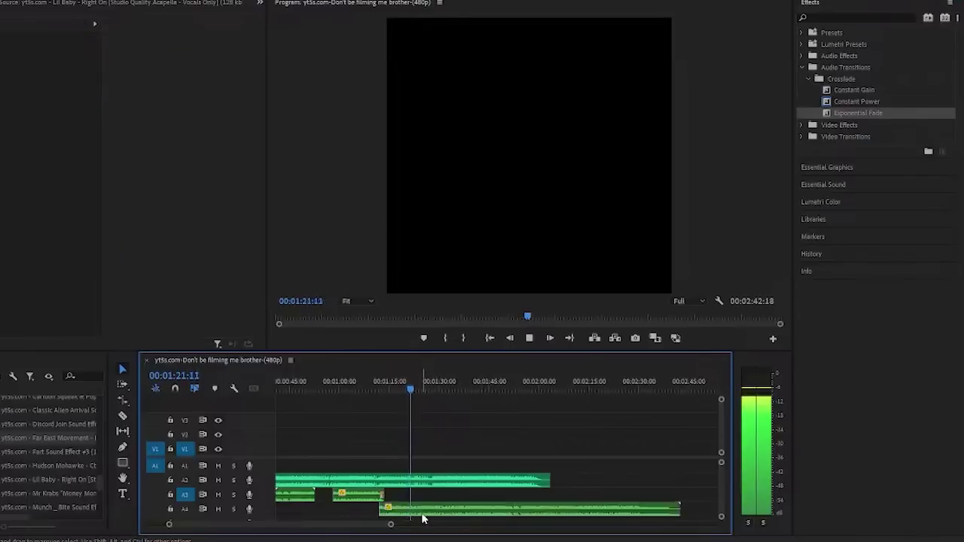
# - Apply the Studio Reverb effect to the nested sequence clip on A4 during playback
pyautogui.click(422, 519)
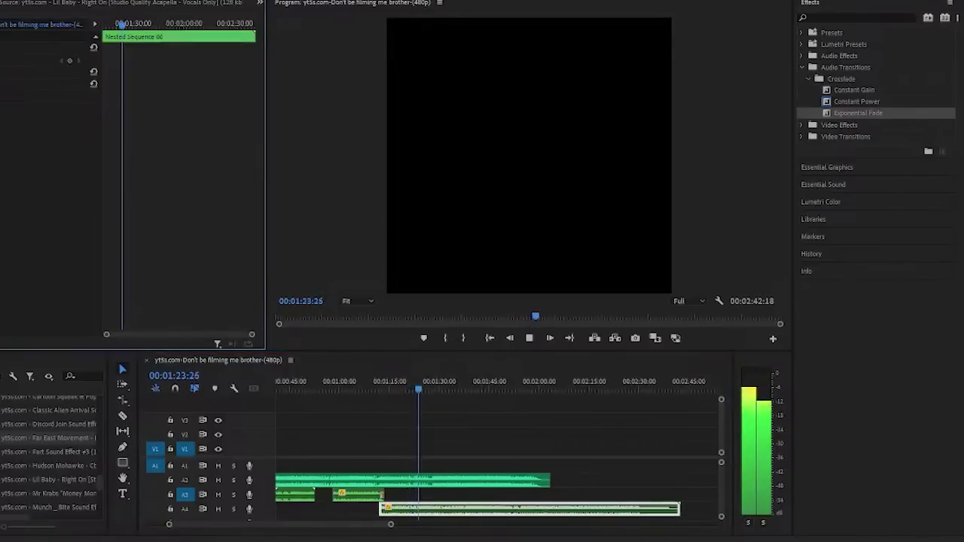
pyautogui.click(844, 17)
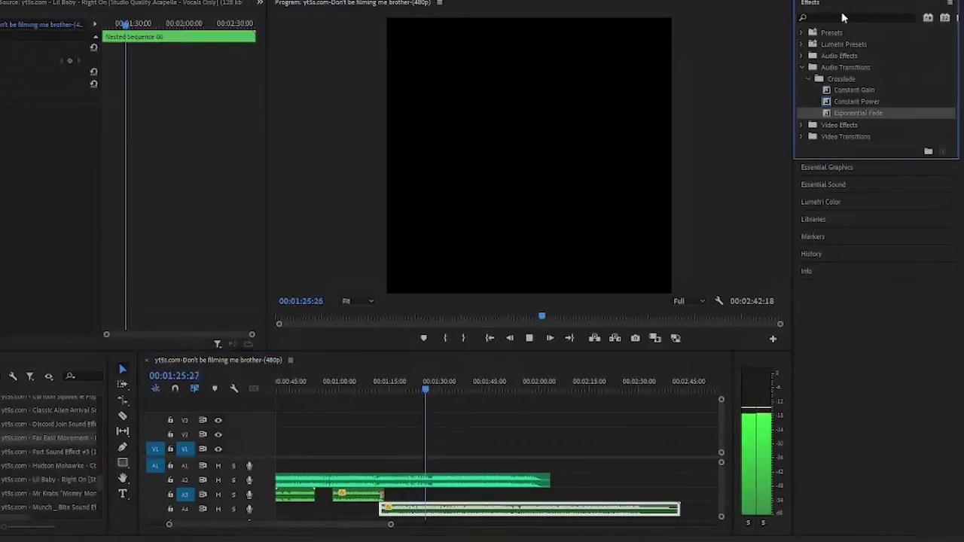
pyautogui.write('rever')
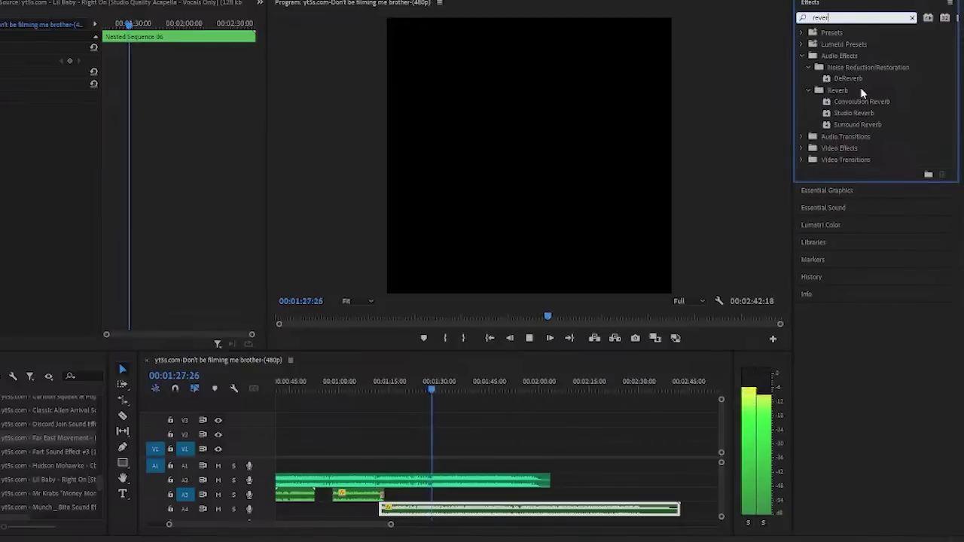
pyautogui.moveTo(854, 114); pyautogui.dragTo(497, 505)
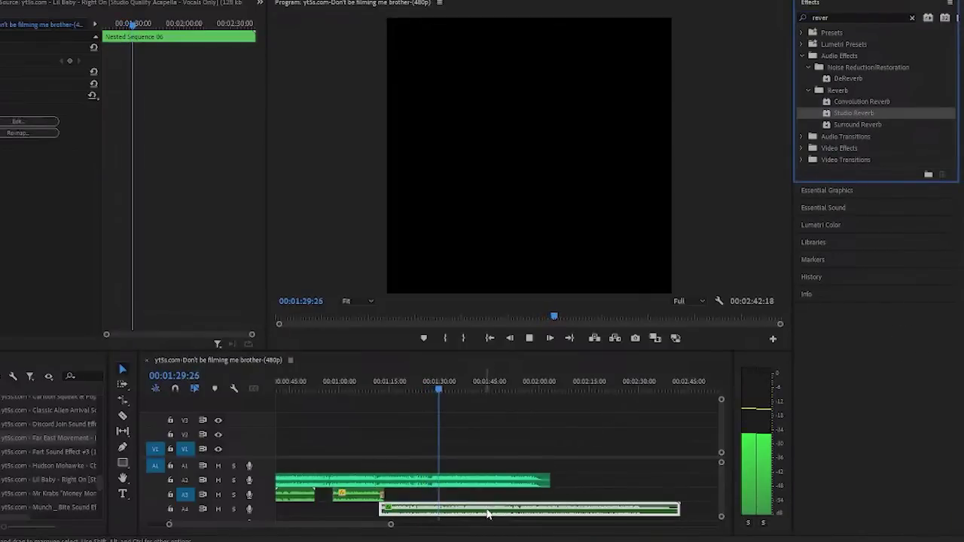
# - Set the nested clip's Studio Reverb preset to Vocal Reverb (large)
pyautogui.click(30, 121)
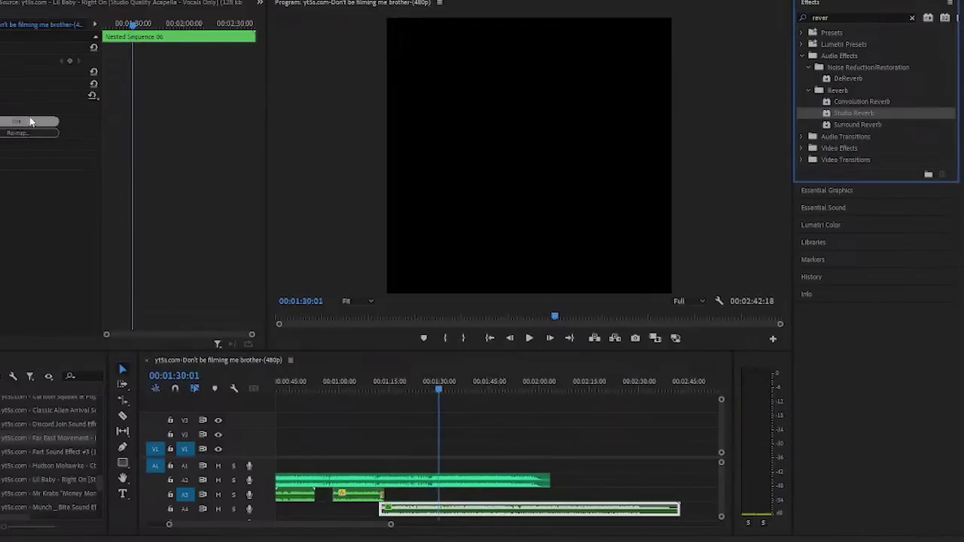
pyautogui.click(418, 145)
pyautogui.click(377, 296)
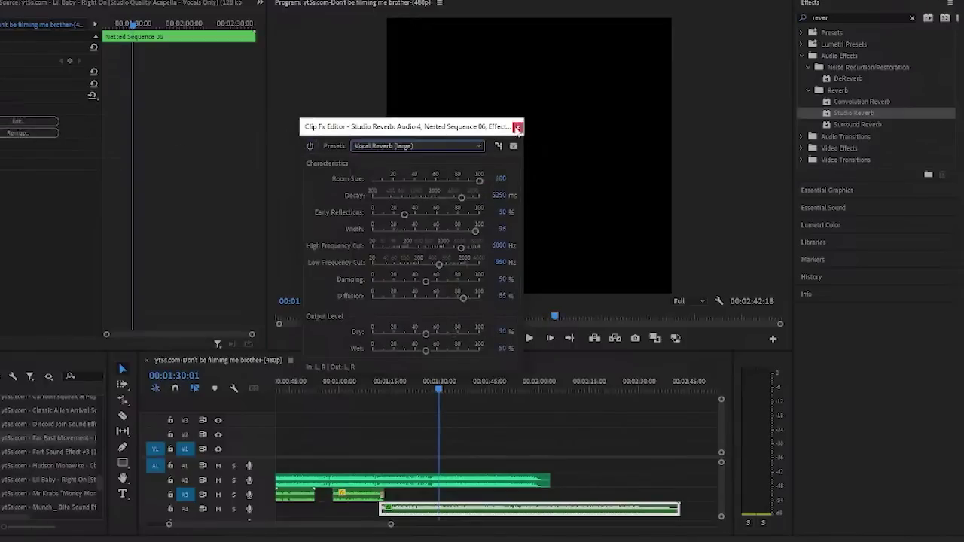
# - Close the Studio Reverb editor, play back the reverberated nested clip on A4, and return the playhead to 00:01:12:29
pyautogui.click(517, 128)
pyautogui.press('space')
pyautogui.click(493, 443)
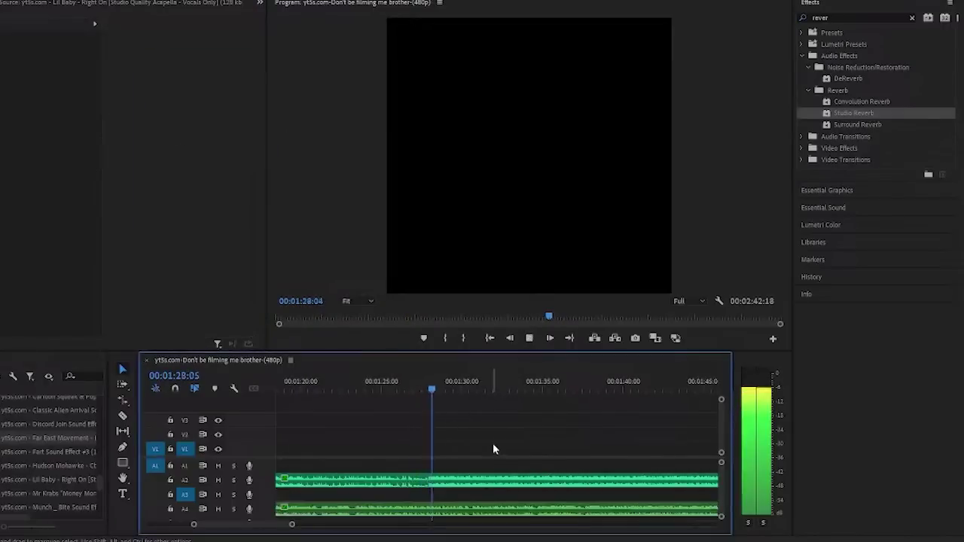
pyautogui.press('=')
pyautogui.scroll(-2, 492, 440)
pyautogui.scroll(1, 498, 446)
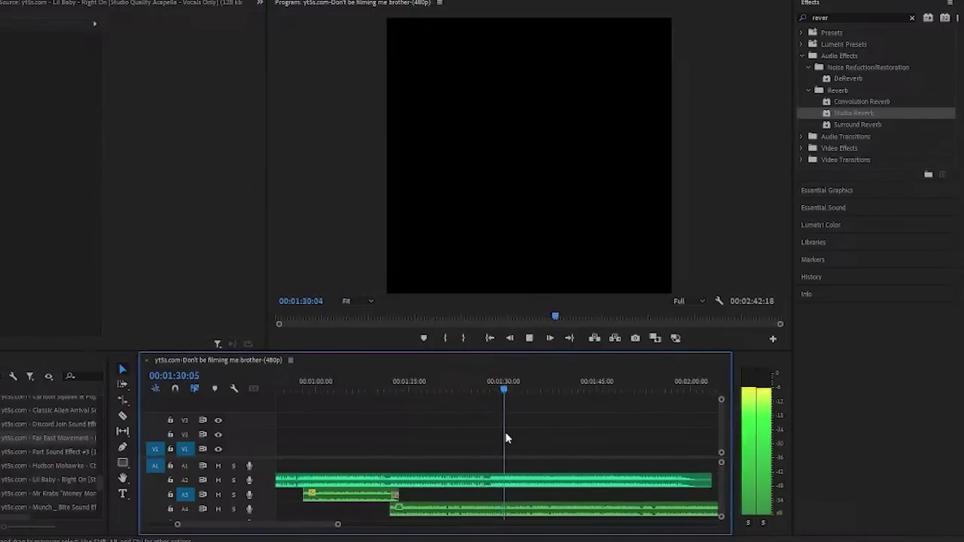
pyautogui.scroll(-1, 505, 437)
pyautogui.scroll(1, 508, 433)
pyautogui.press('-')
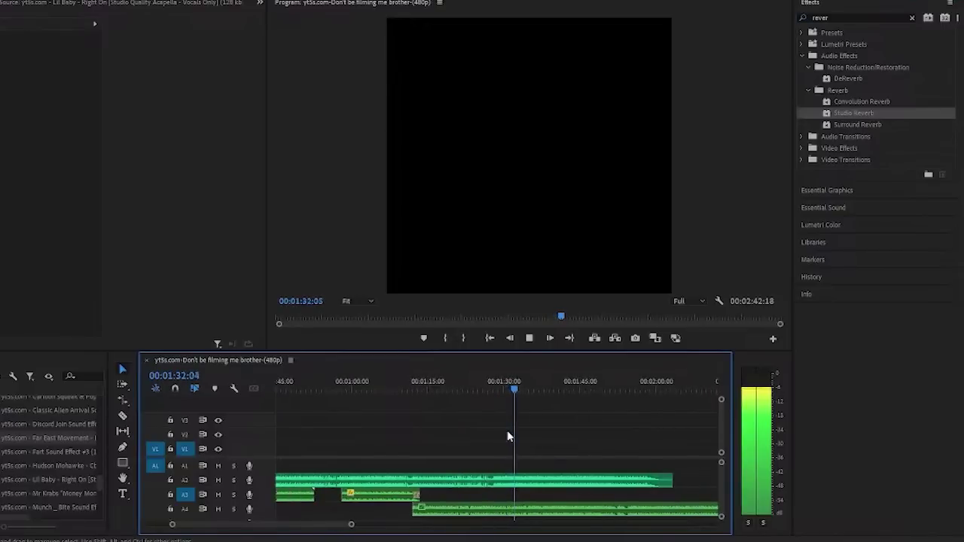
pyautogui.press('space')
pyautogui.click(427, 374)
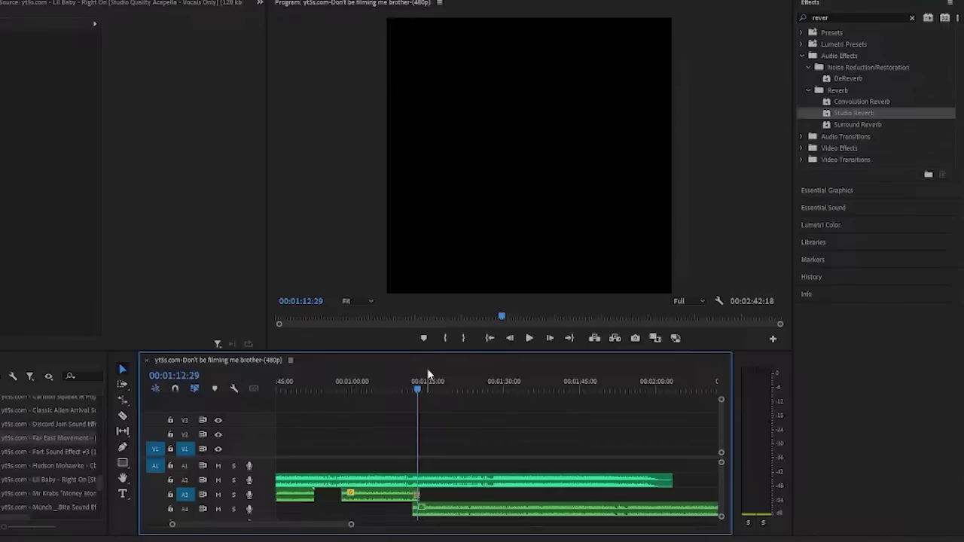
pyautogui.press('-')
pyautogui.press('-')
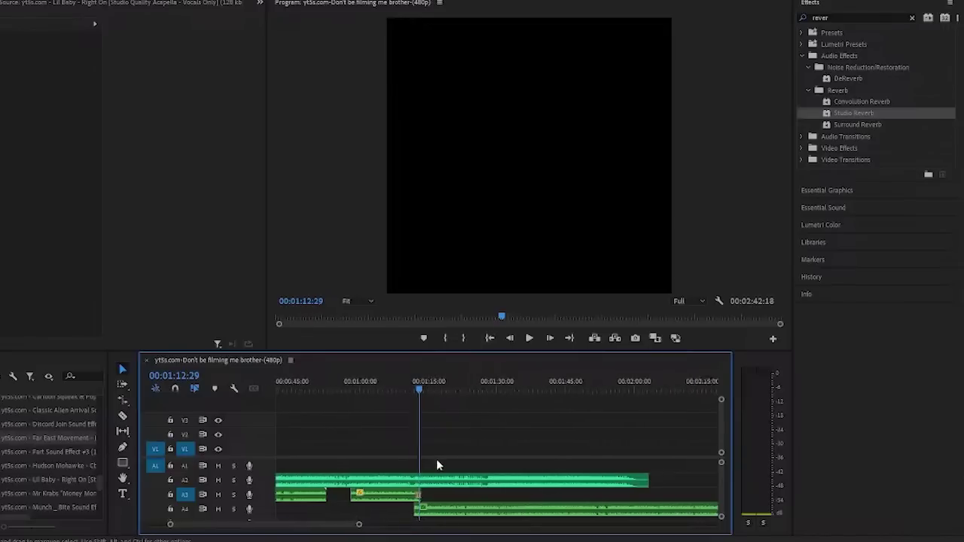
# - Open Goofy Cartoon Sounds (Extended Version).mp3 in the source monitor and mark a section of about 00;00;05;15 starting near 00;00;38;04
pyautogui.doubleClick(169, 421)
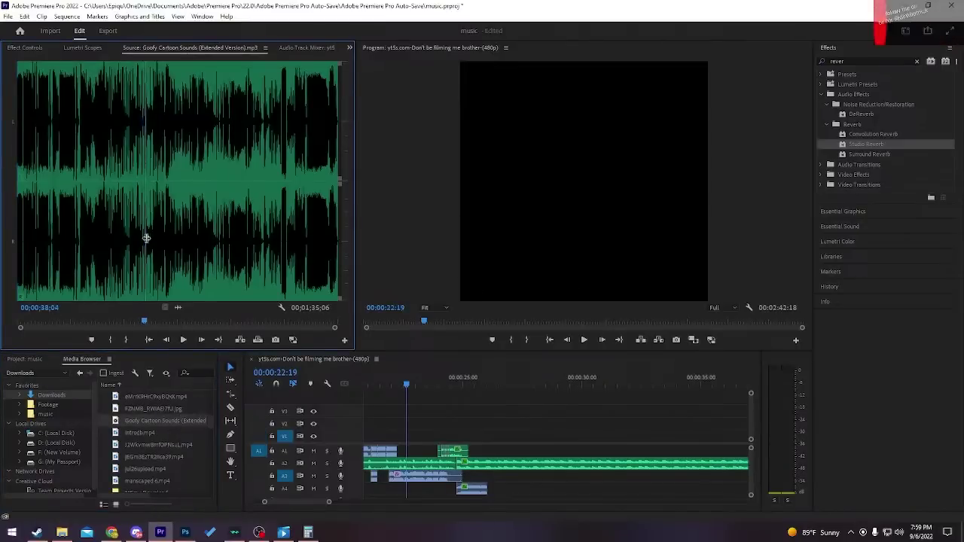
pyautogui.click(110, 339)
pyautogui.press('space')
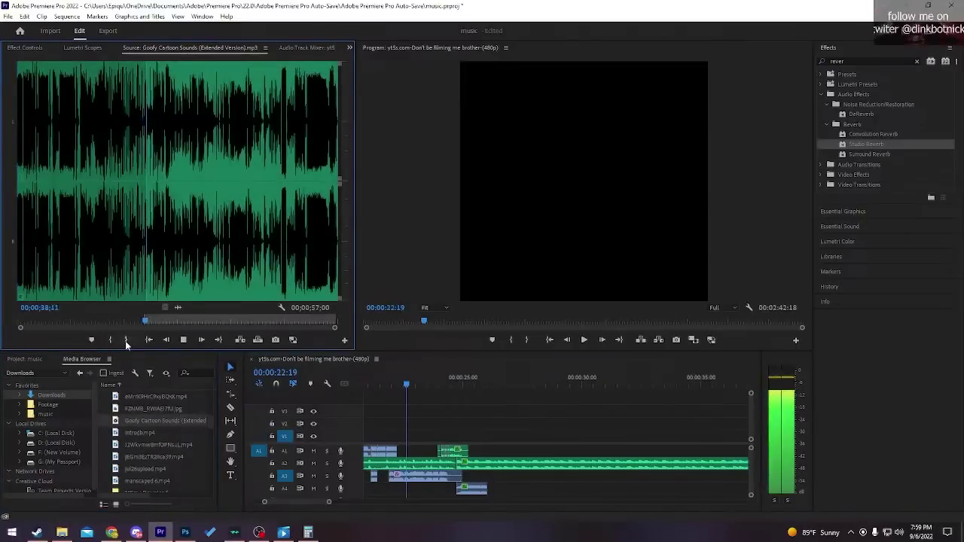
pyautogui.click(128, 341)
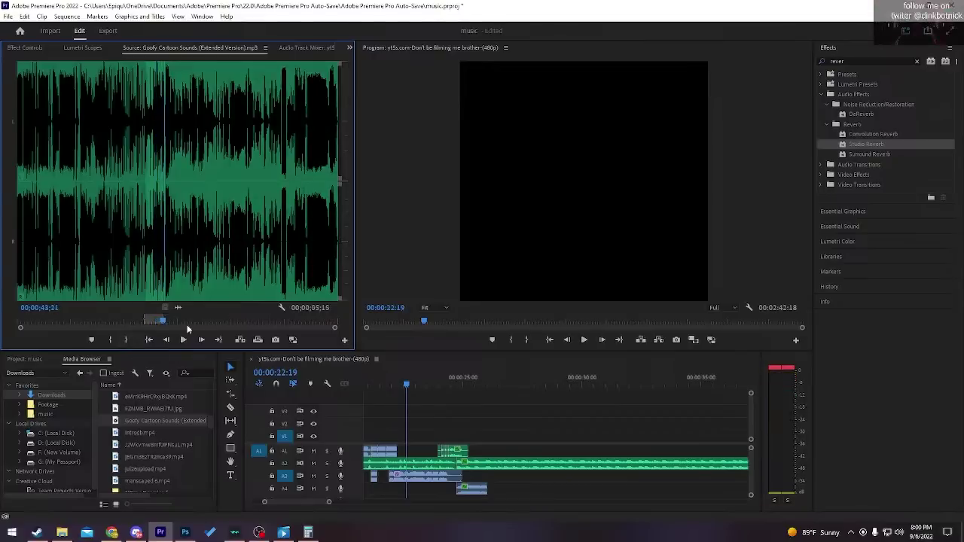
# - Place the marked cartoon sounds audio on A3 at about 00:00:25:00 and extend its end to about 00:00:40:00
pyautogui.moveTo(179, 308); pyautogui.dragTo(495, 478)
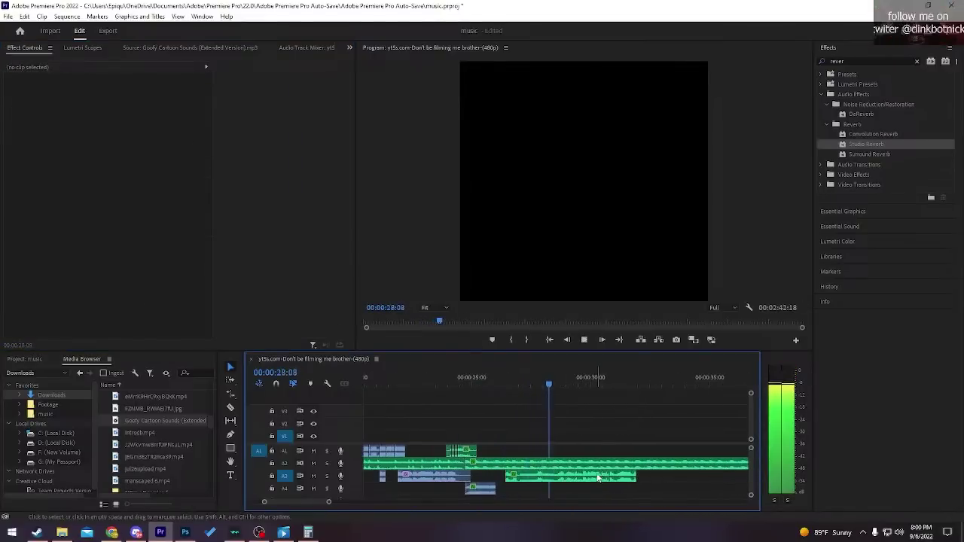
pyautogui.scroll(-2, 473, 480)
pyautogui.moveTo(502, 478); pyautogui.dragTo(475, 476)
pyautogui.moveTo(587, 477); pyautogui.dragTo(725, 476)
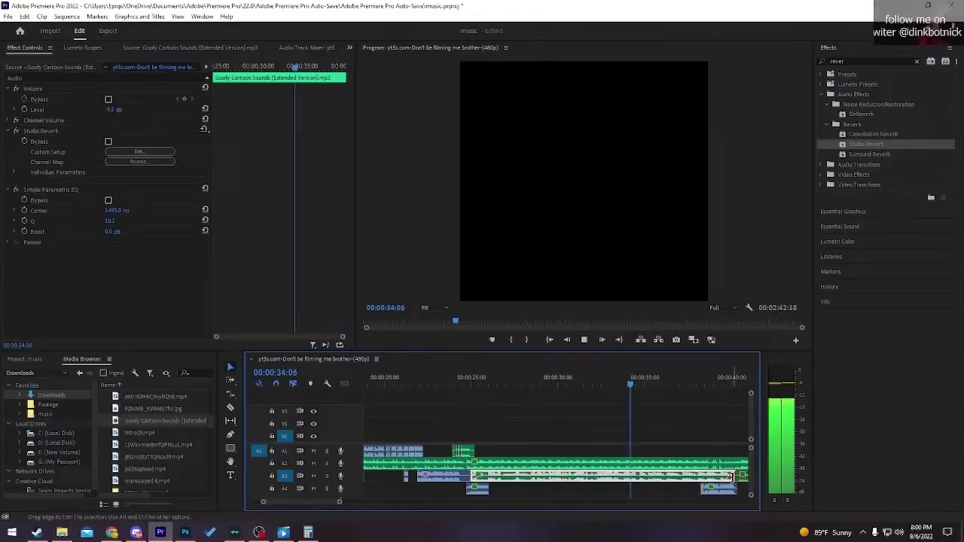
pyautogui.click(604, 447)
pyautogui.scroll(-1, 605, 446)
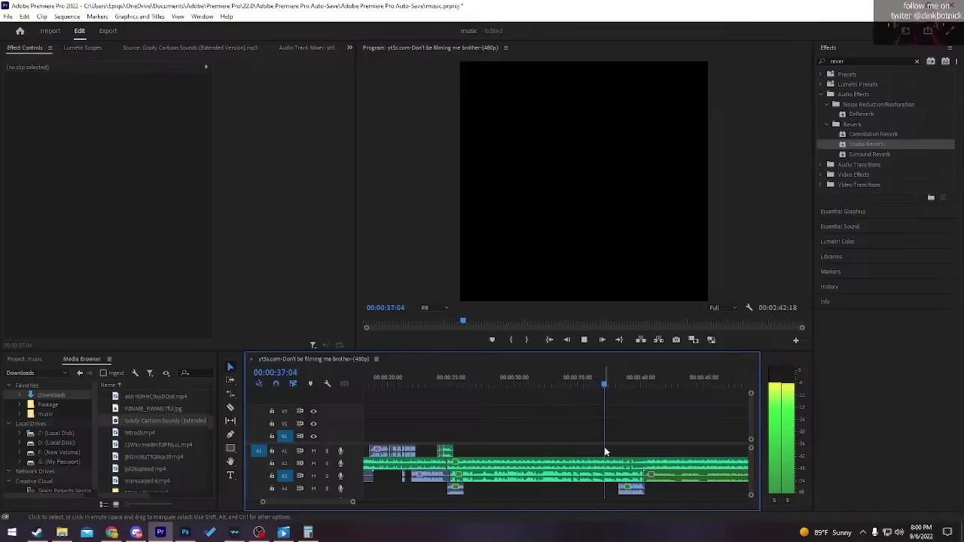
pyautogui.scroll(-1, 630, 437)
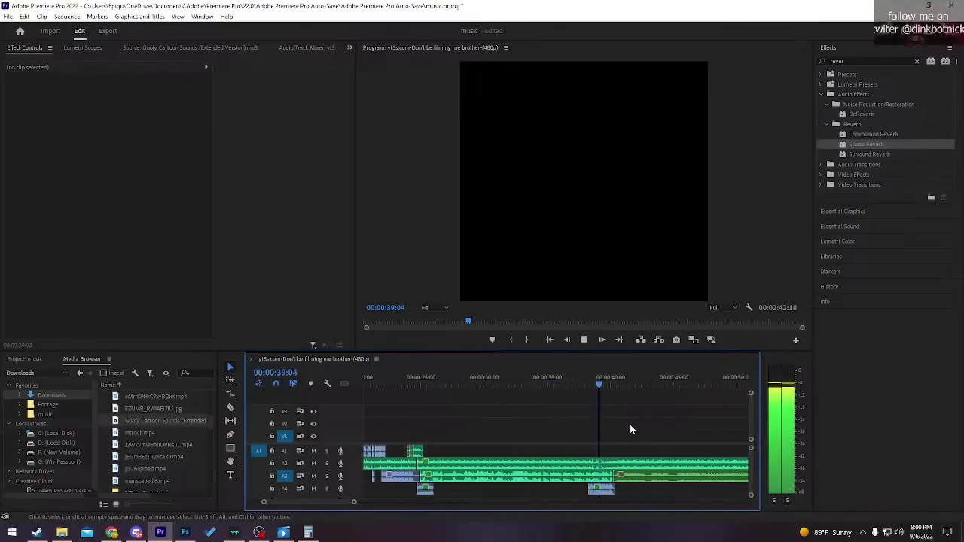
pyautogui.scroll(-5, 632, 424)
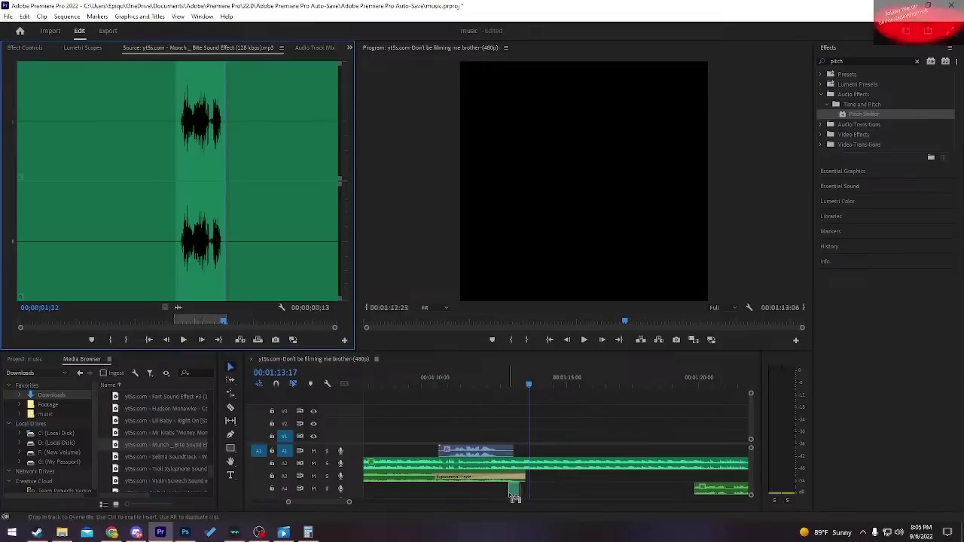
# - Place the marked Munch Bite Sound Effect section on A4 under the end of the A1 clip and play it back
pyautogui.moveTo(513, 491); pyautogui.dragTo(491, 488)
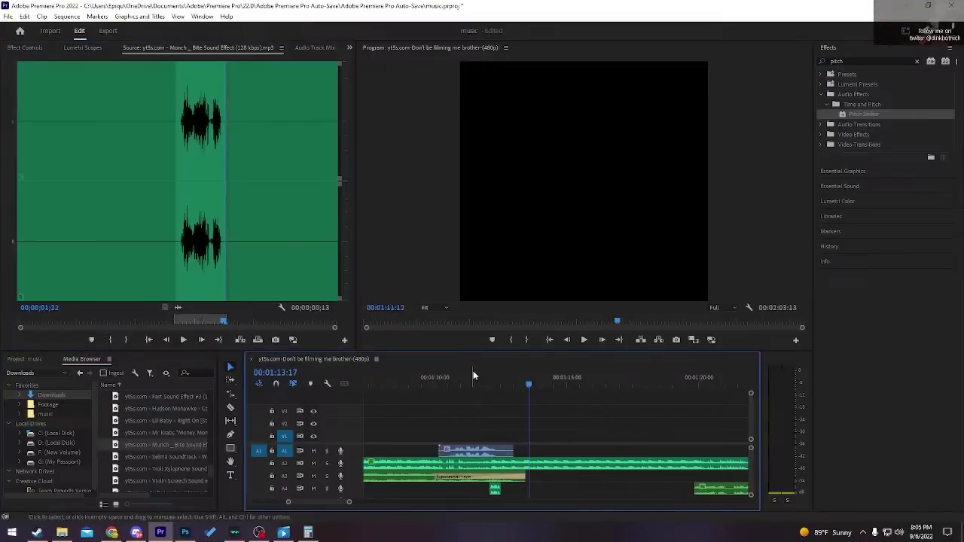
pyautogui.click(472, 374)
pyautogui.press('space')
pyautogui.scroll(3, 515, 418)
pyautogui.scroll(-2, 514, 435)
pyautogui.scroll(-1, 554, 434)
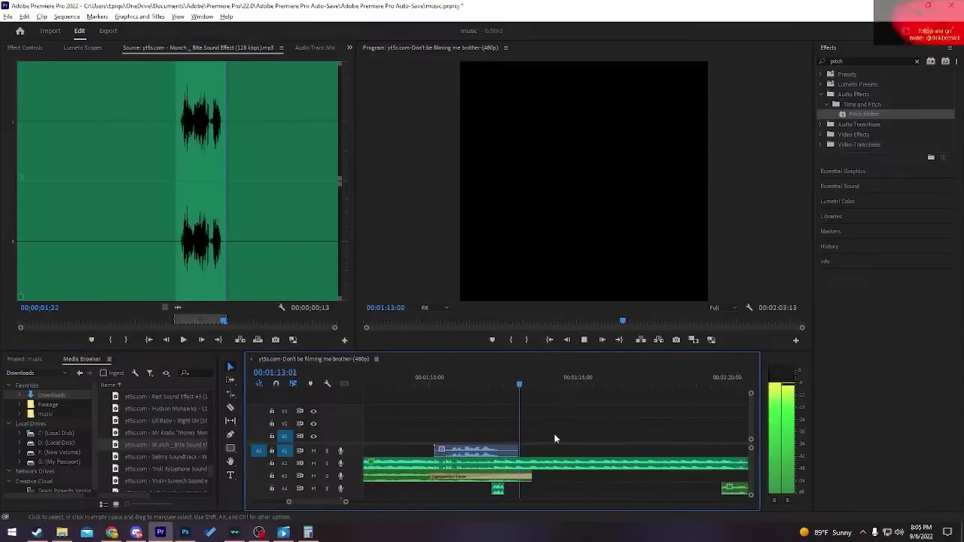
# - Shift the bite sound on A4 slightly earlier to about 00:01:11:28 and show the Effect Controls of the A1 clip above it
pyautogui.scroll(4, 554, 435)
pyautogui.press('space')
pyautogui.click(459, 493)
pyautogui.moveTo(459, 494); pyautogui.dragTo(450, 494)
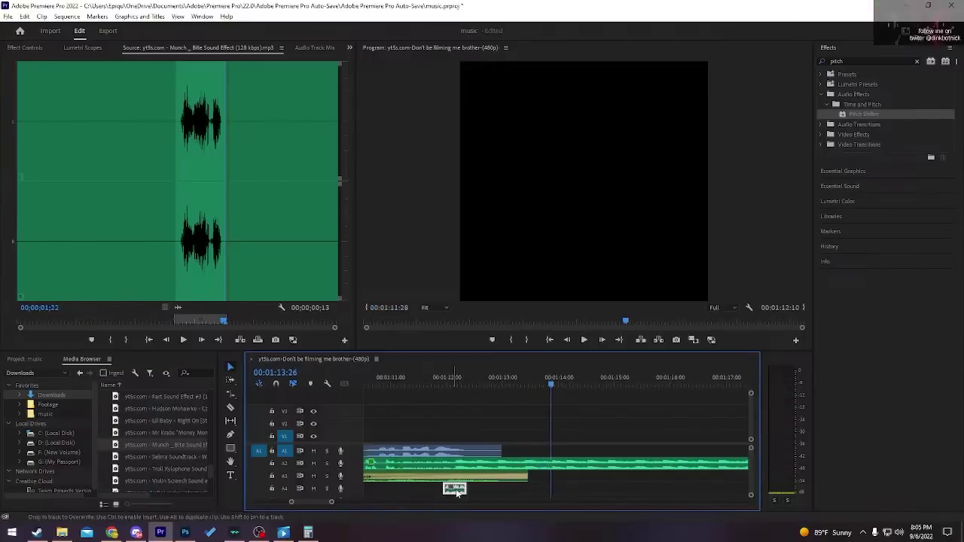
pyautogui.click(445, 452)
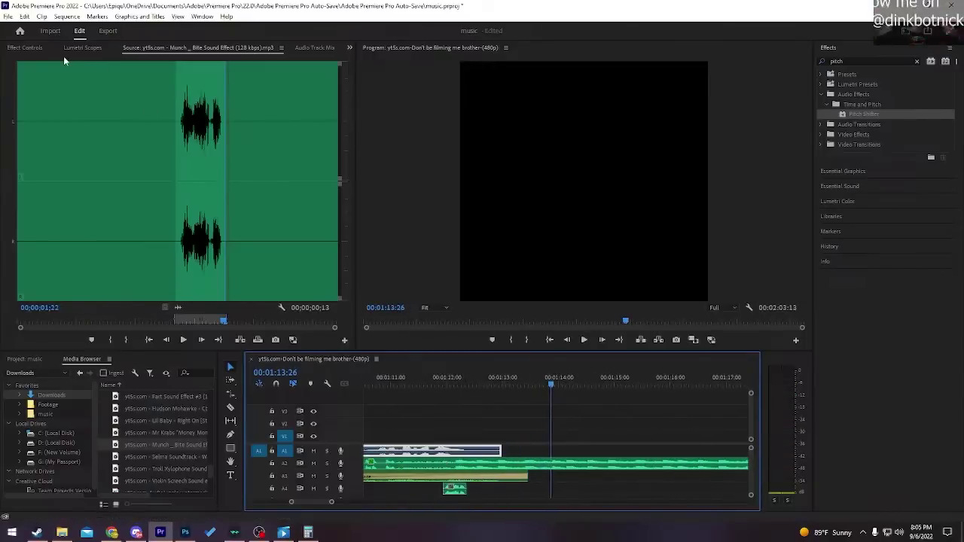
pyautogui.click(24, 47)
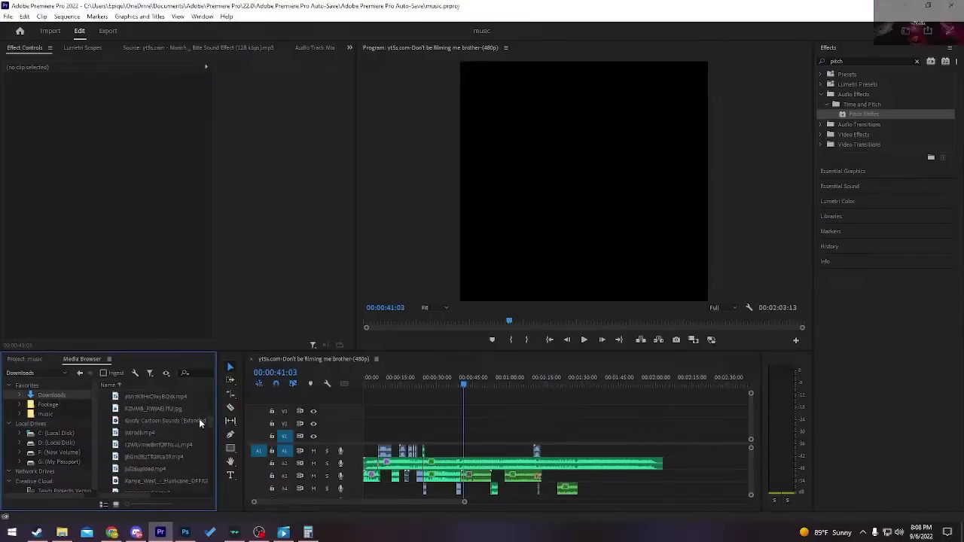
# - Open Kanye_West_-_Hurricane_OFFICIAL_ACAPELLA.mp3 in the source monitor and listen to it from the start and from 00;00;42;06
pyautogui.scroll(-2, 181, 429)
pyautogui.scroll(1, 184, 452)
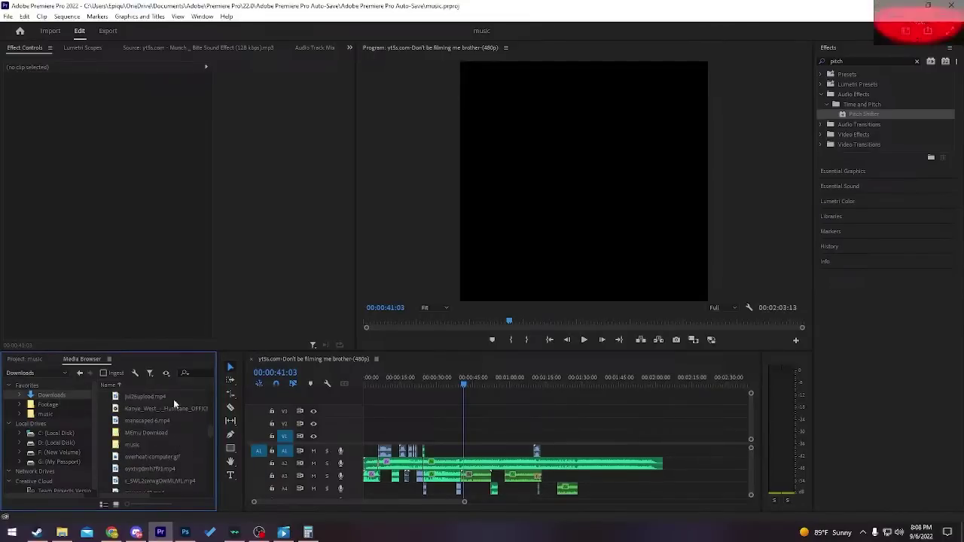
pyautogui.doubleClick(169, 409)
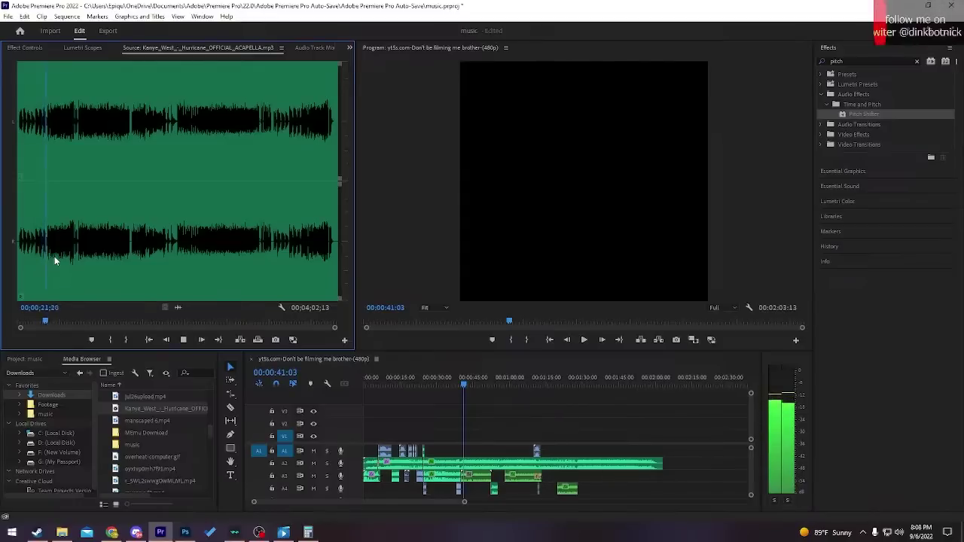
pyautogui.press('space')
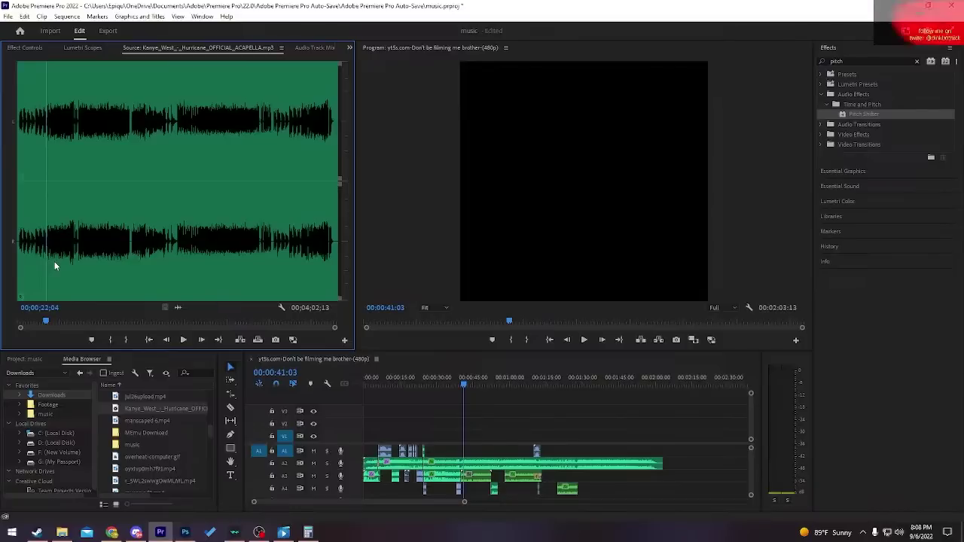
pyautogui.click(74, 249)
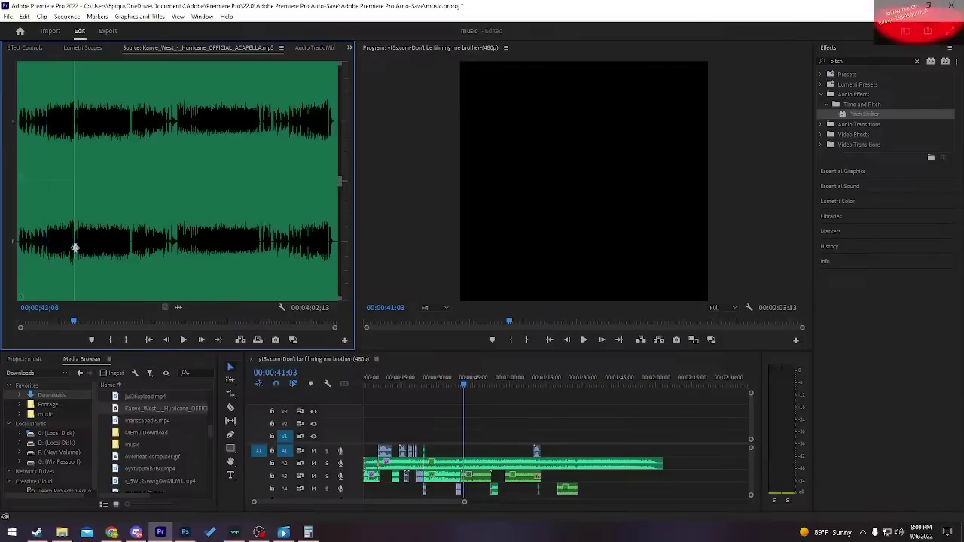
pyautogui.press('space')
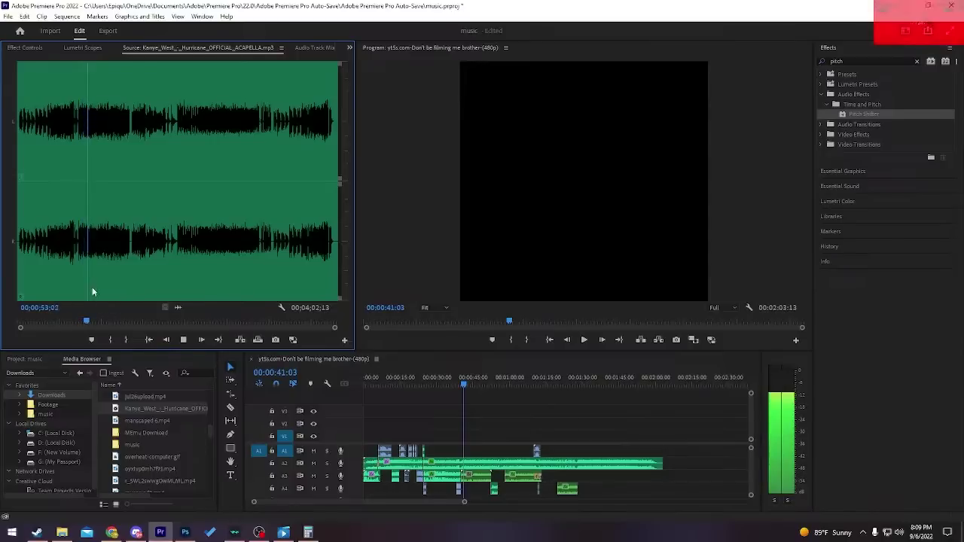
# - Mark the Hurricane acapella section from 00;00;45;26 to the next gap in the vocals
pyautogui.click(77, 270)
pyautogui.click(108, 342)
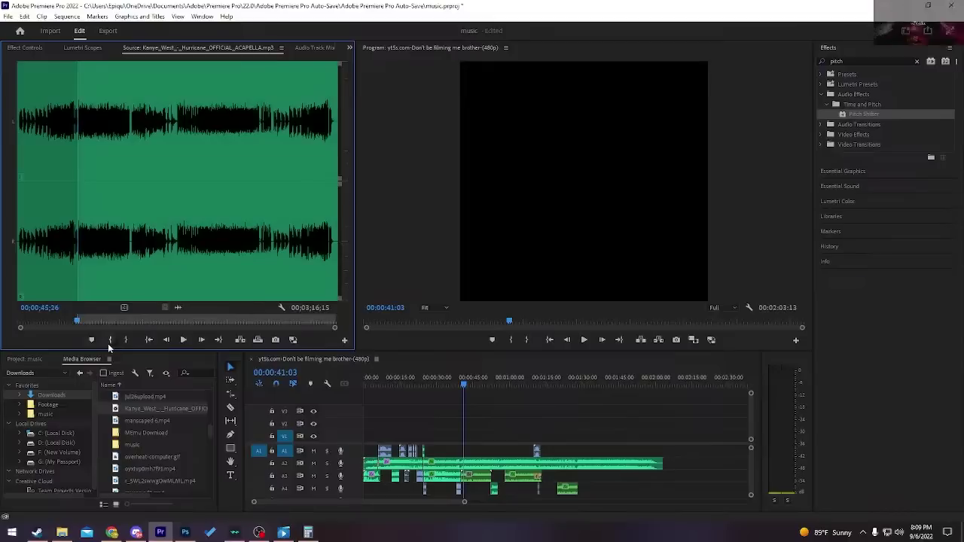
pyautogui.click(130, 256)
pyautogui.click(126, 340)
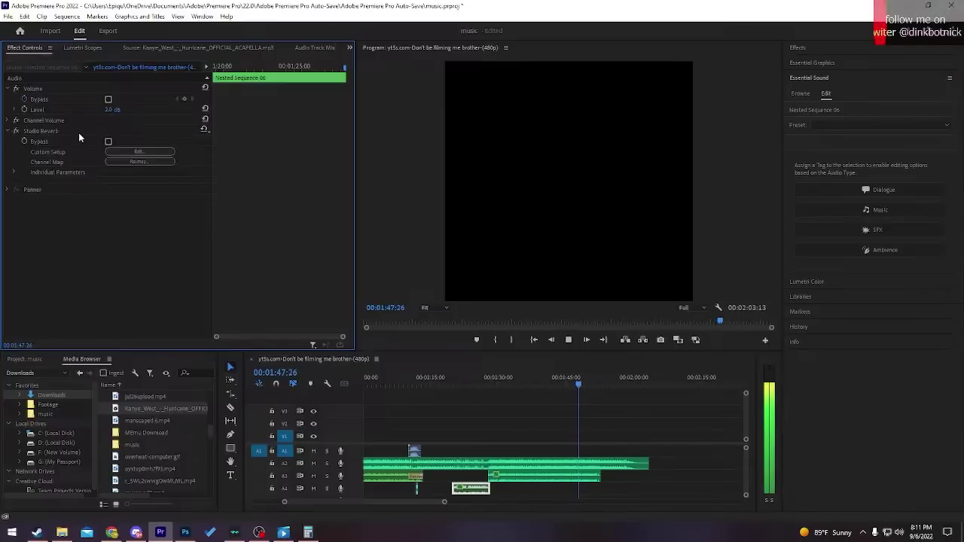
# - Copy the Studio Reverb effect from the nested sequence clip on A4 to the Hurricane acapella clip on A3
pyautogui.click(79, 133)
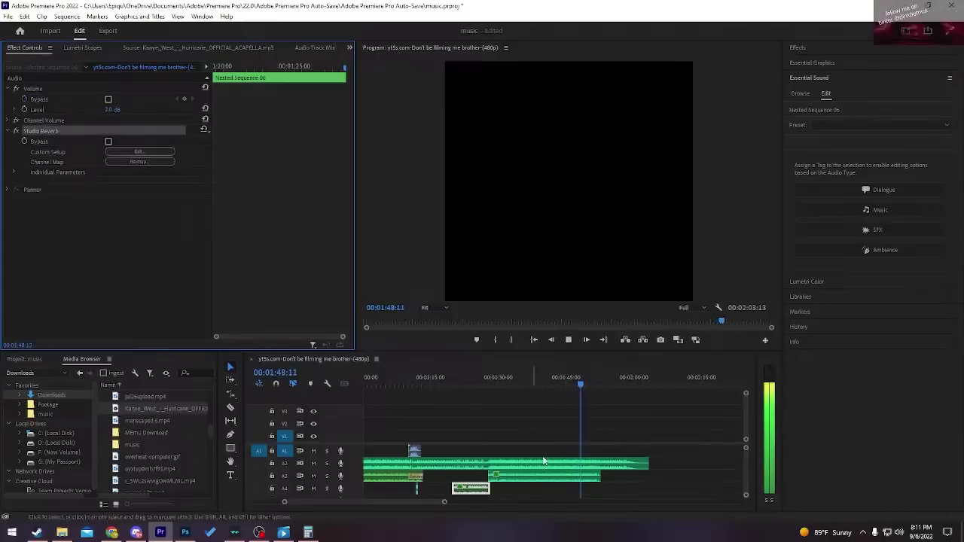
pyautogui.click(553, 481)
pyautogui.scroll(3, 551, 478)
# - Try to copy the Pitch Shifter effect from the nested clip on A3 to the Hurricane acapella clip, and play that part
pyautogui.click(444, 476)
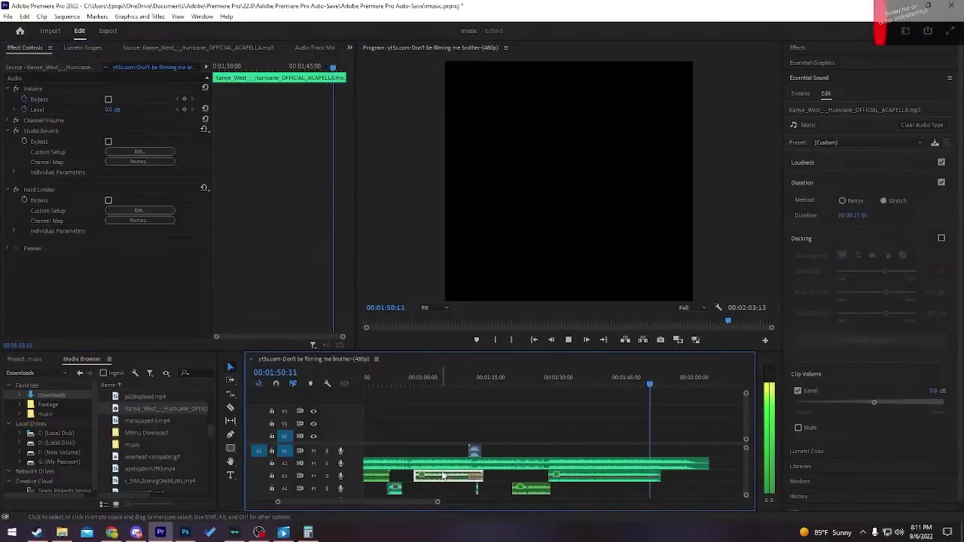
pyautogui.press('space')
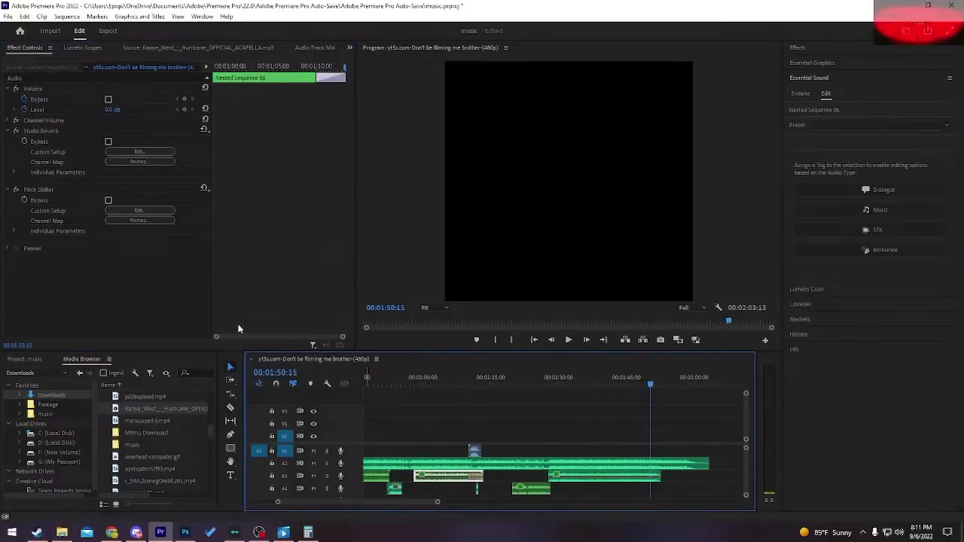
pyautogui.click(42, 187)
pyautogui.click(633, 477)
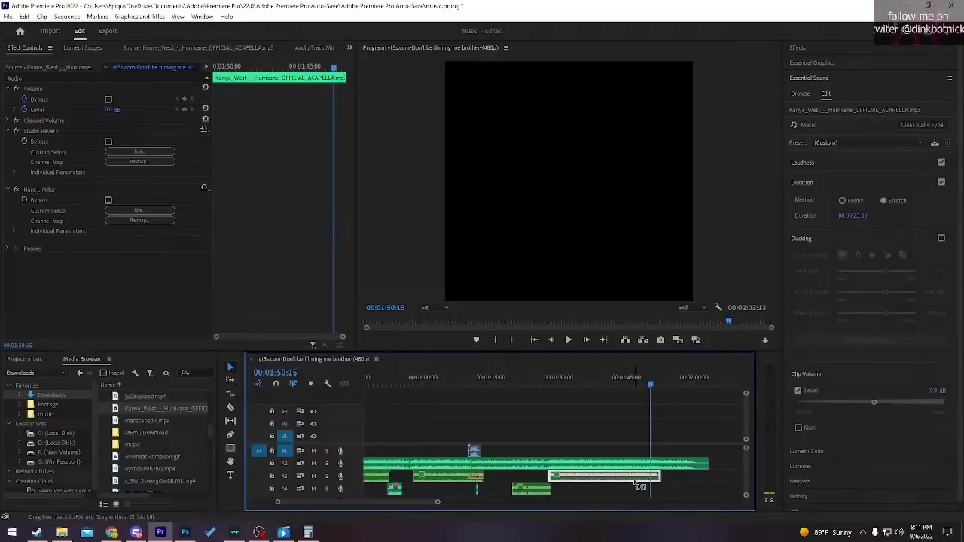
pyautogui.click(607, 440)
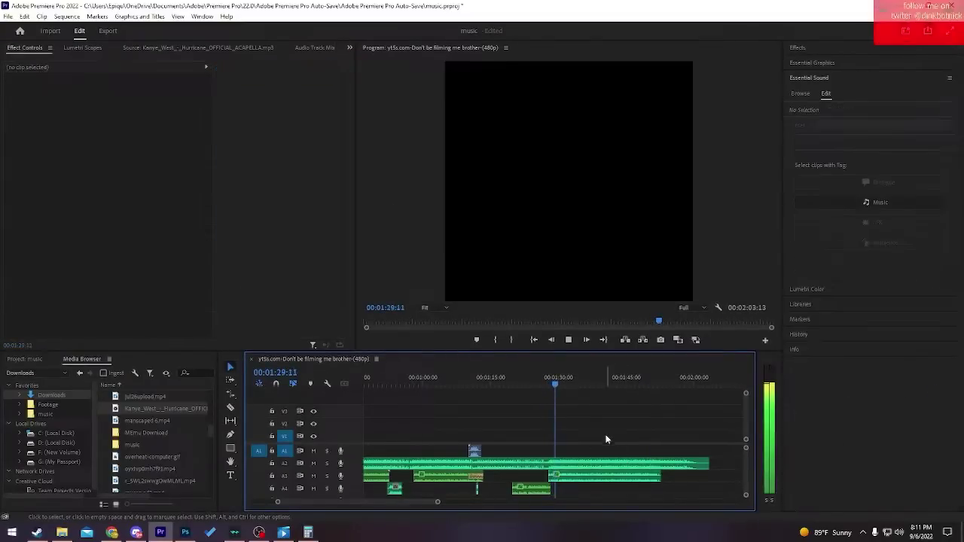
pyautogui.click(587, 478)
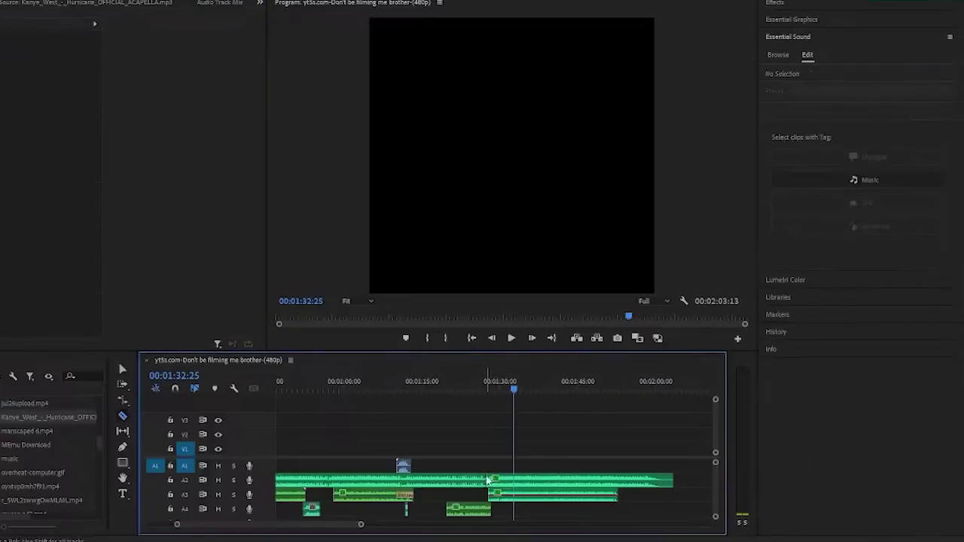
# - Select the Cbat segment after the A2 cut at about 00:01:28 and show its Effect Controls
pyautogui.press('v')
pyautogui.click(505, 479)
pyautogui.hotkey('shift', '5')
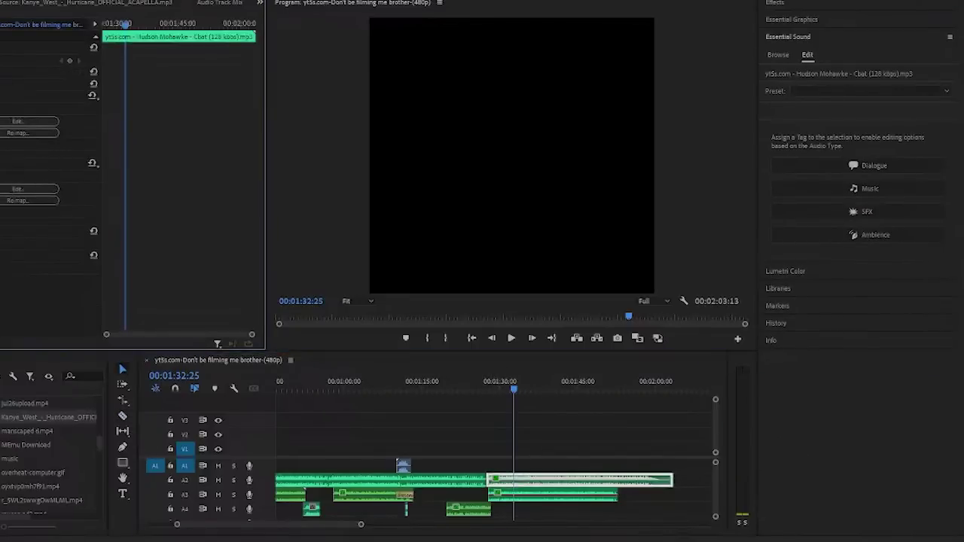
pyautogui.click(378, 431)
# - Add a Constant Power crossfade at the Cbat cut on A2 and play the ending through to 00:02:00:23
pyautogui.click(829, 7)
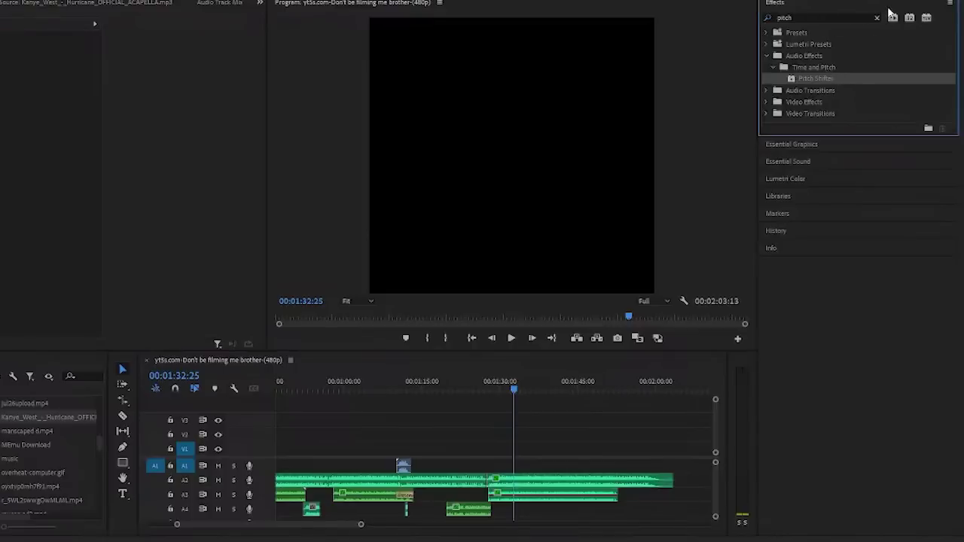
pyautogui.click(877, 17)
pyautogui.click(766, 68)
pyautogui.click(775, 79)
pyautogui.click(803, 102)
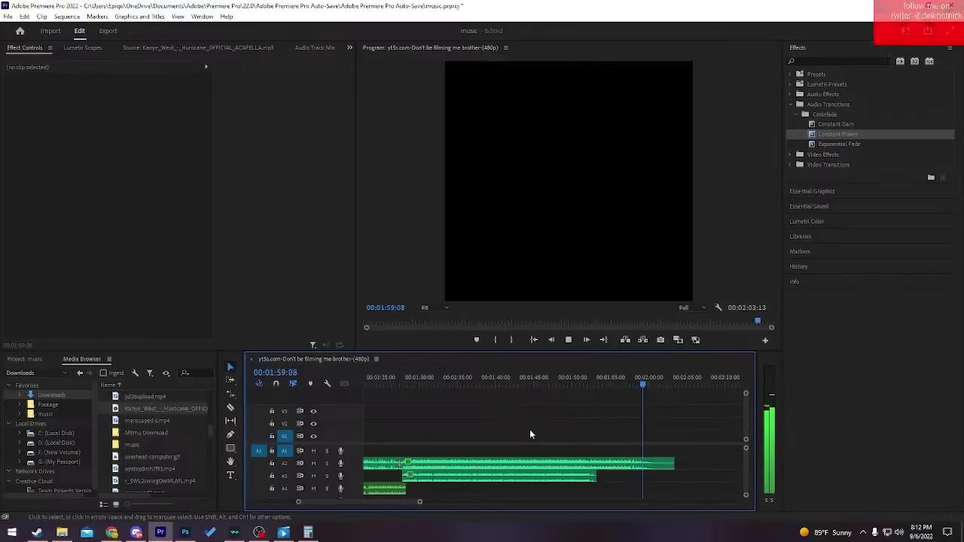
pyautogui.press('space')
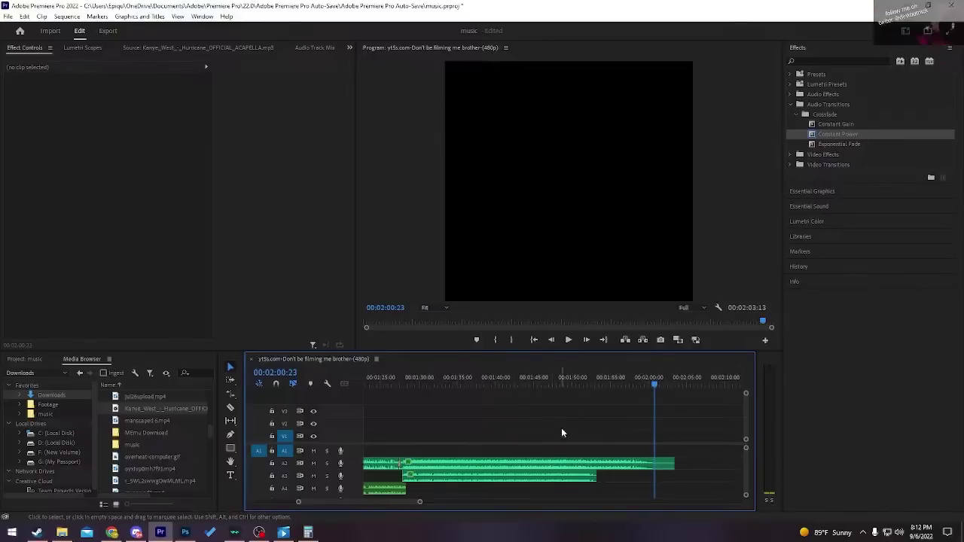
pyautogui.click(556, 466)
pyautogui.doubleClick(556, 467)
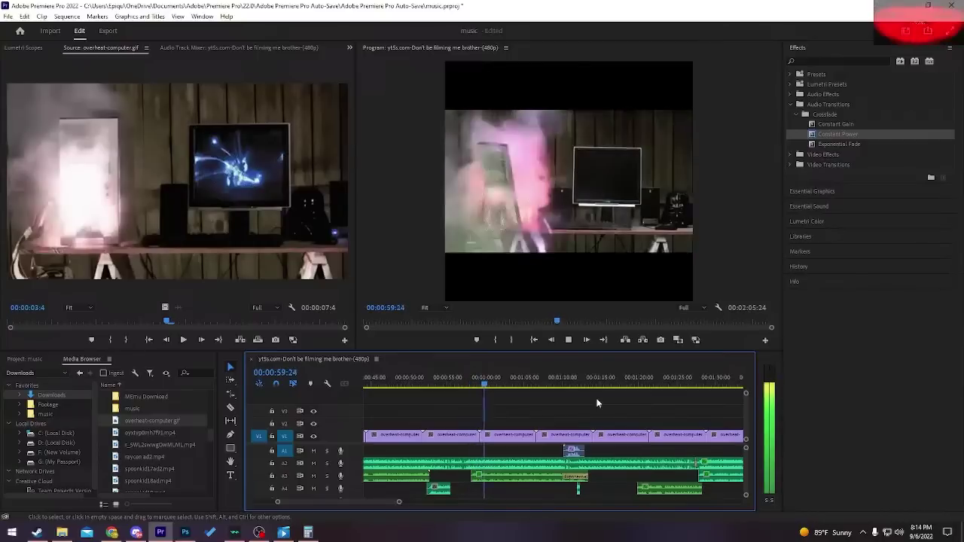
# - Stop playback, delete all the overheat-computer.gif clips from V1, and return to the start of the sequence
pyautogui.press('space')
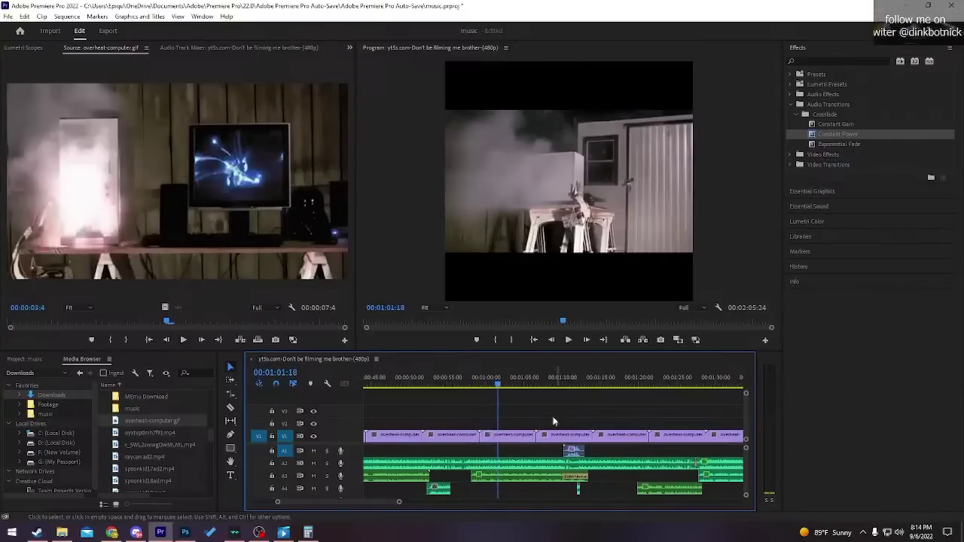
pyautogui.scroll(2, 501, 433)
pyautogui.scroll(-5, 503, 433)
pyautogui.scroll(2, 512, 441)
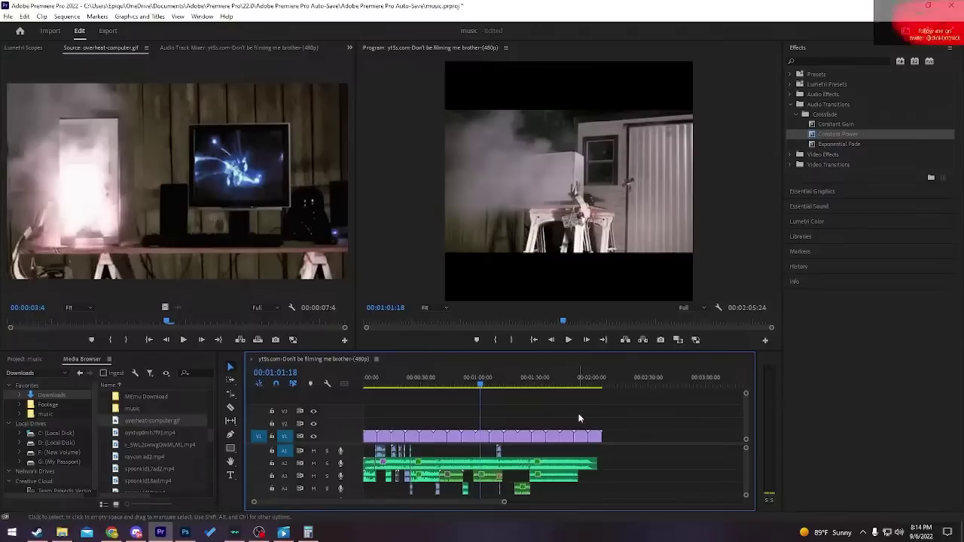
pyautogui.moveTo(620, 424); pyautogui.dragTo(352, 428)
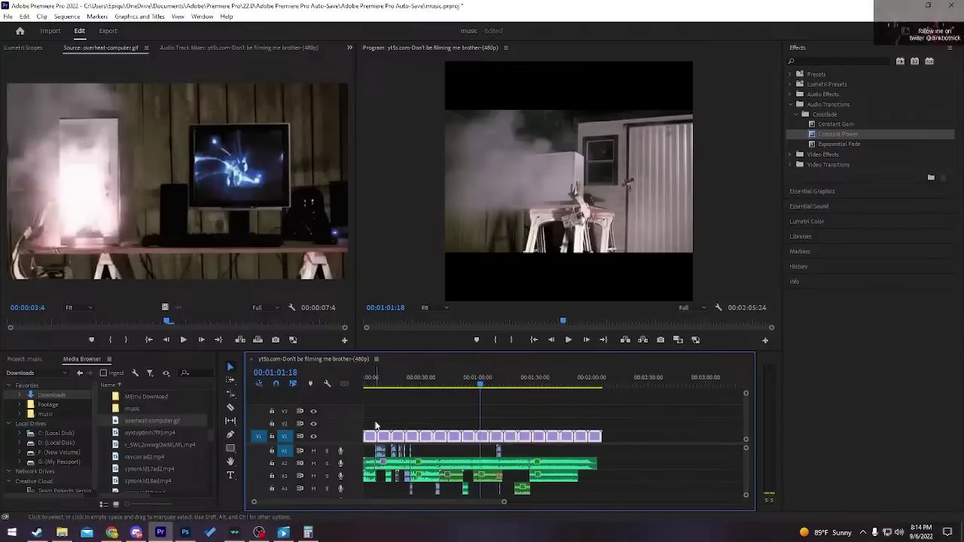
pyautogui.press('Delete')
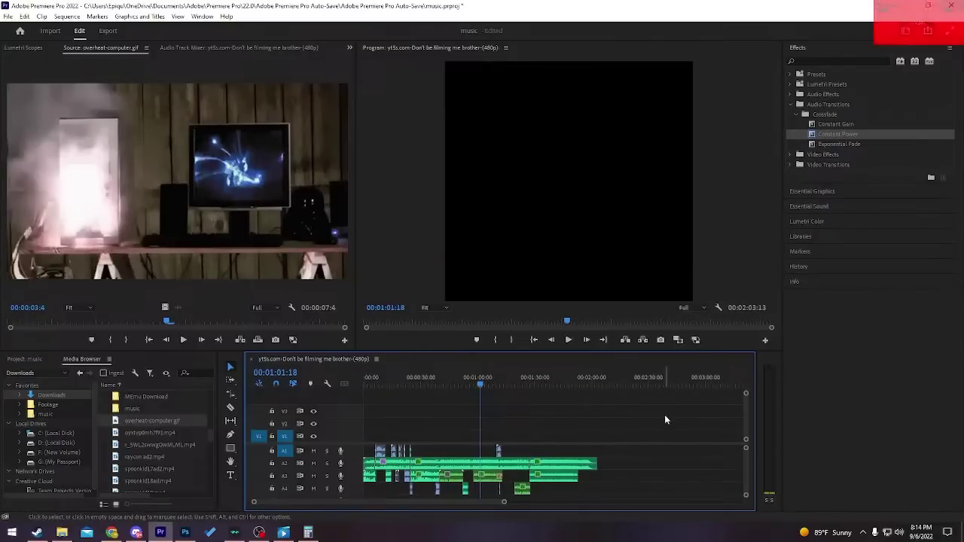
pyautogui.click(535, 341)
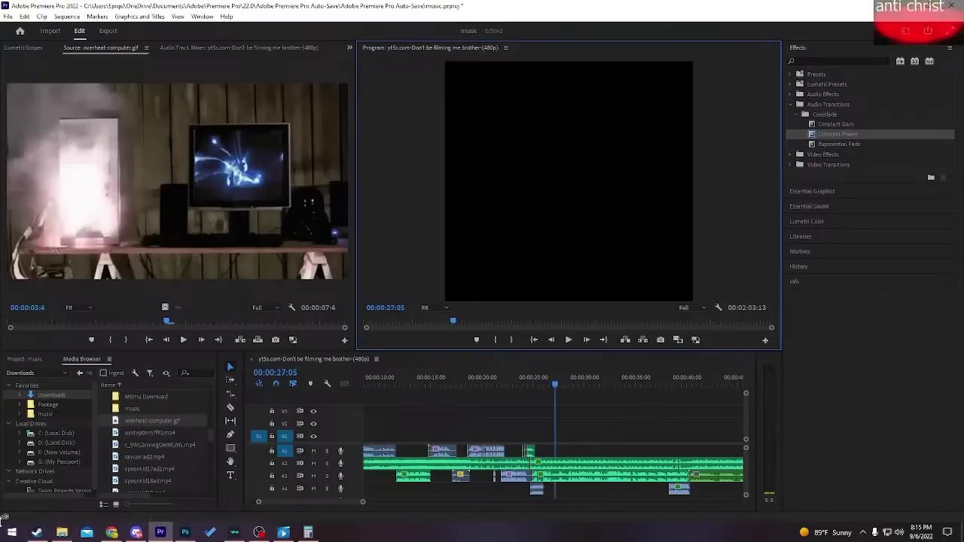
# - Switch to Chrome and open the YouTube video "Amen Break - normal, fast and slow version" at youtube.com/watch?v=qwQLk7NcpO4
pyautogui.click(112, 532)
pyautogui.click(223, 27)
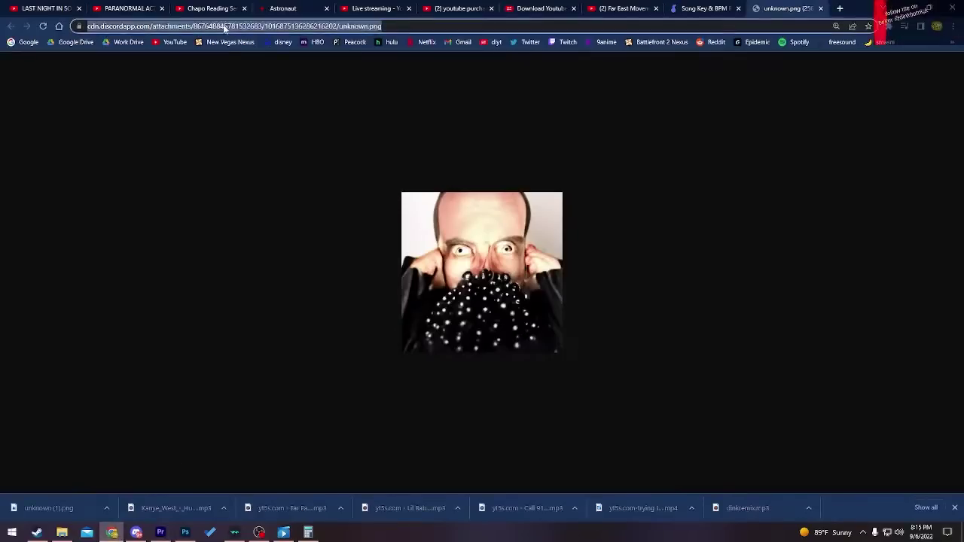
pyautogui.write('youtube.com/watch?v=qwQLk7NcpO4')
pyautogui.press('Return')
pyautogui.scroll(-1, 315, 335)
pyautogui.scroll(1, 374, 452)
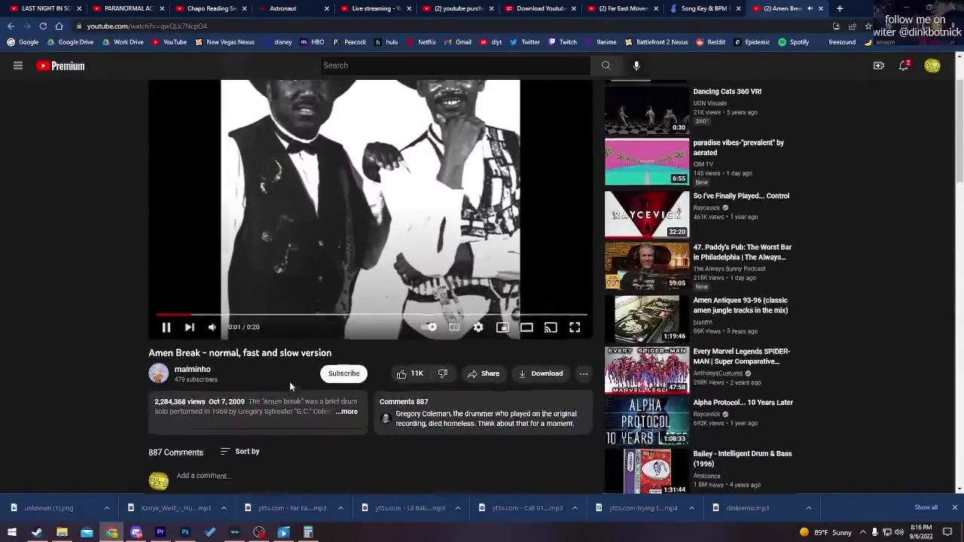
pyautogui.click(340, 453)
pyautogui.scroll(-1, 281, 449)
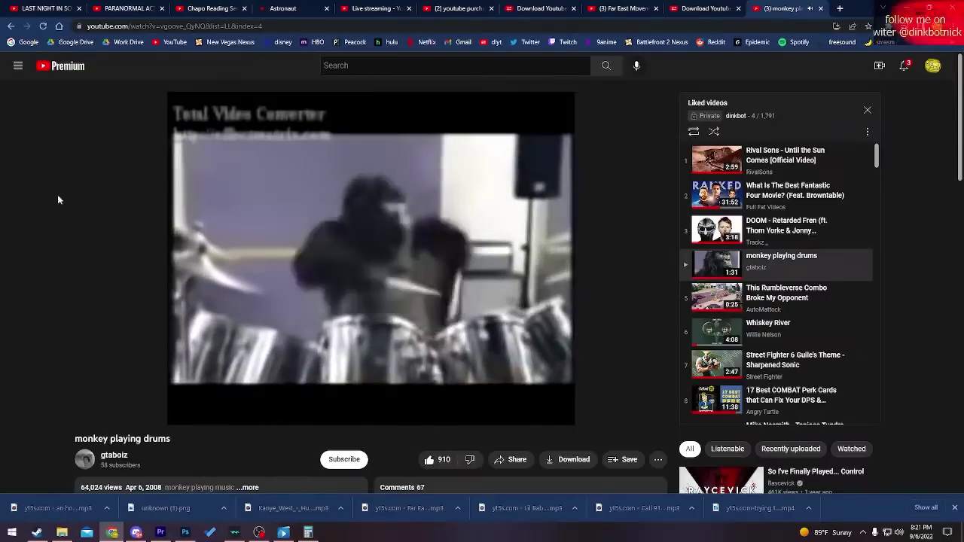
# - Pause the "monkey playing drums" video on YouTube and leave it to look for another sample
pyautogui.click(390, 105)
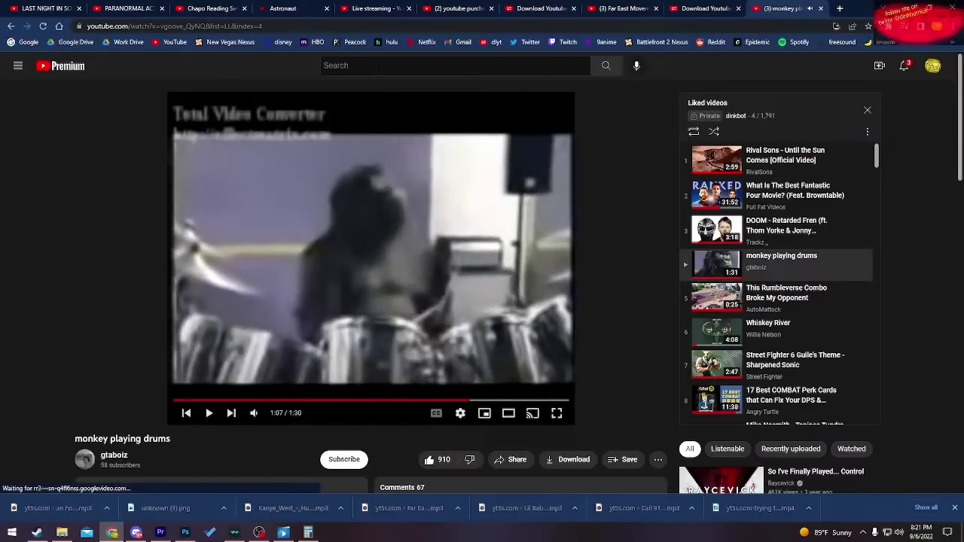
pyautogui.click(379, 66)
pyautogui.click(802, 360)
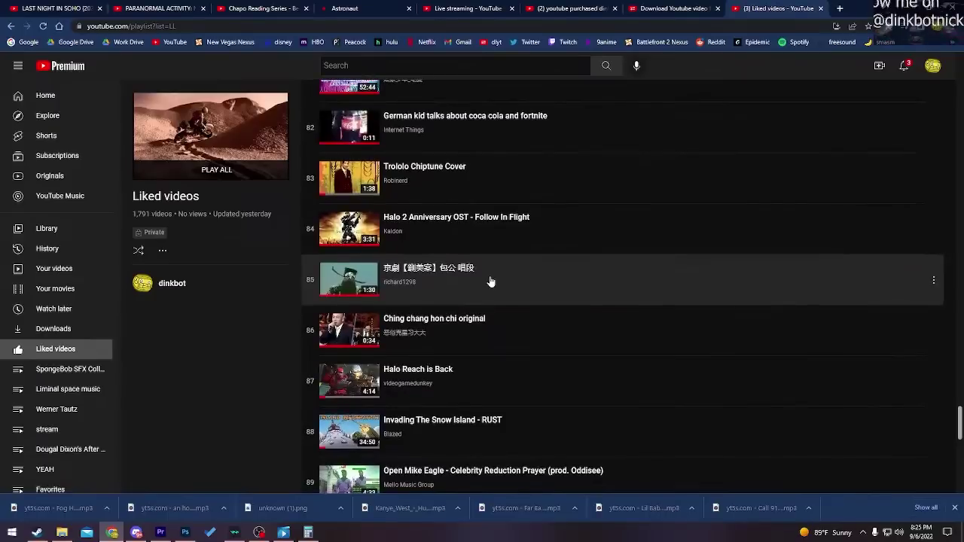
# - Find "Aphex Twin - Orphans" in the liked videos, open and pause it, and copy its video link
pyautogui.scroll(-3, 488, 286)
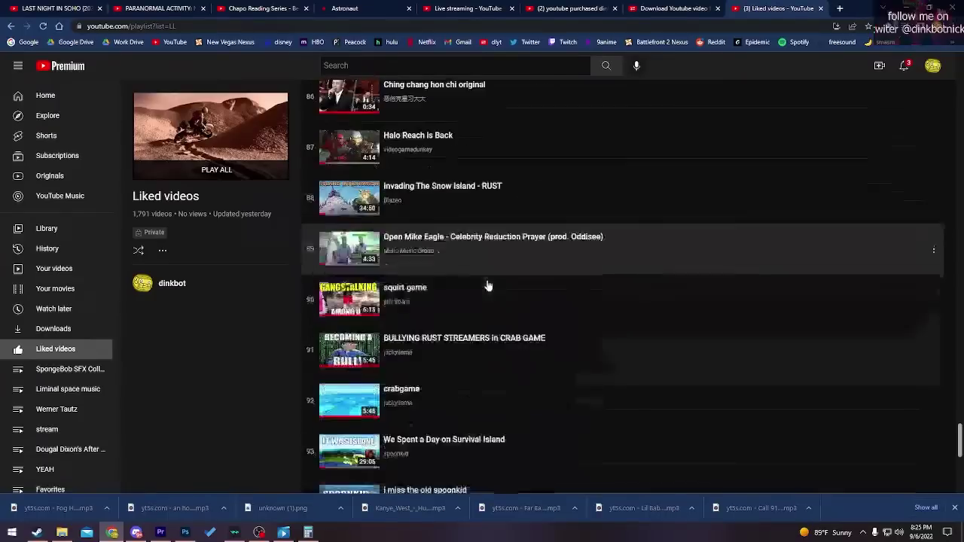
pyautogui.scroll(-4, 488, 285)
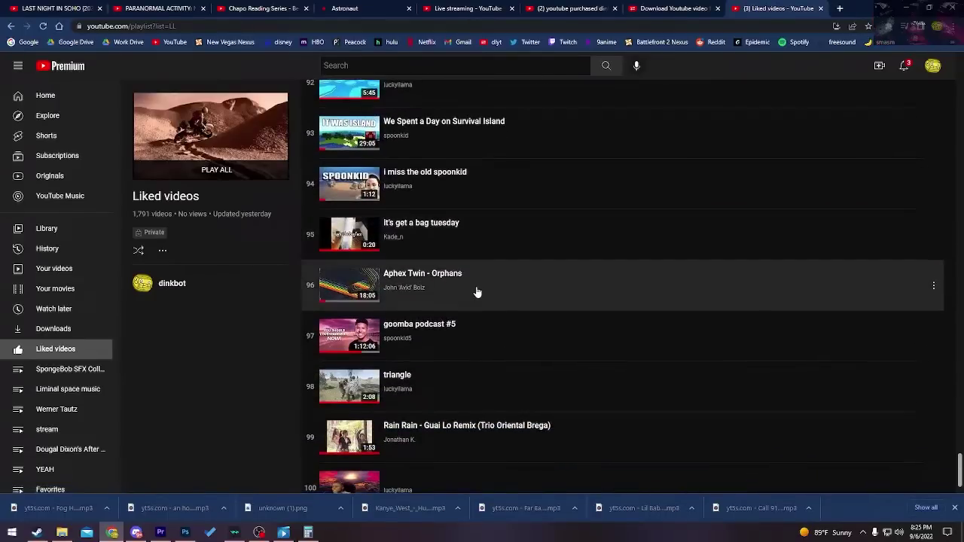
pyautogui.click(477, 293)
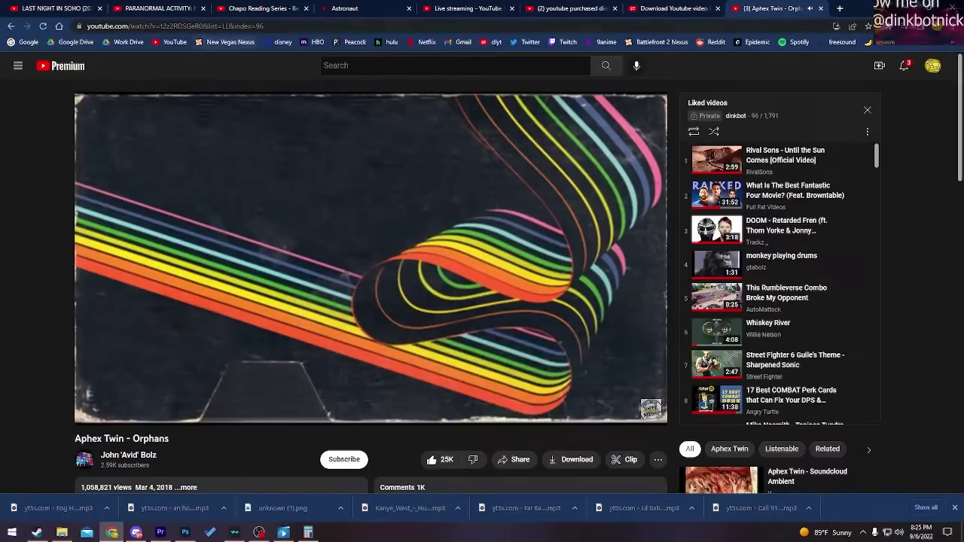
pyautogui.press('space')
pyautogui.moveTo(203, 25); pyautogui.dragTo(81, 26)
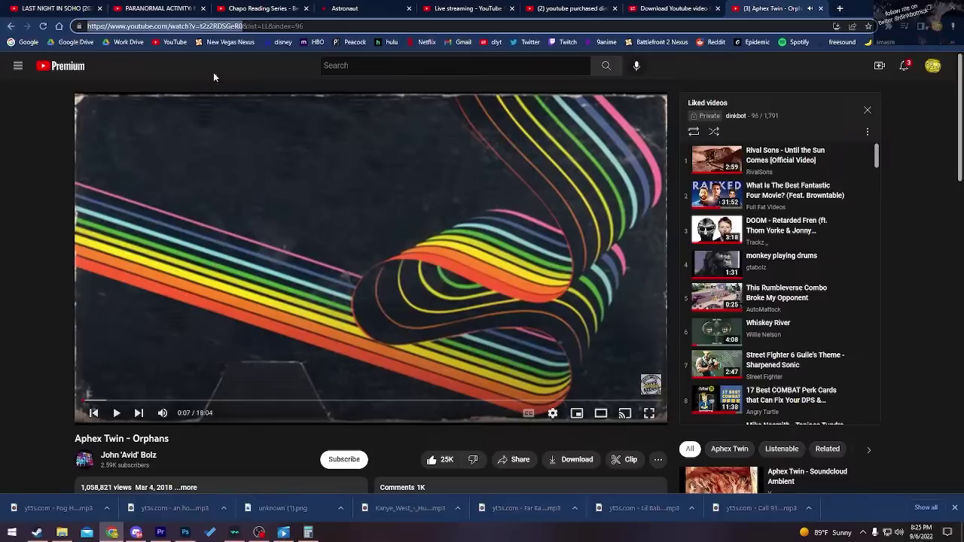
# - Download "Aphex Twin - Orphans" from YT5s.com as a 128kbps mp3 using the copied link
pyautogui.click(493, 42)
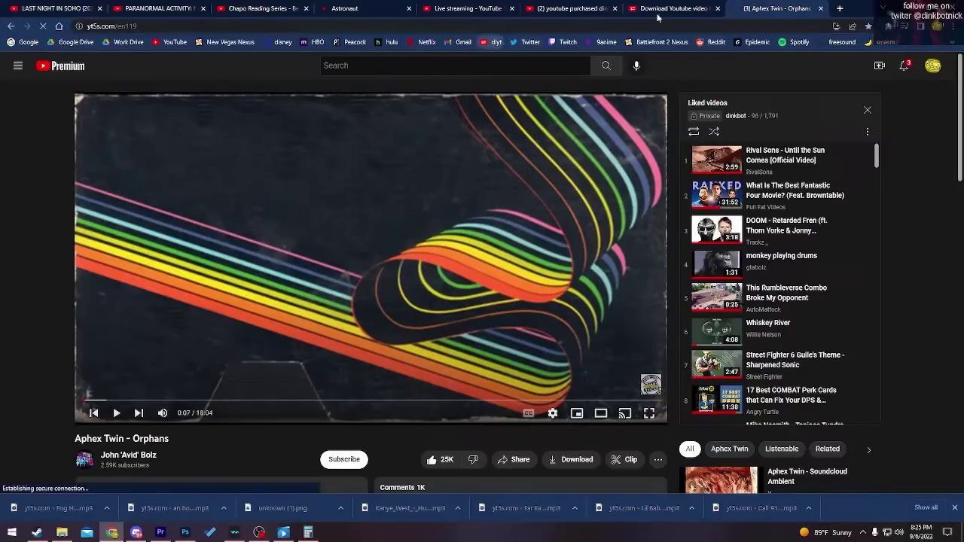
pyautogui.click(661, 11)
pyautogui.middleClick(665, 6)
pyautogui.click(519, 155)
pyautogui.hotkey('ctrl', 'v')
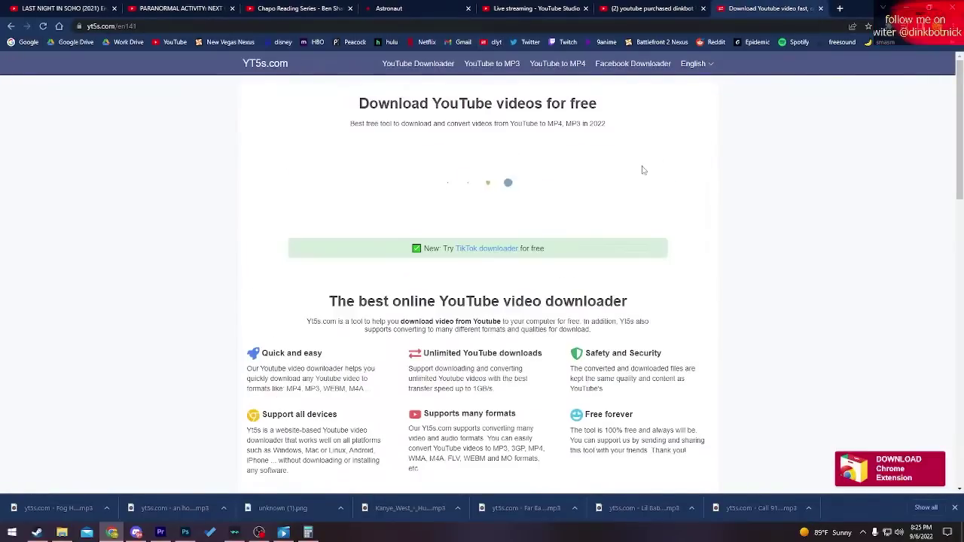
pyautogui.click(501, 199)
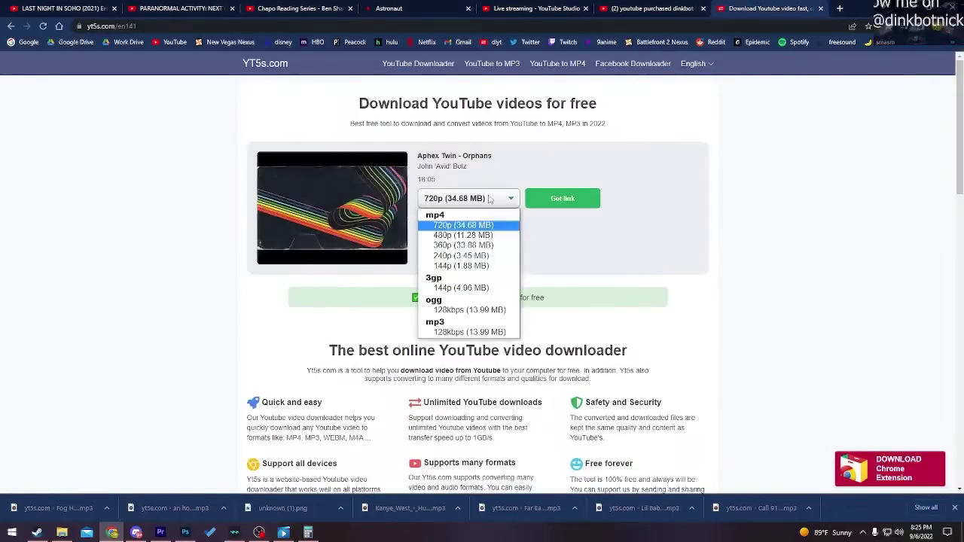
pyautogui.click(483, 336)
pyautogui.click(551, 202)
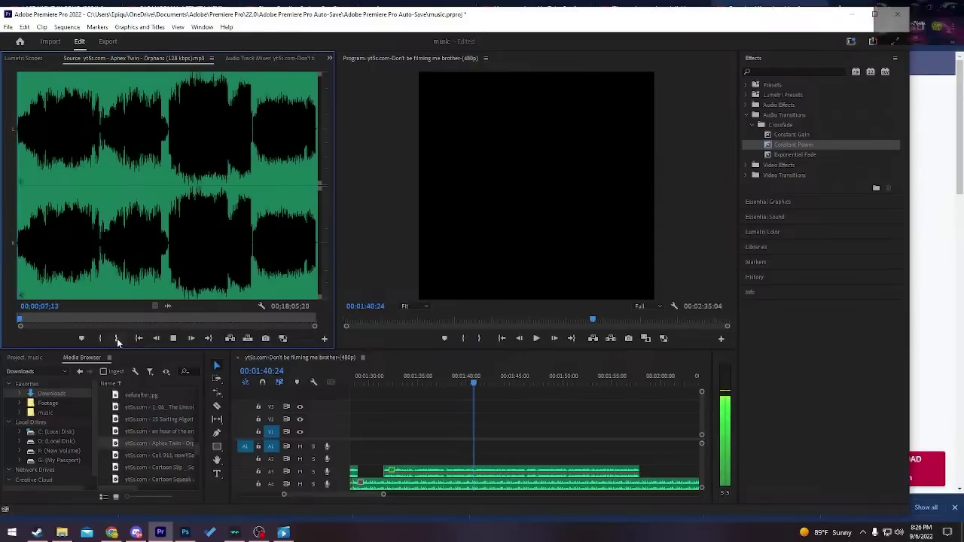
# - In Premiere Pro, mark an out point about eight seconds into the Aphex Twin - Orphans source and place the excerpt's audio in the timeline
pyautogui.click(117, 339)
pyautogui.moveTo(167, 306); pyautogui.dragTo(390, 469)
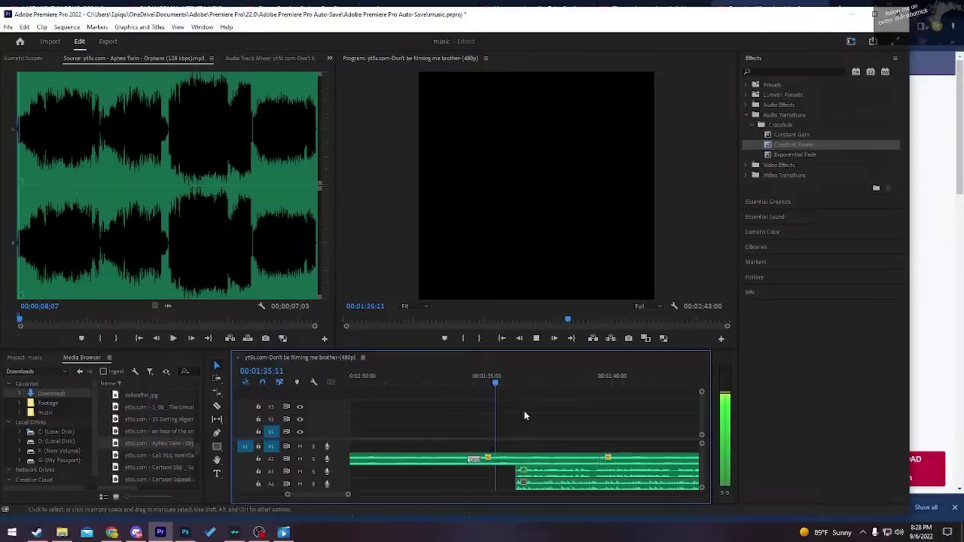
# - Add Constant Power crossfades at the two A2 cuts around 00:01:40 and 00:01:45
pyautogui.moveTo(787, 145); pyautogui.dragTo(547, 461)
pyautogui.press('-')
pyautogui.scroll(-2, 547, 461)
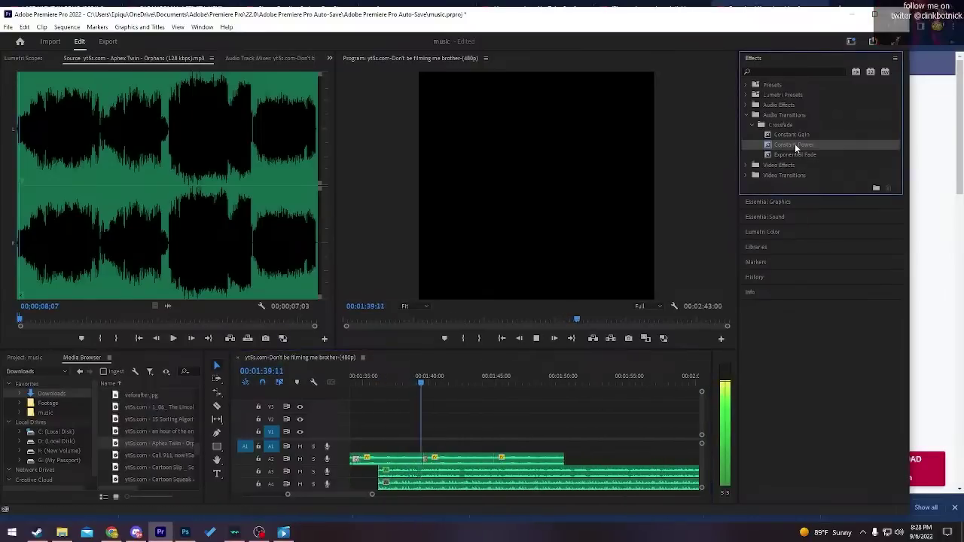
pyautogui.moveTo(794, 146); pyautogui.dragTo(502, 479)
pyautogui.scroll(4, 502, 479)
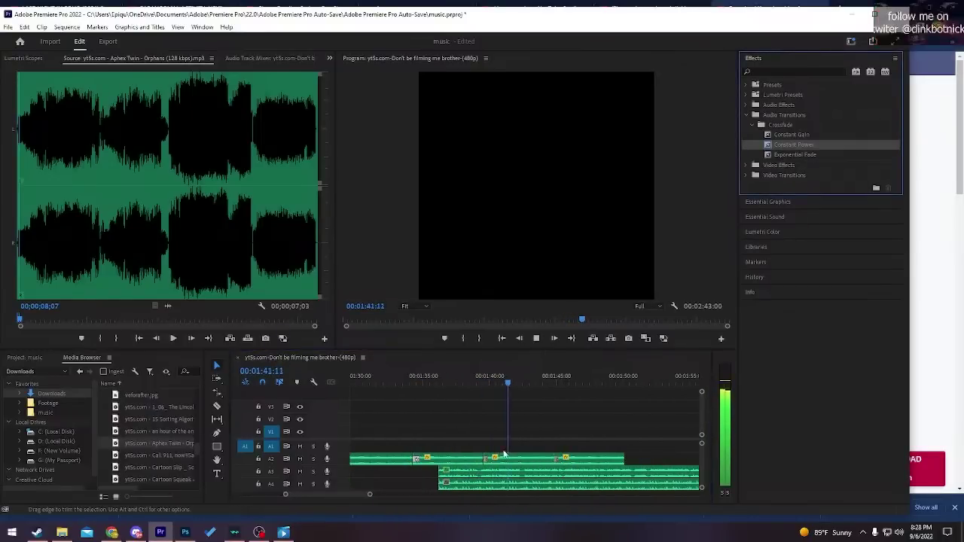
pyautogui.scroll(1, 477, 502)
# - Mute track A3 and play the section from 00:01:28:26 to 00:01:38:10
pyautogui.click(526, 473)
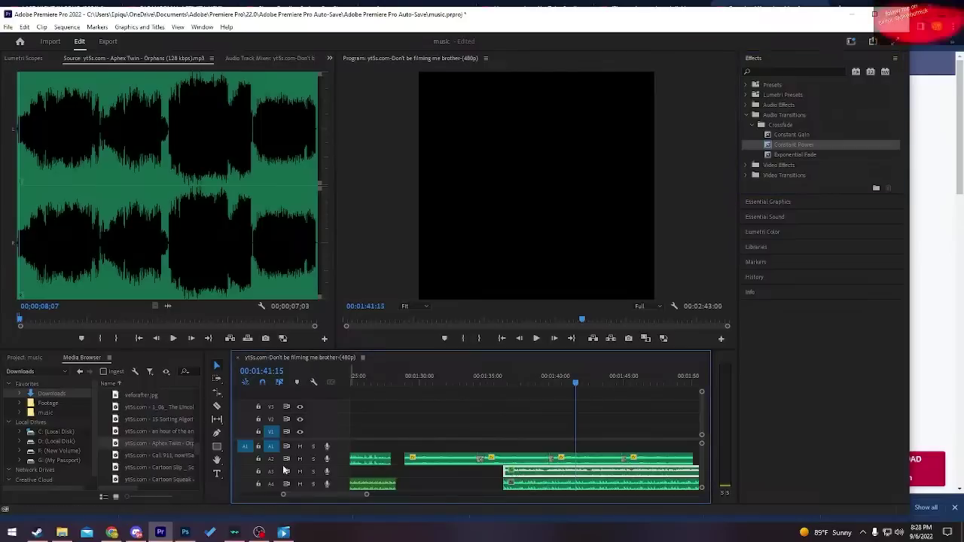
pyautogui.click(301, 471)
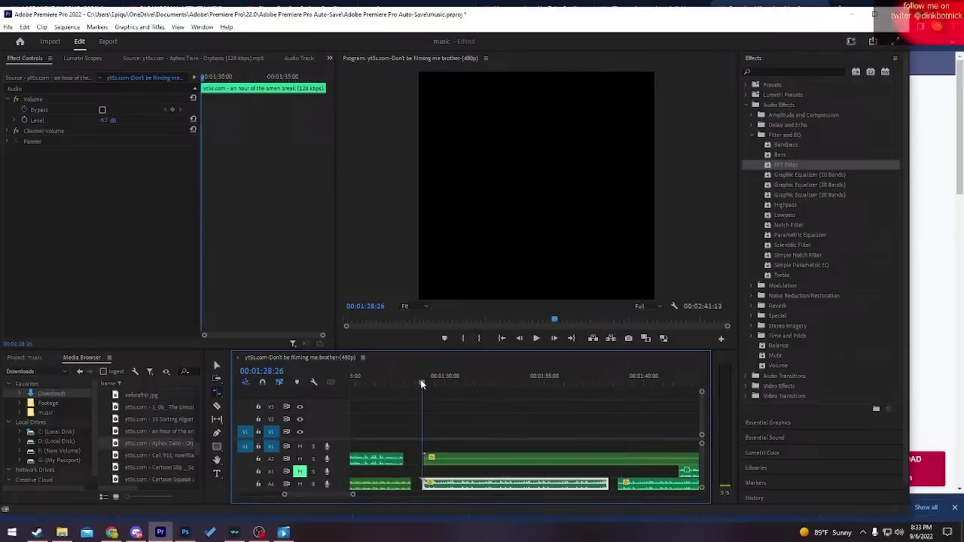
pyautogui.press('space')
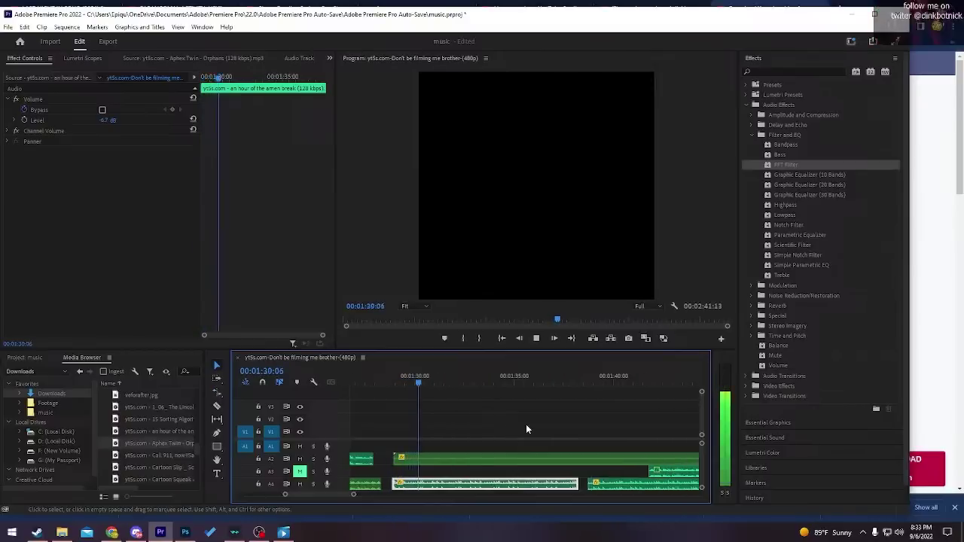
pyautogui.click(527, 424)
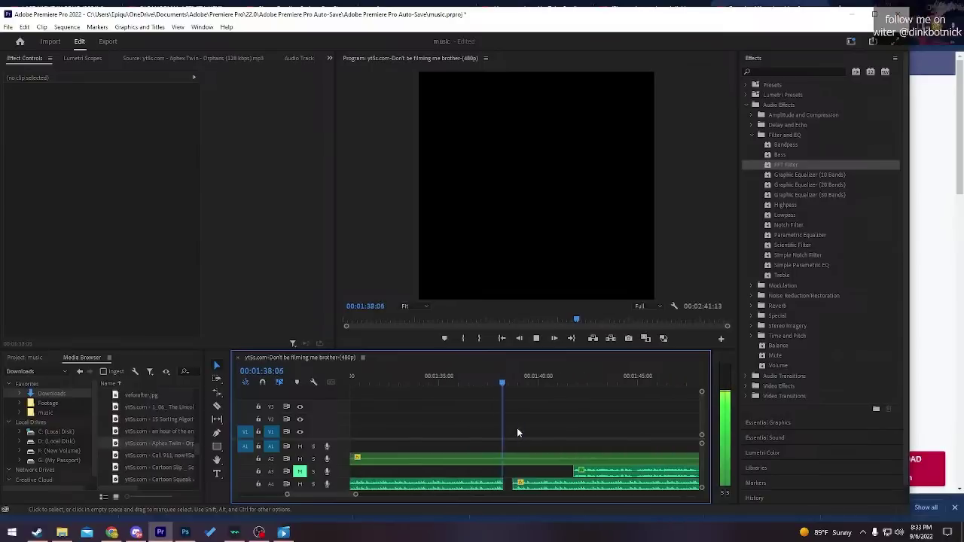
pyautogui.press('space')
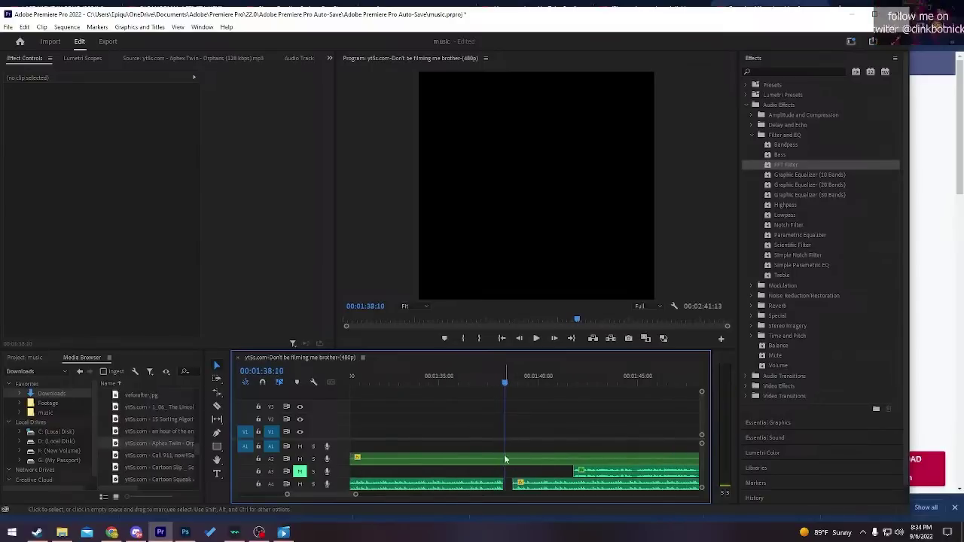
# - Open the Speed/Duration settings of the amen break clip on A4 that ends near 00:01:38
pyautogui.rightClick(468, 486)
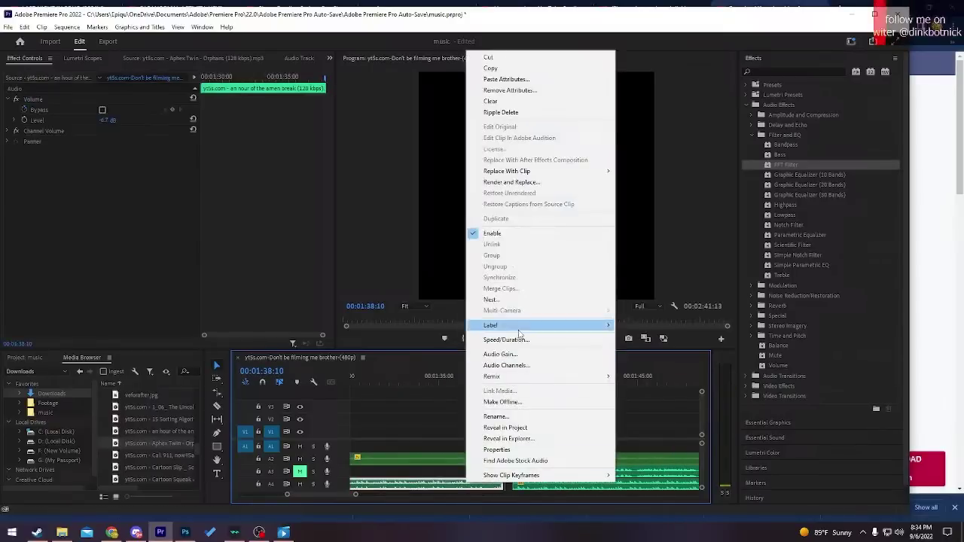
pyautogui.click(507, 340)
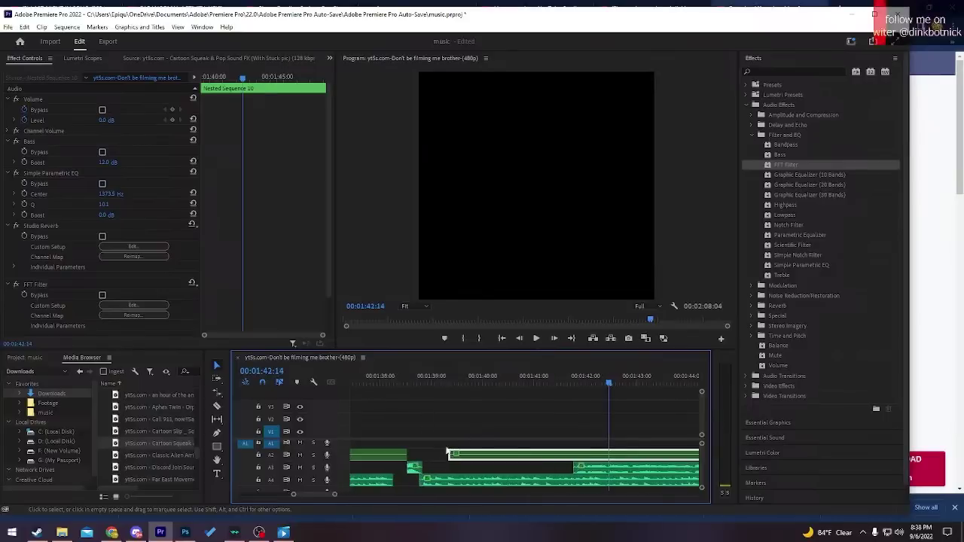
# - Trim the end of the A2 clip back to the A4 clip's end near 00:01:38 and ripple delete the gap on A4
pyautogui.scroll(5, 449, 453)
pyautogui.click(457, 383)
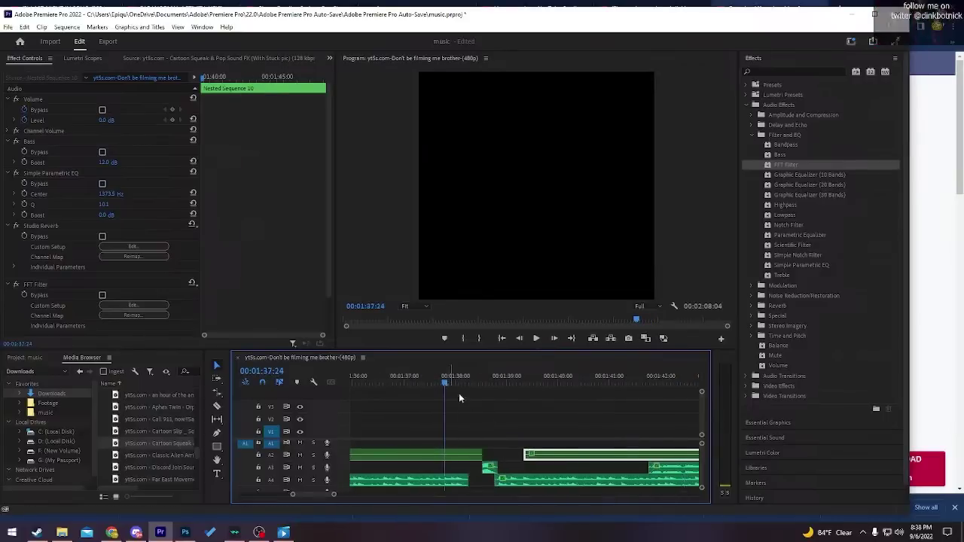
pyautogui.moveTo(477, 453); pyautogui.dragTo(468, 455)
pyautogui.rightClick(477, 482)
pyautogui.click(511, 490)
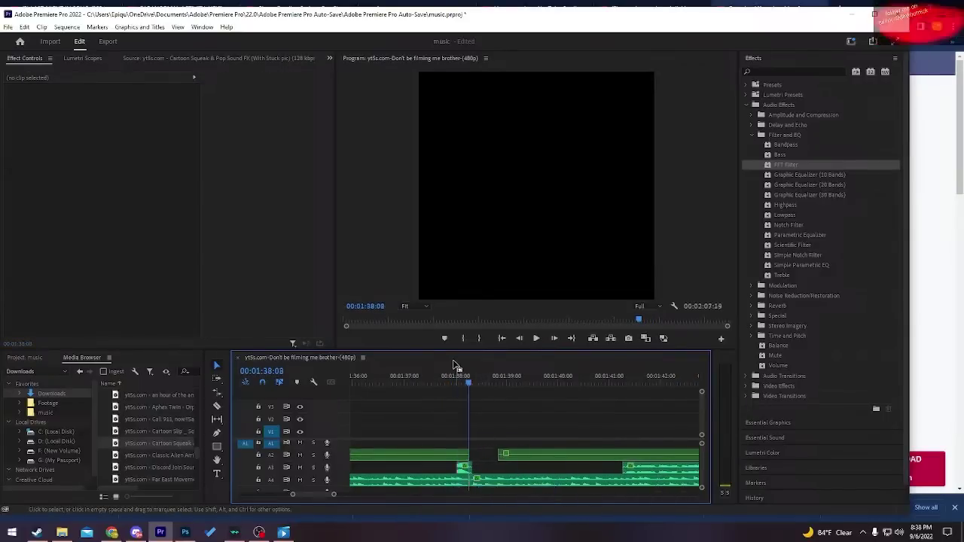
# - Play the tightened transition around 00:01:38 to check how the clips join
pyautogui.click(442, 377)
pyautogui.press('space')
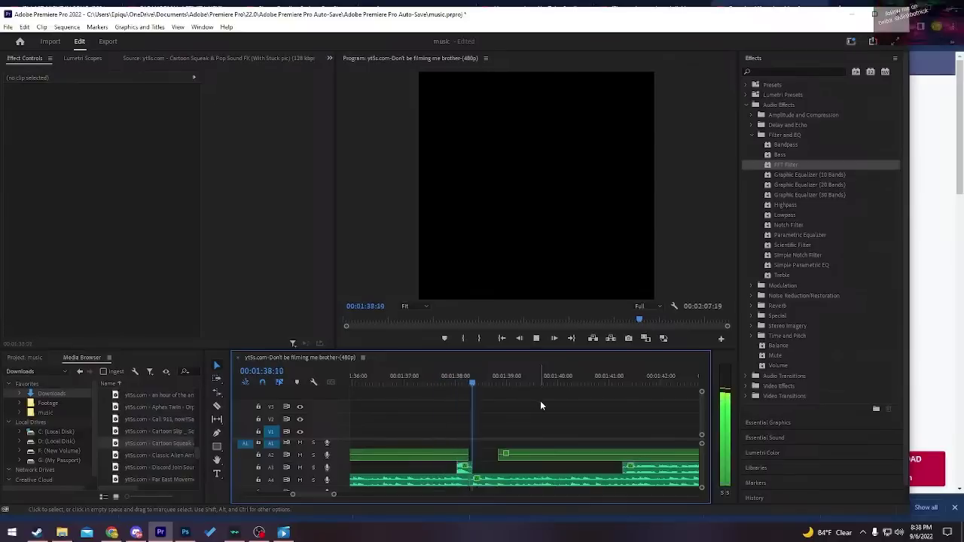
pyautogui.scroll(-2, 538, 406)
pyautogui.scroll(4, 525, 420)
pyautogui.scroll(-2, 498, 441)
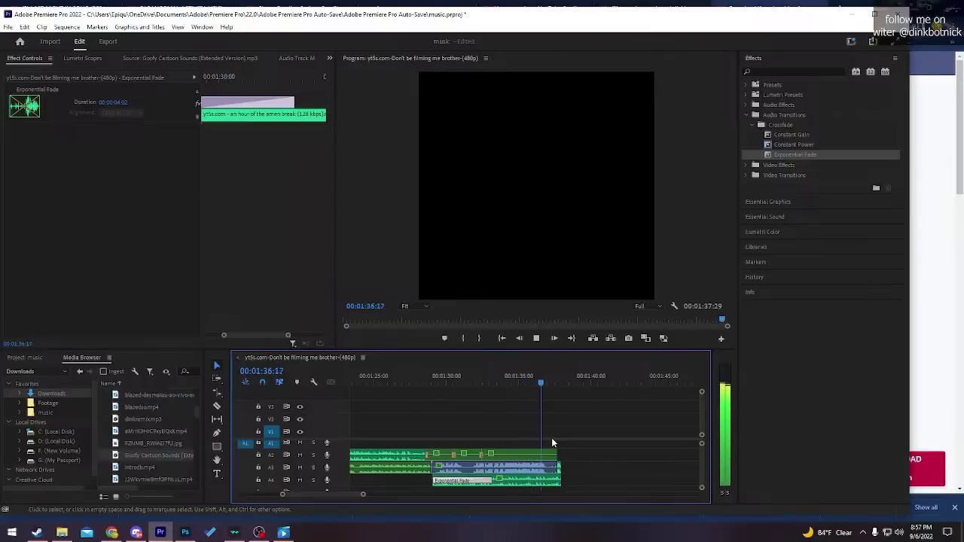
# - Play the ending through to 00:01:37:29 and bring the whole remix back into view from its start
pyautogui.scroll(3, 544, 458)
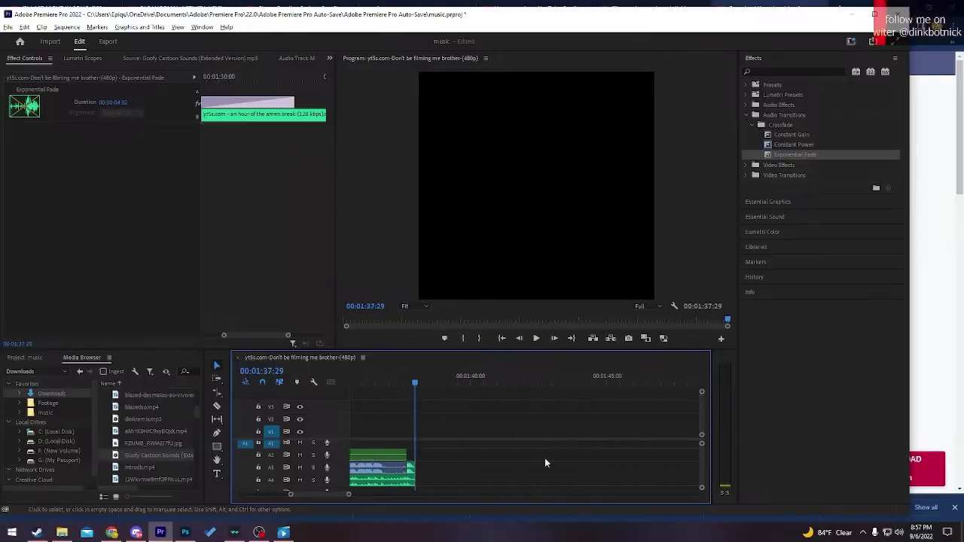
pyautogui.scroll(-5, 463, 455)
pyautogui.scroll(-1, 438, 459)
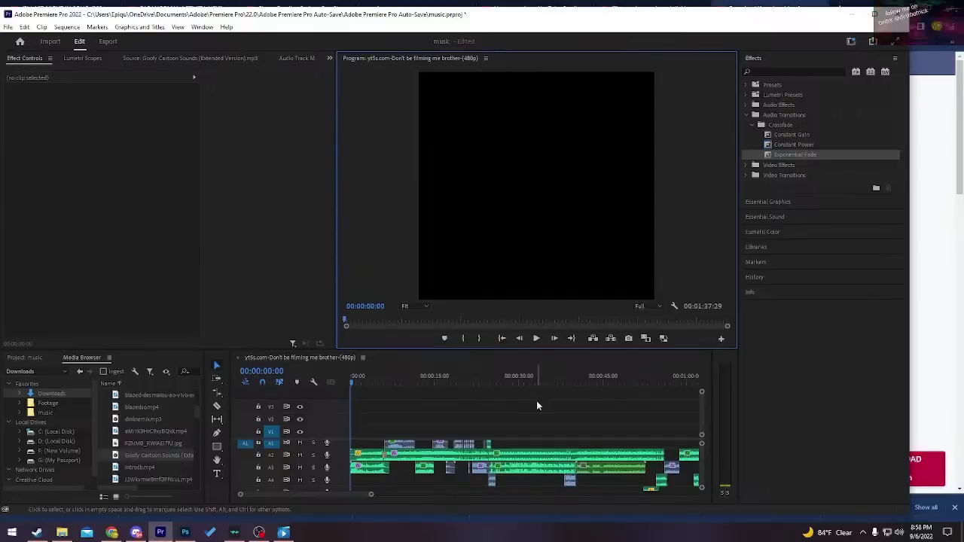
# - Play the opening of the remix briefly and return the playhead to the start of the sequence
pyautogui.press('space')
pyautogui.press('space')
pyautogui.scroll(-2, 546, 406)
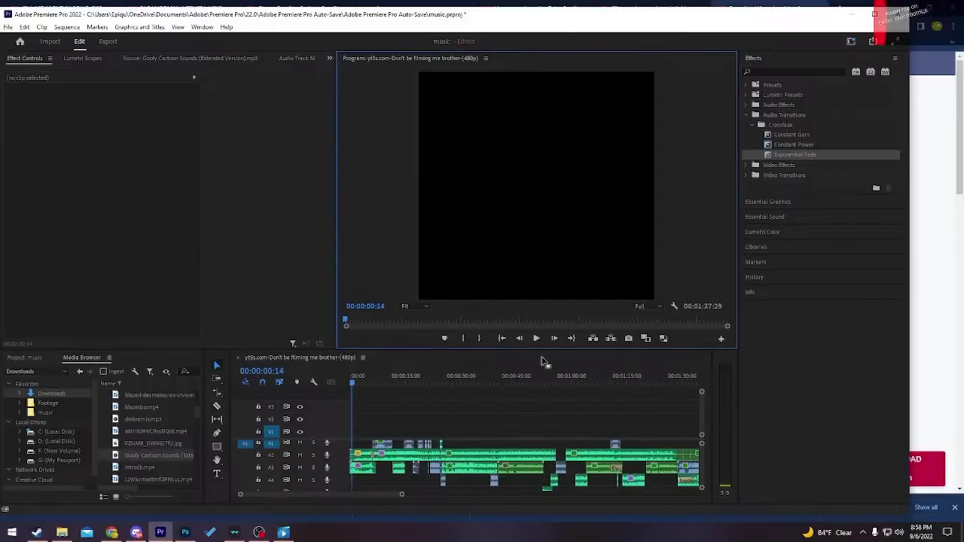
pyautogui.click(501, 338)
pyautogui.scroll(2, 522, 416)
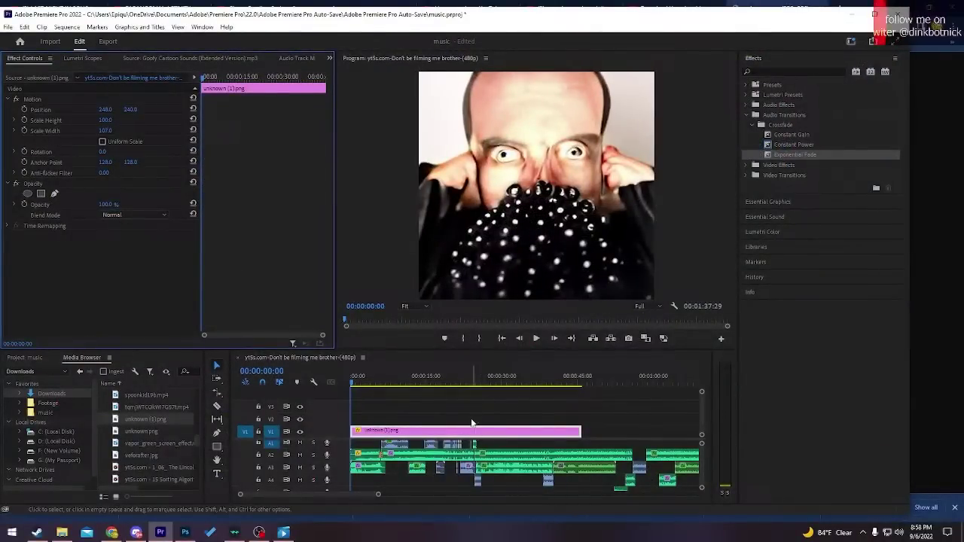
# - Play the remix from the start with the unknown (1).png image on V1
pyautogui.click(472, 419)
pyautogui.click(502, 338)
pyautogui.press('space')
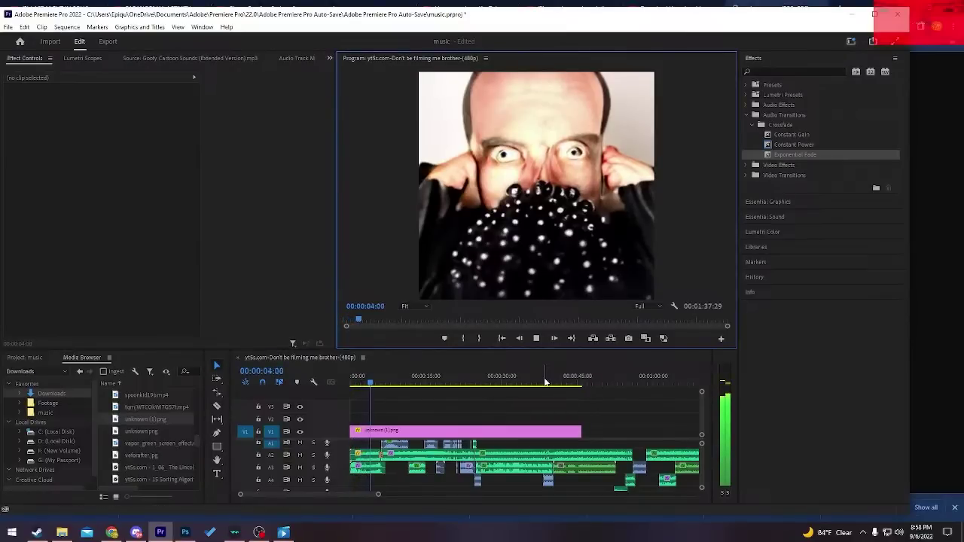
pyautogui.click(483, 408)
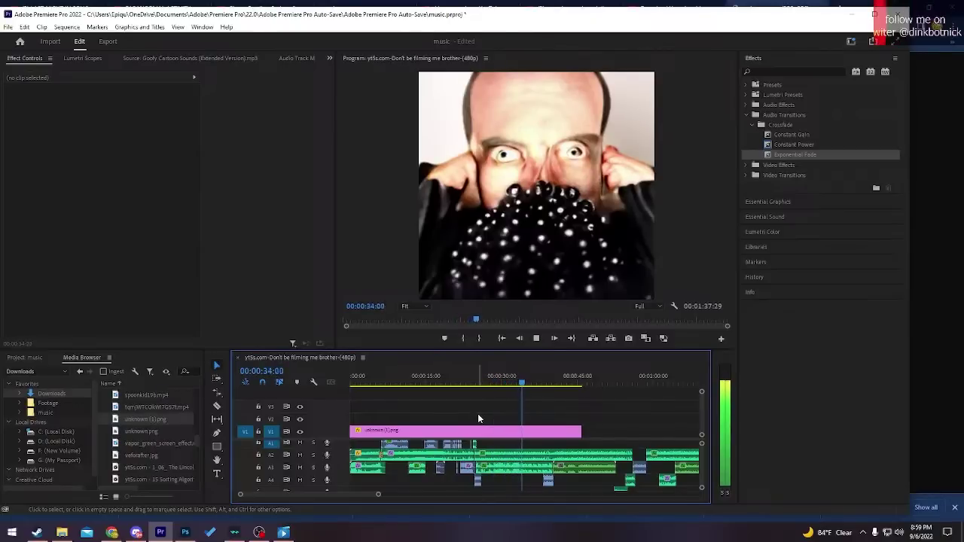
# - Extend the end of the unknown (1).png clip on V1 to the end of the audio at 00:01:37:29
pyautogui.scroll(-2, 507, 446)
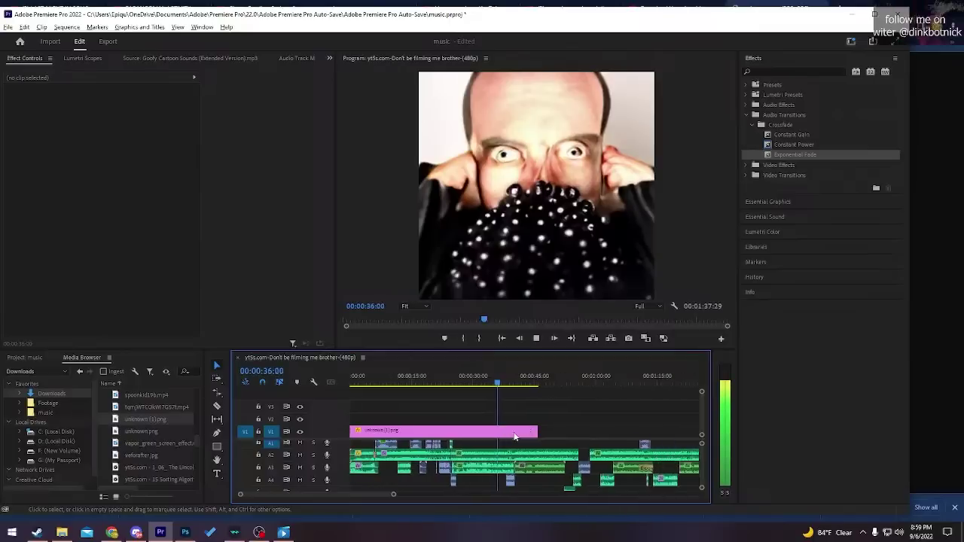
pyautogui.press('-')
pyautogui.moveTo(431, 432); pyautogui.dragTo(525, 437)
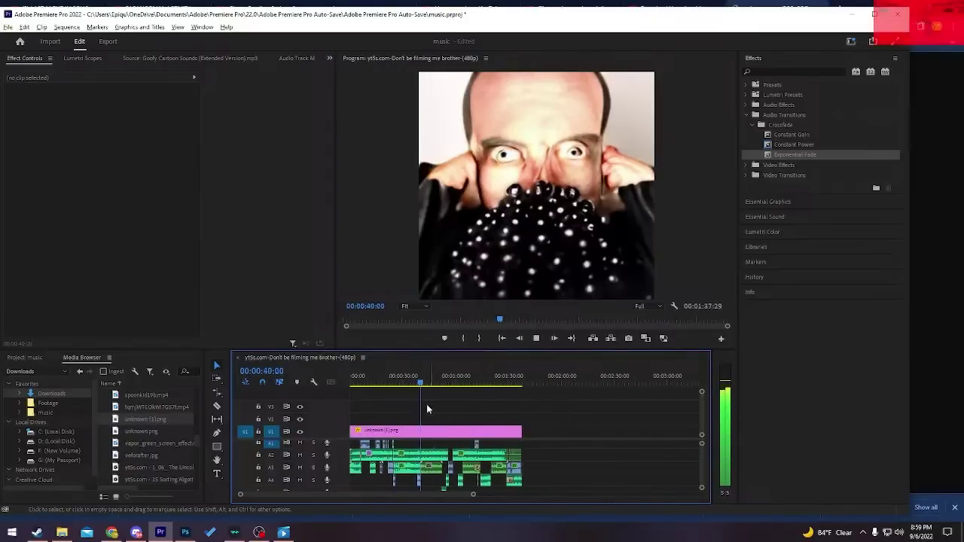
pyautogui.press('=')
pyautogui.press('=')
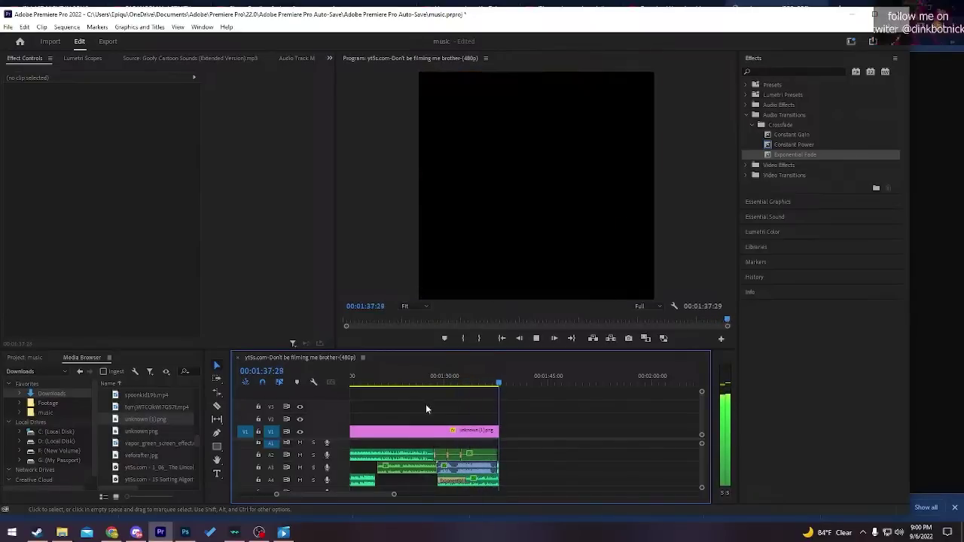
# - Save the music project with the finished remix
pyautogui.scroll(3, 504, 413)
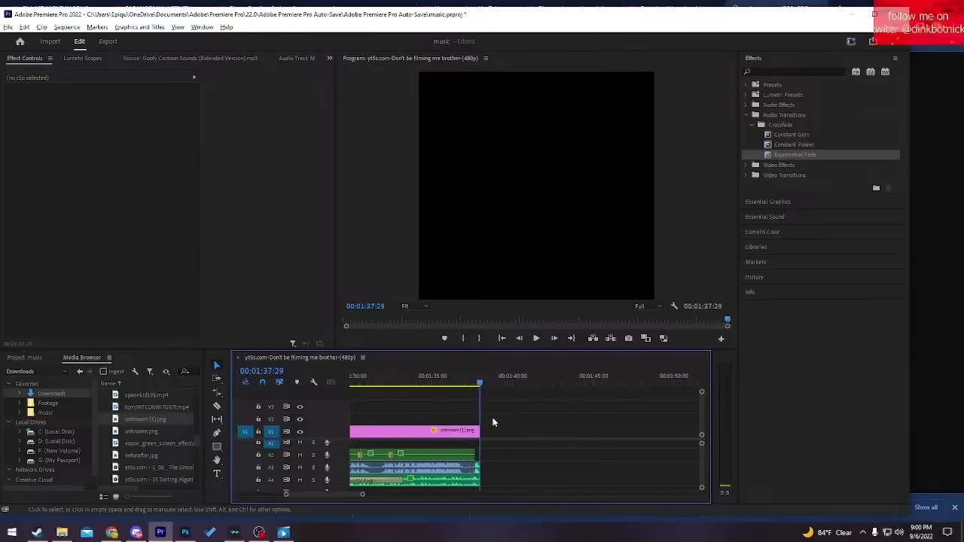
pyautogui.scroll(-3, 481, 429)
pyautogui.scroll(2, 494, 444)
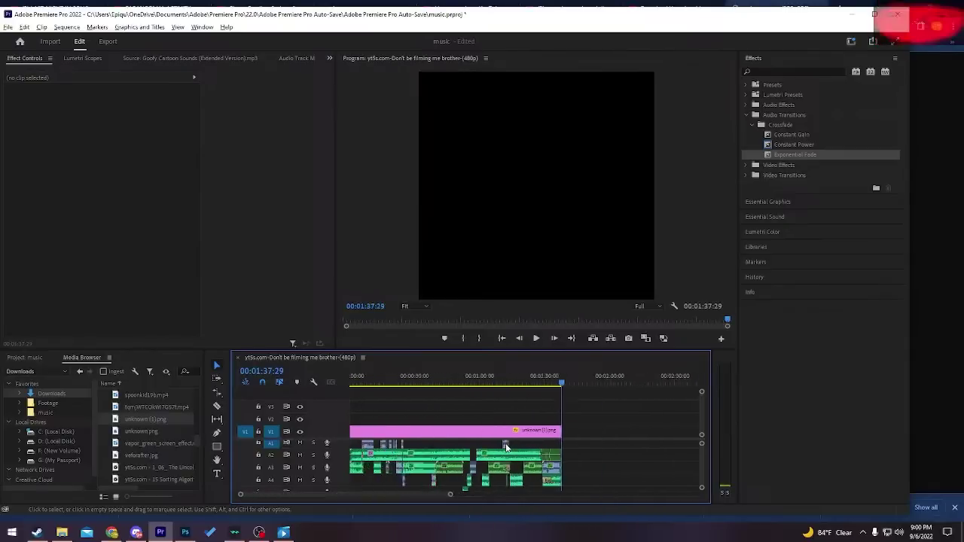
pyautogui.scroll(-4, 516, 452)
pyautogui.scroll(3, 491, 453)
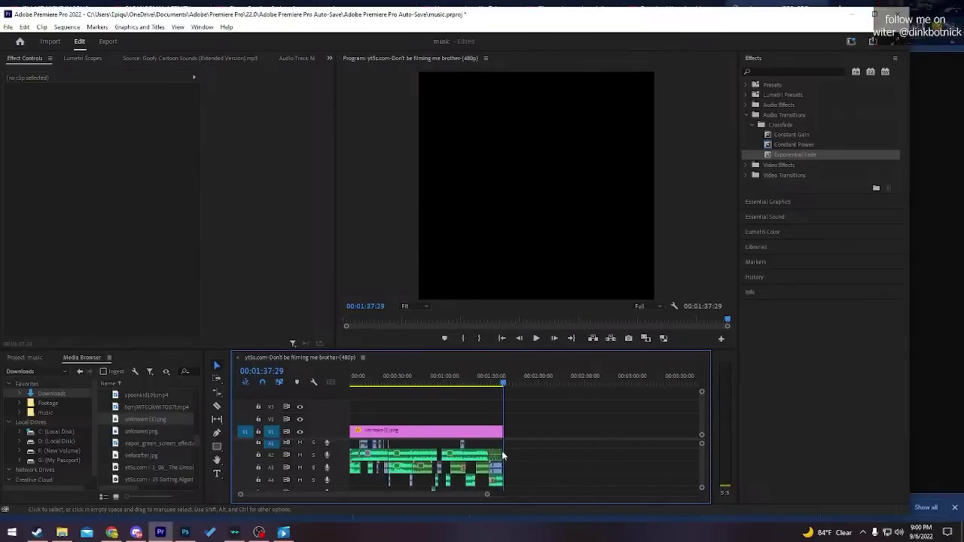
pyautogui.hotkey('ctrl', 's')
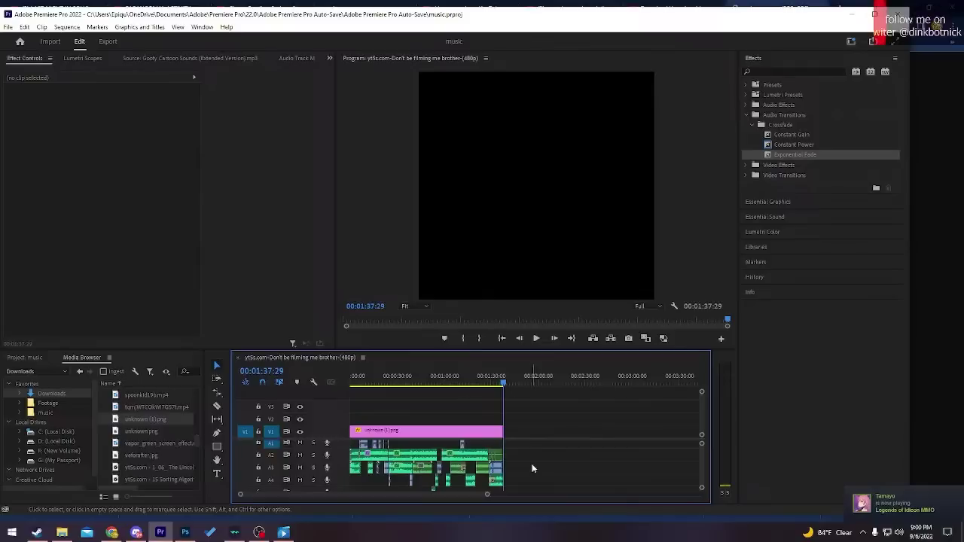
pyautogui.click(24, 26)
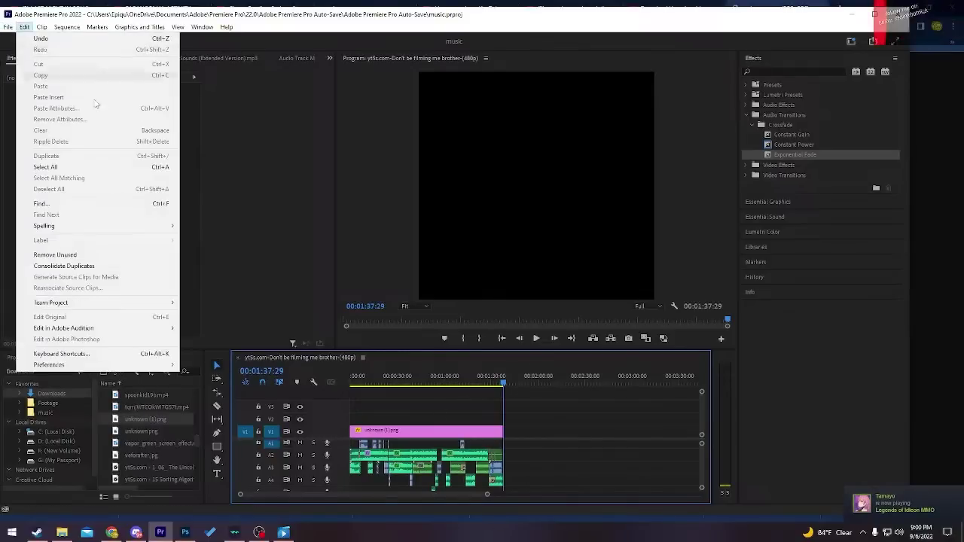
pyautogui.click(559, 459)
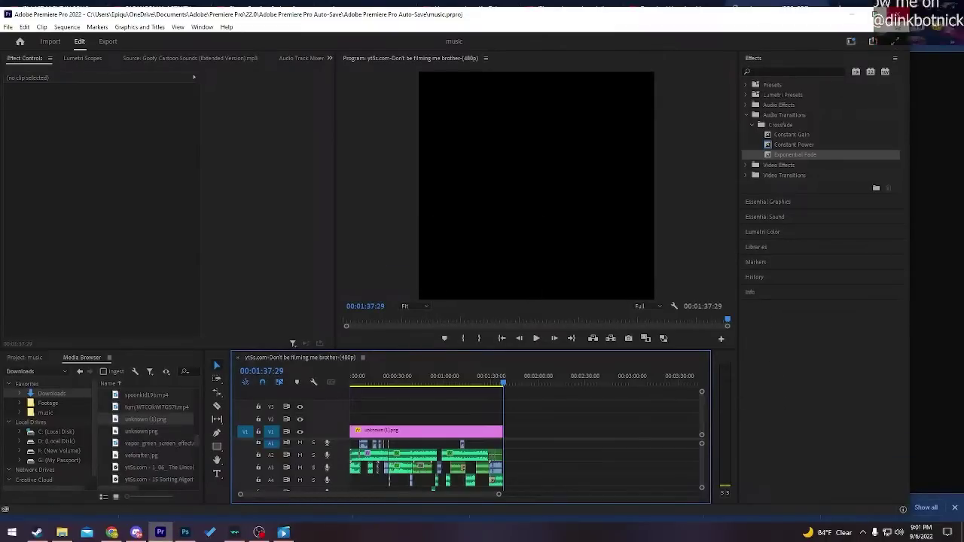
# - Switch to Chrome, close the unknown.png and Download Youtube video tabs, and show the Astronaut page
pyautogui.hotkey('alt', 'Tab')
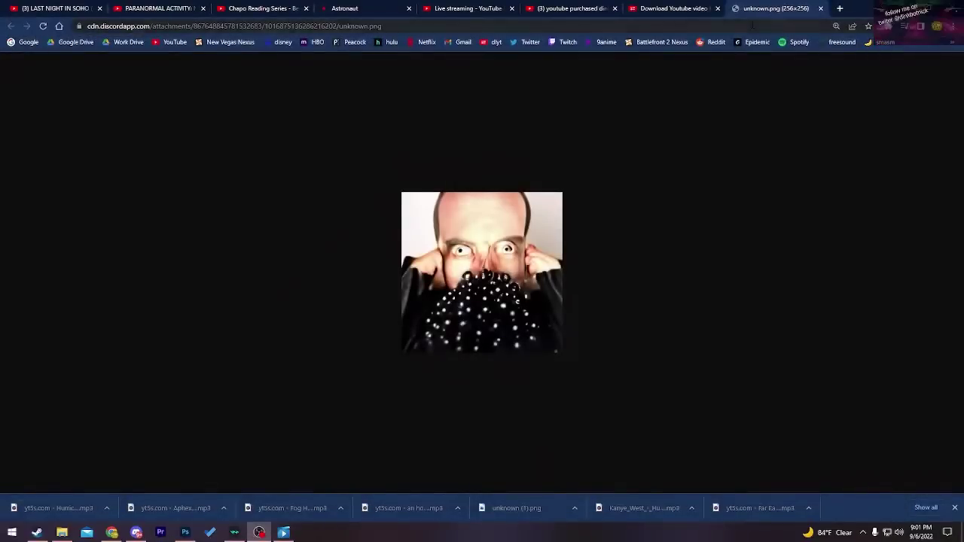
pyautogui.hotkey('ctrl', 'w')
pyautogui.hotkey('ctrl', 'w')
pyautogui.click(572, 6)
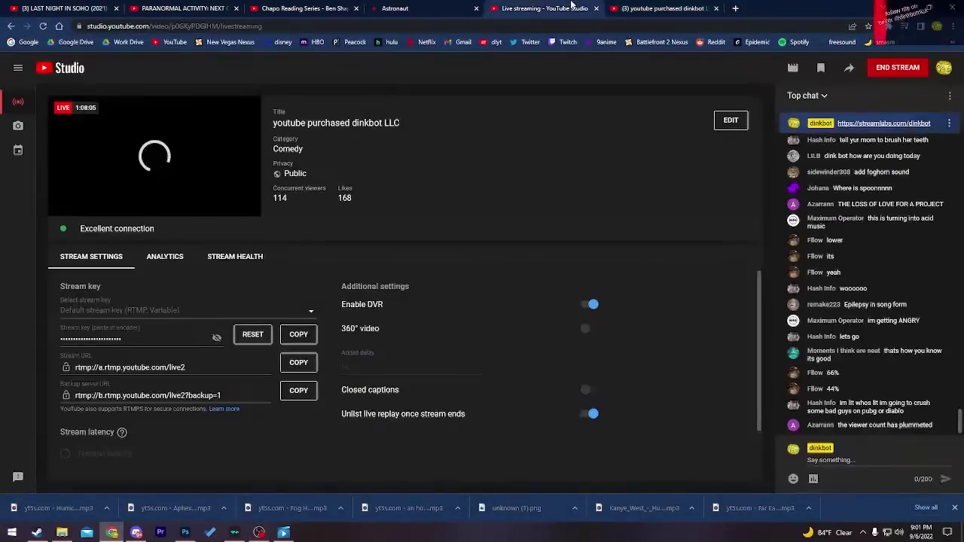
pyautogui.click(454, 5)
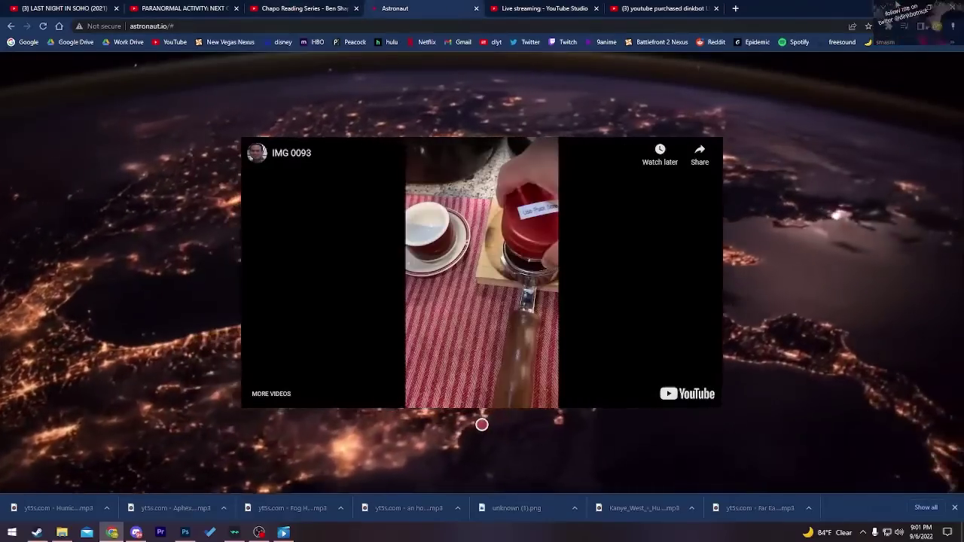
# - Clear the desktop by minimizing the Chrome and Discord windows and closing the video player
pyautogui.click(901, 12)
pyautogui.click(749, 158)
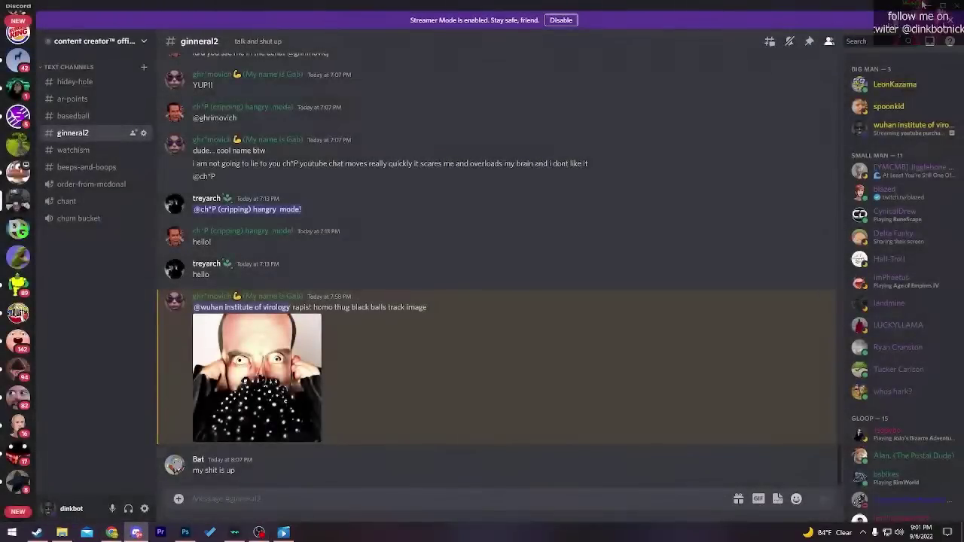
pyautogui.click(924, 4)
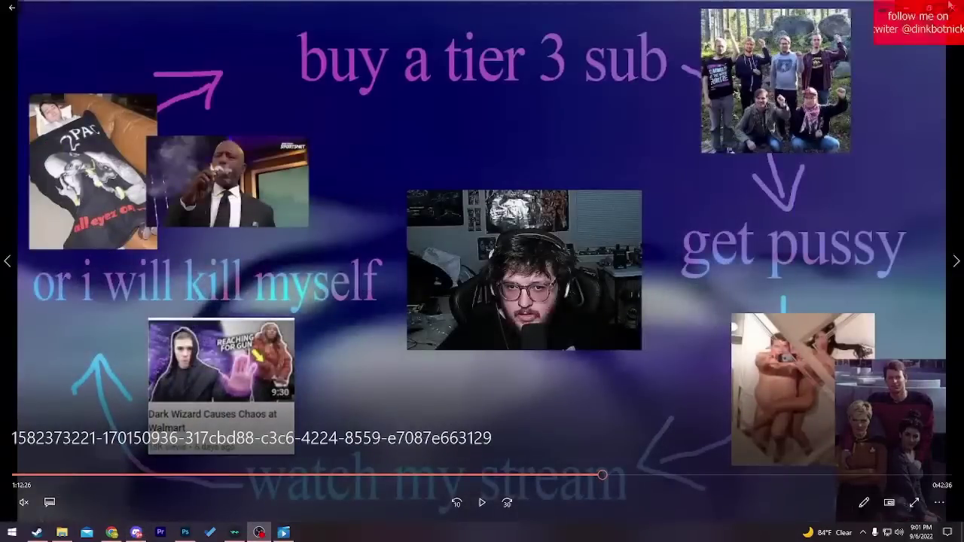
pyautogui.click(951, 5)
pyautogui.click(924, 5)
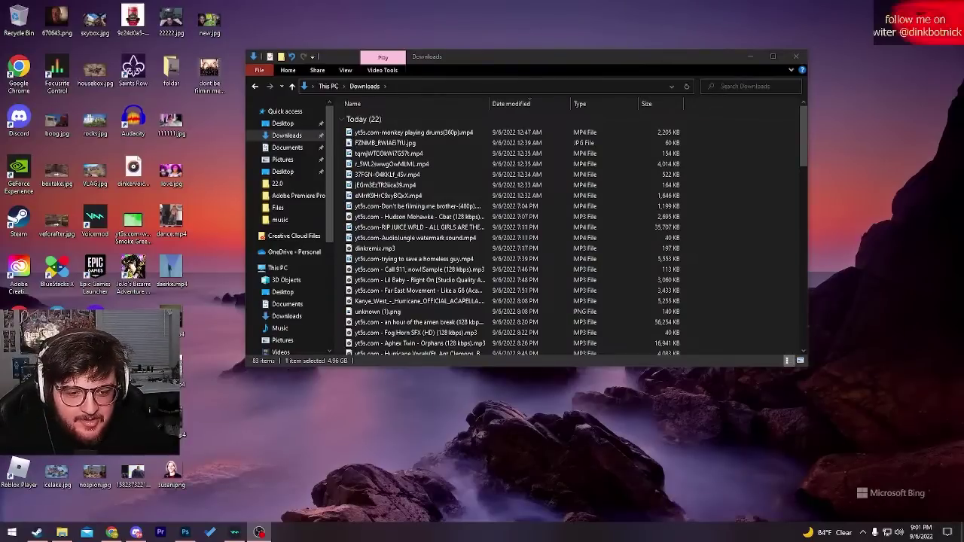
# - Return to Chrome and look through the YouTube live streaming pages before going back to the Astronaut page
pyautogui.click(111, 532)
pyautogui.click(552, 6)
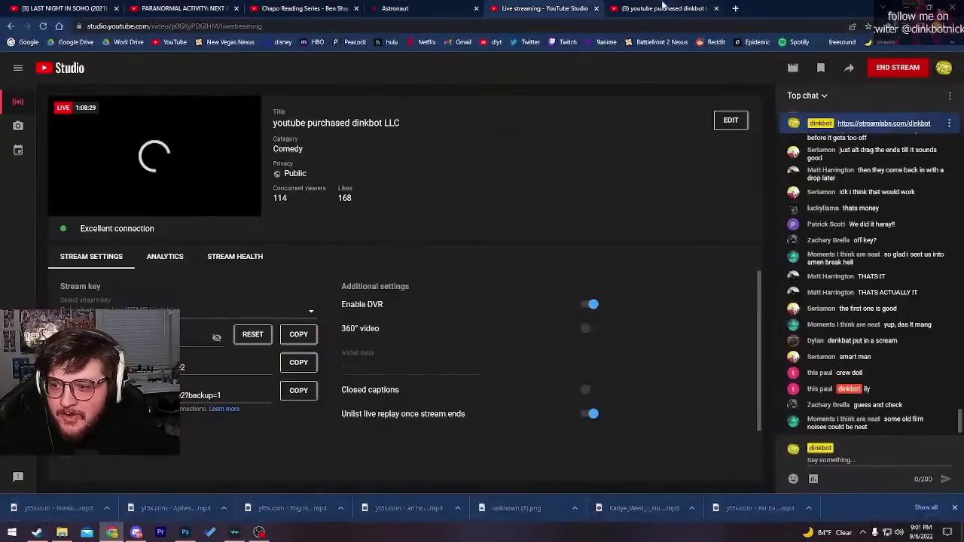
pyautogui.click(660, 6)
pyautogui.click(394, 9)
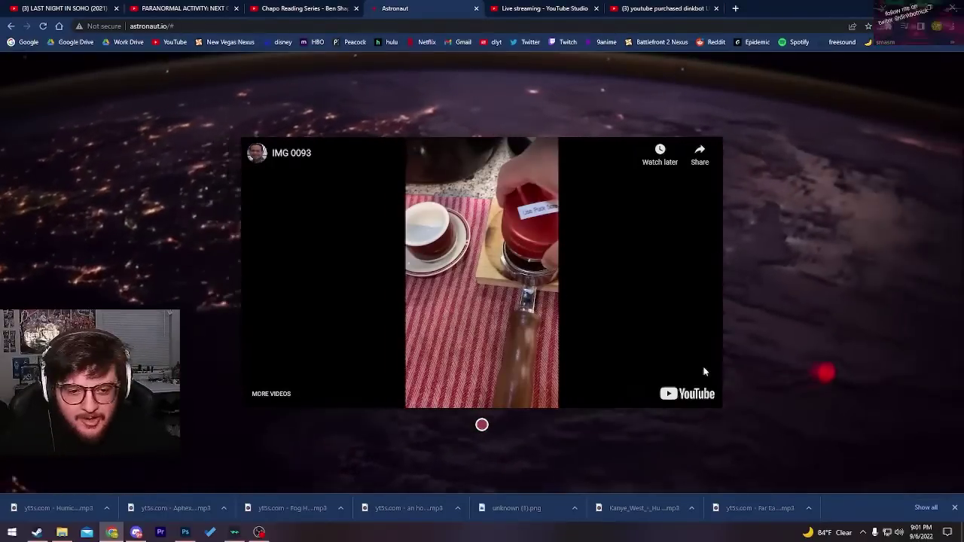